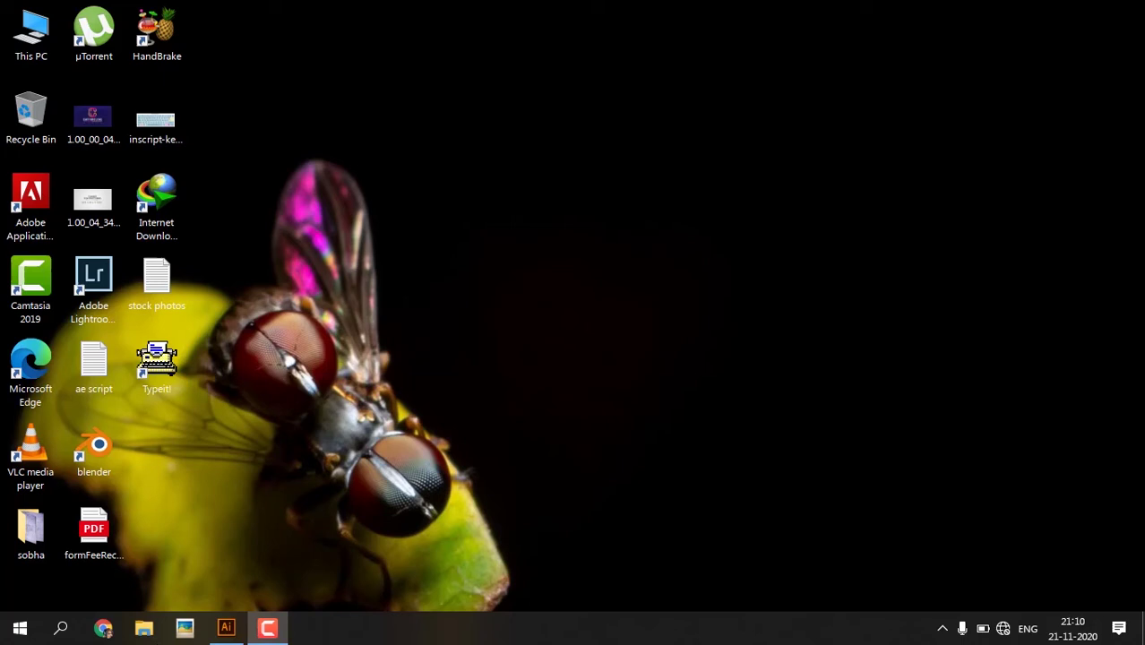
- Open Plant.ai in Illustrator and review its separate plant layers in the Layers panel
click(226, 627)
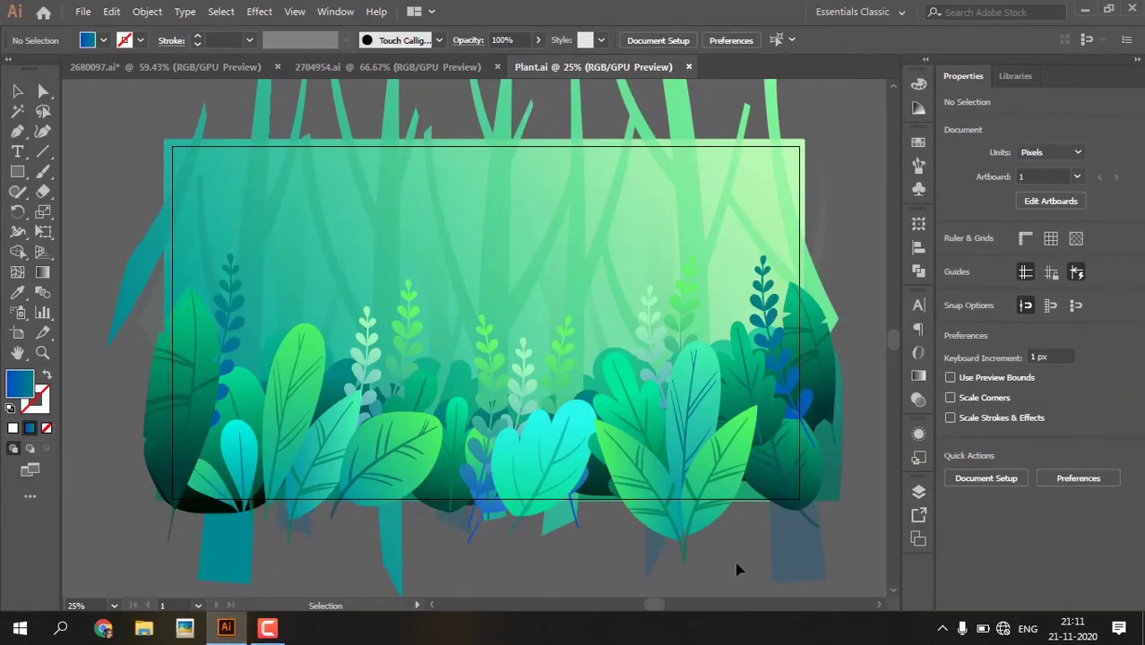
click(918, 492)
scroll(821, 539, down, 2)
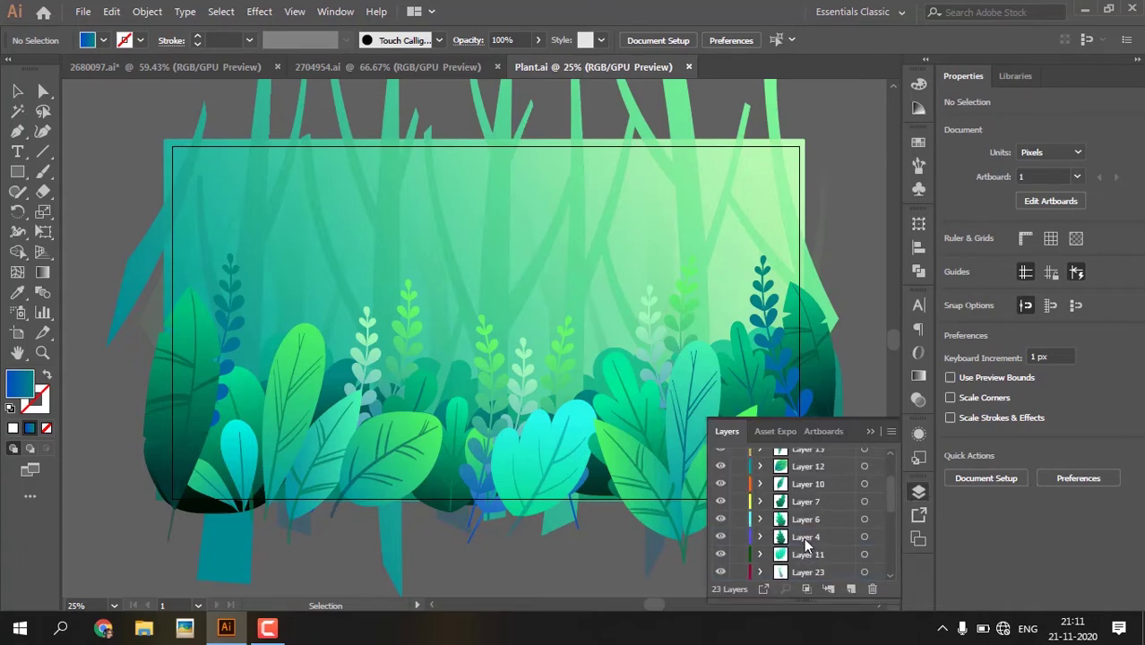
scroll(806, 544, up, 4)
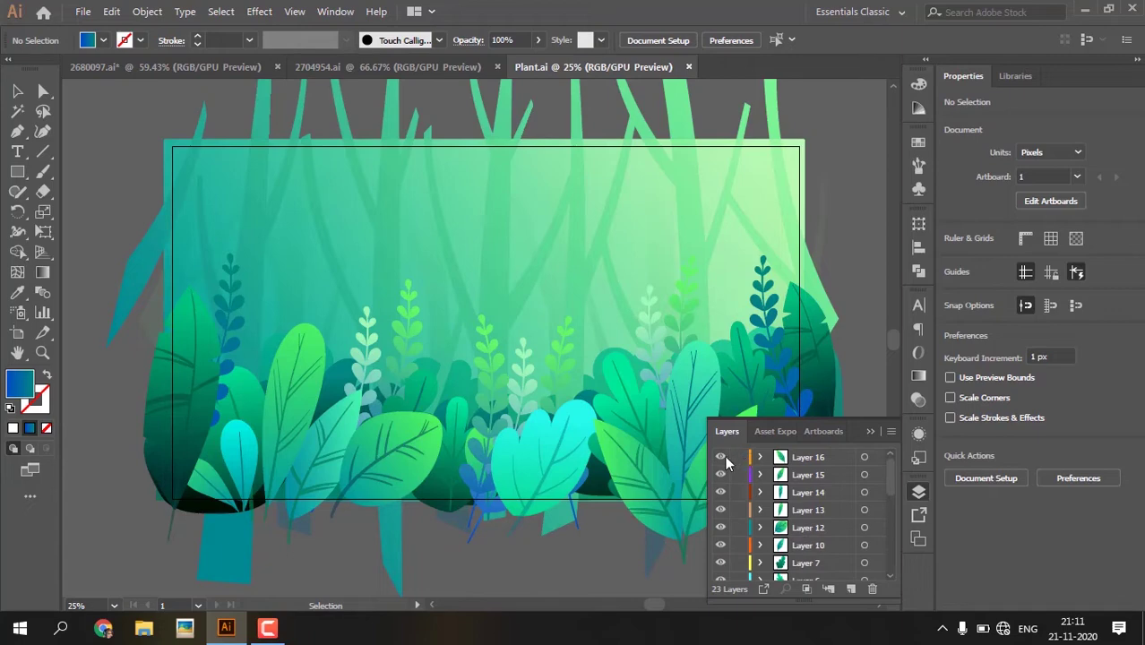
scroll(733, 464, down, 3)
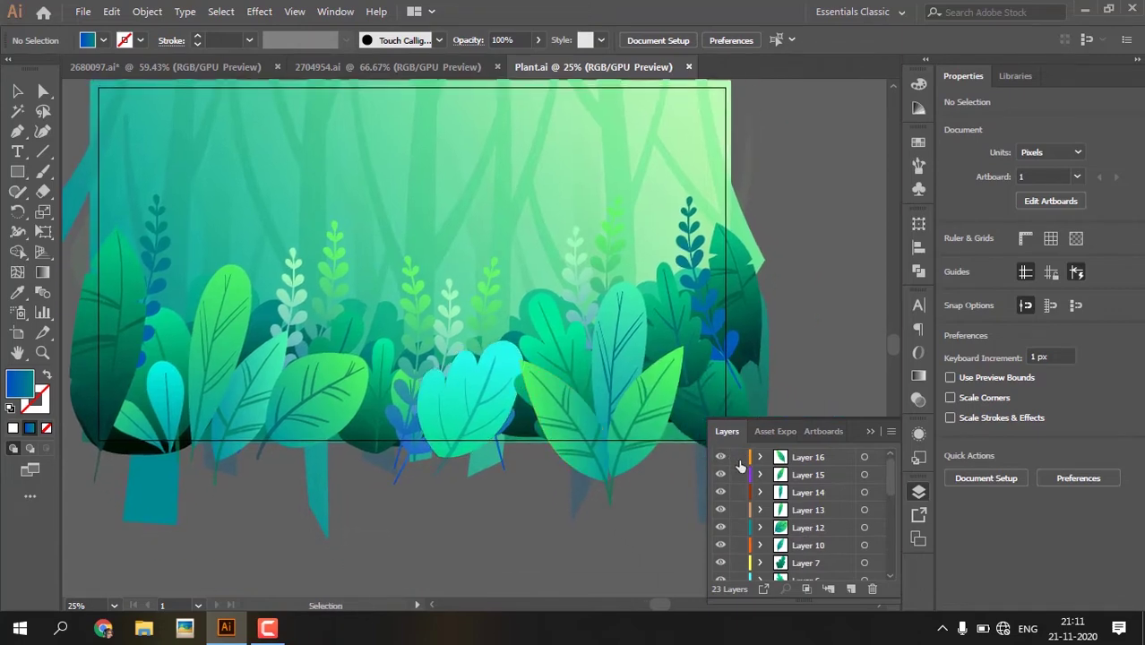
- Hide Layers 16 down to 7 in turn, show them all again, then close saving changes
click(720, 457)
click(720, 475)
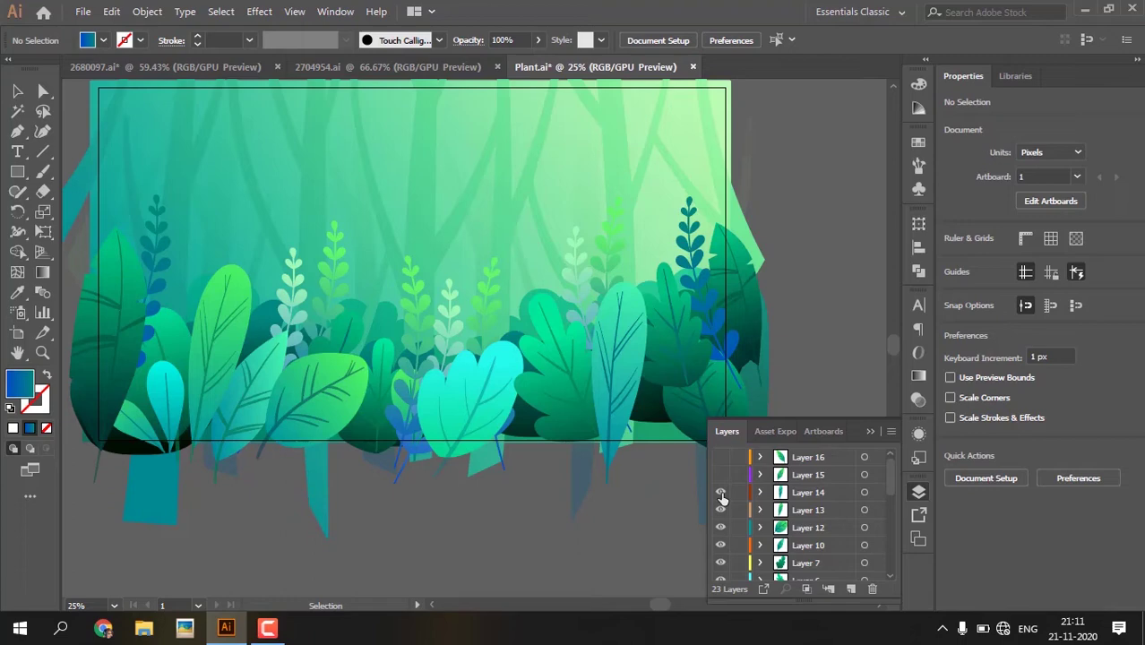
click(720, 509)
click(720, 528)
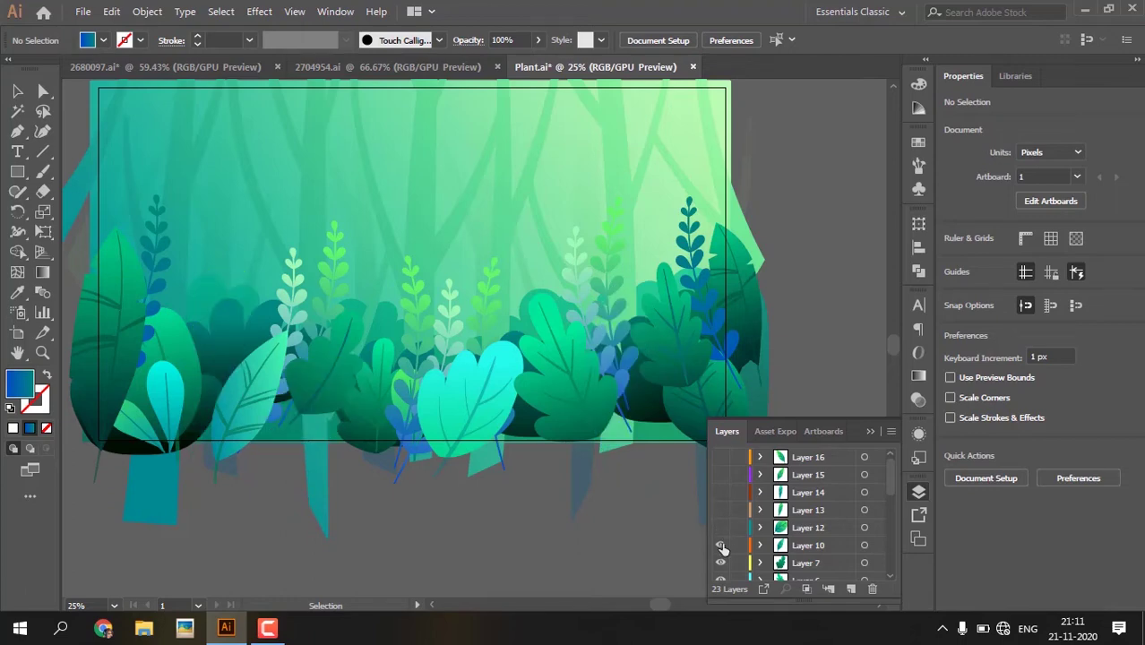
click(721, 563)
drag(720, 562, 720, 456)
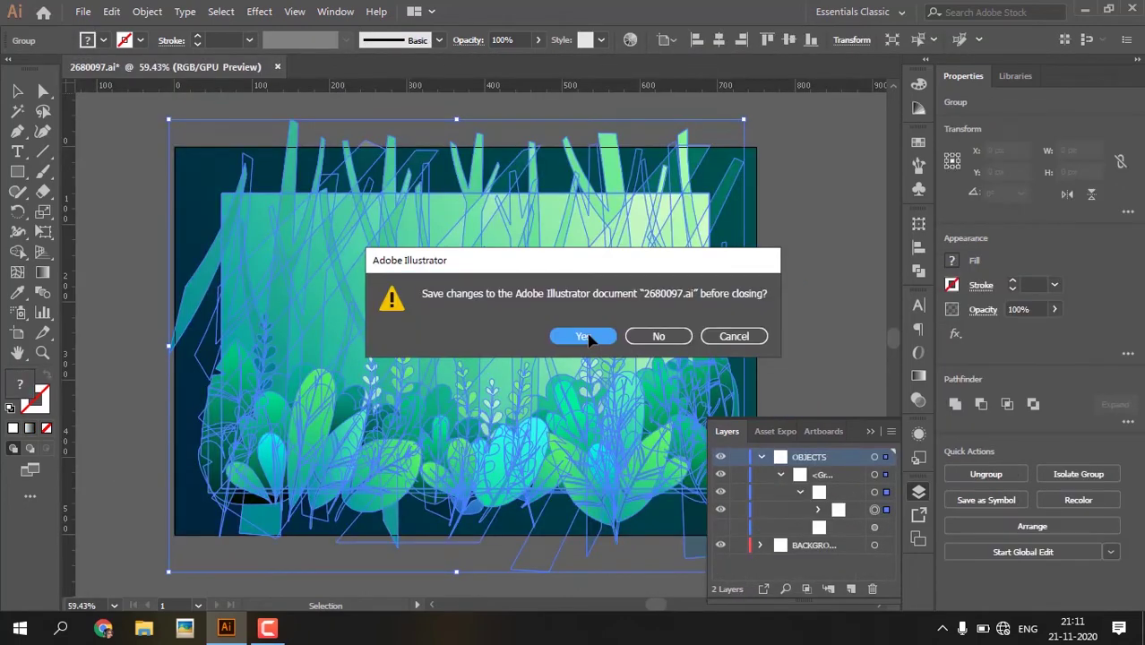
click(627, 333)
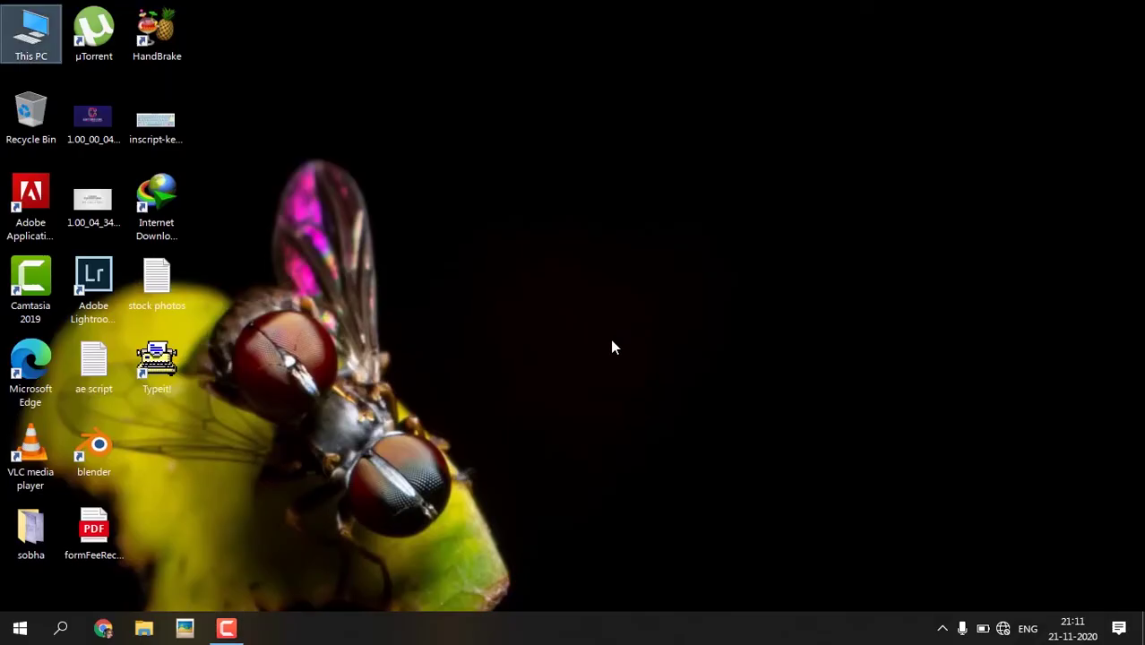
- Launch After Effects and create an HDTV 1080 24 composition named Plant_animation
click(20, 628)
click(76, 311)
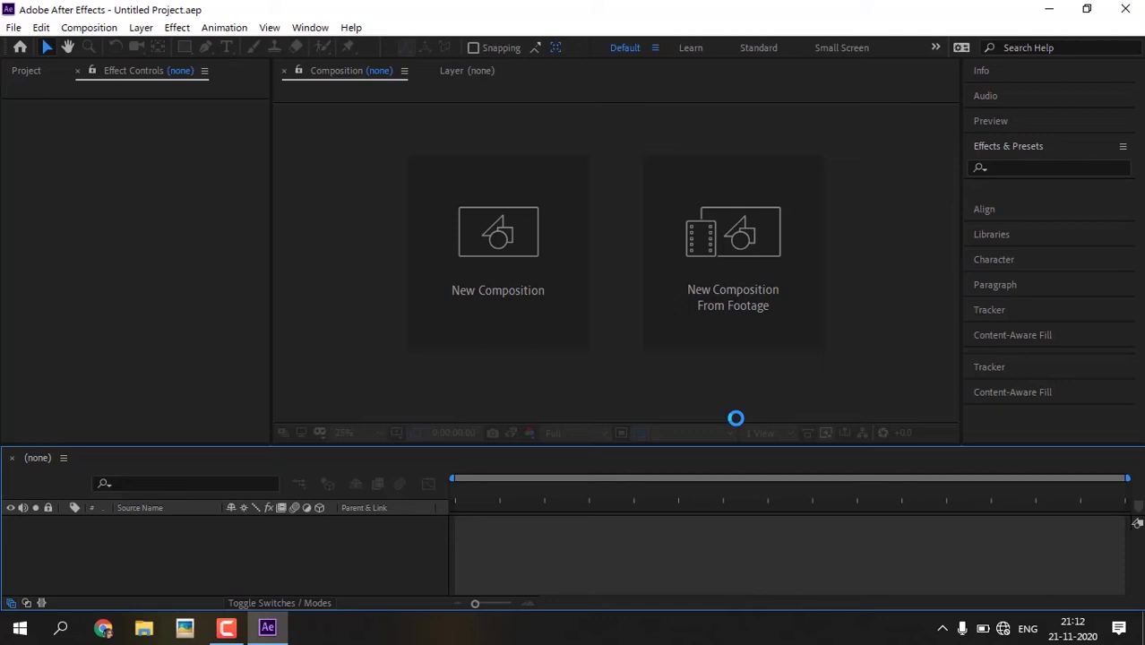
click(530, 265)
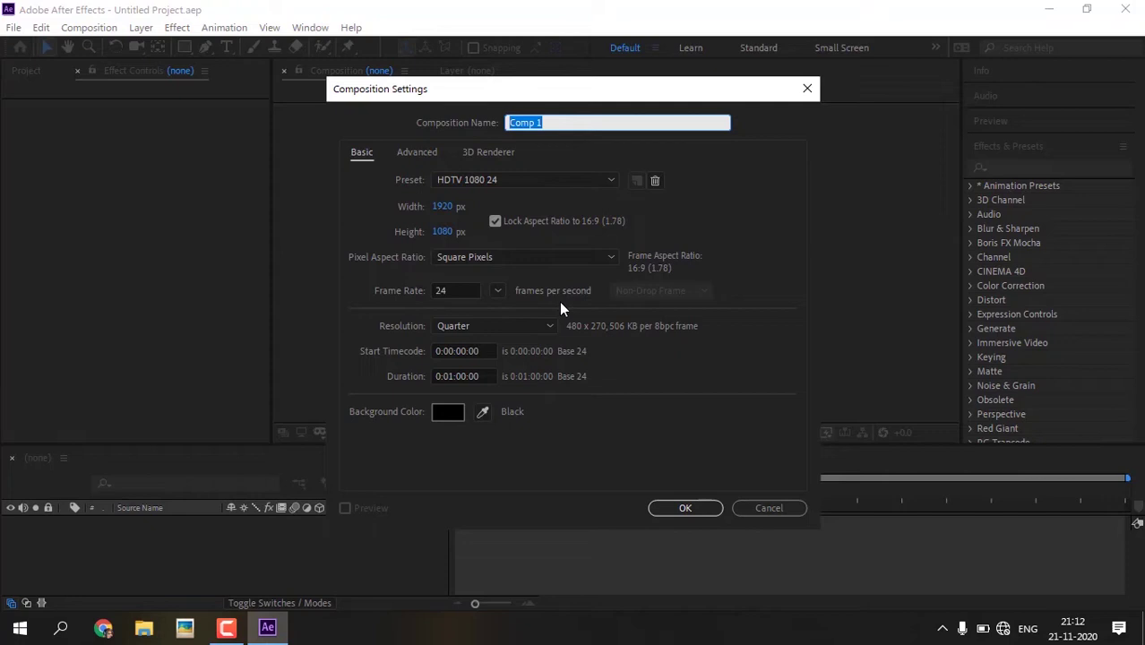
text(Plant)
text(_animation)
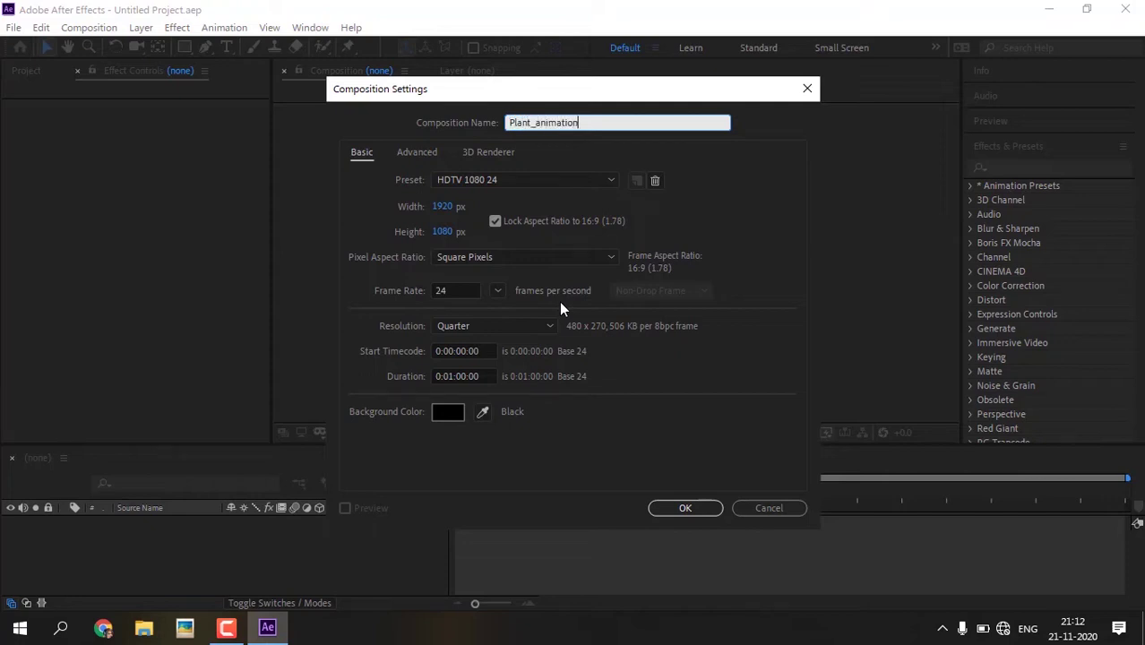
click(678, 509)
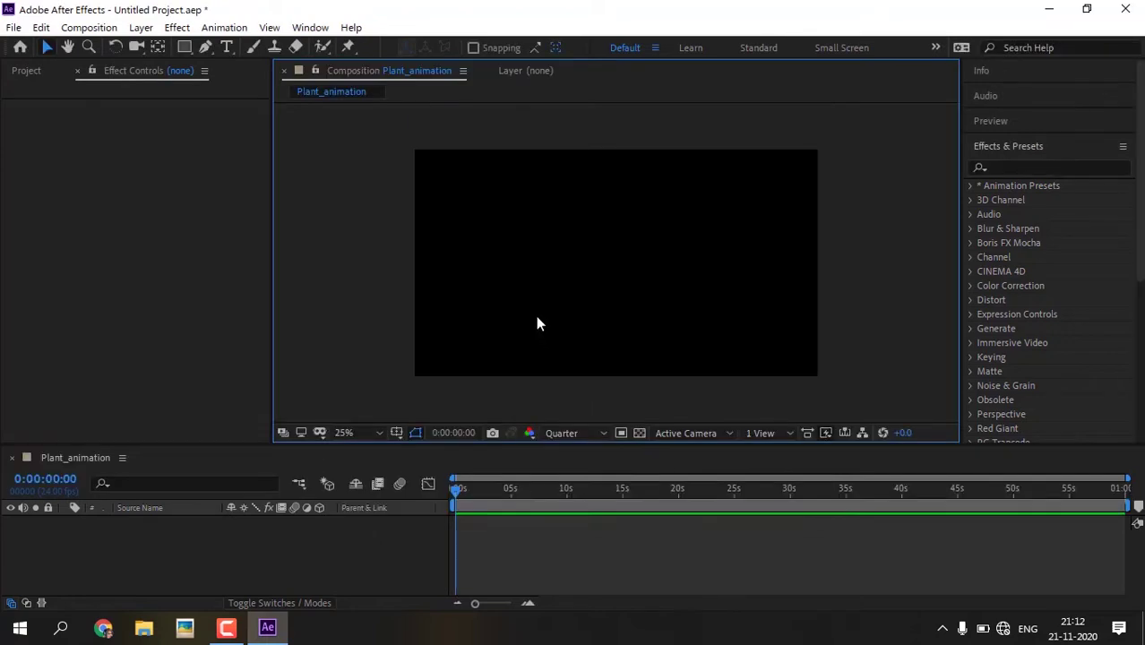
- Import Plant.ai as a layered composition and drag the Plant comp into Plant_animation's timeline
click(26, 71)
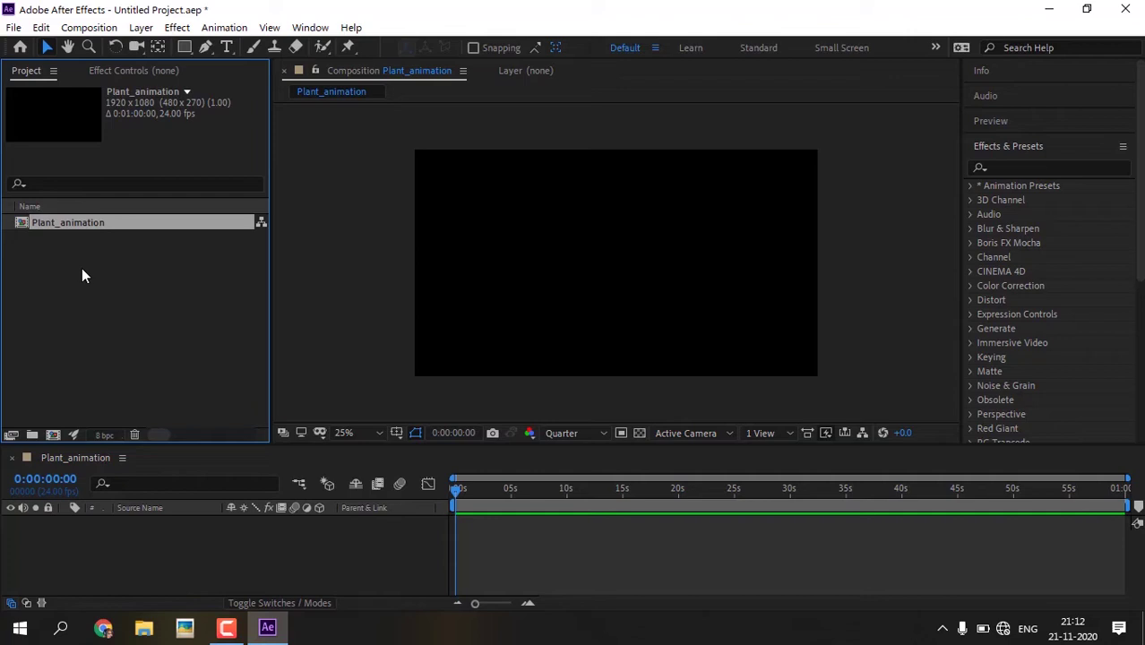
double_click(61, 252)
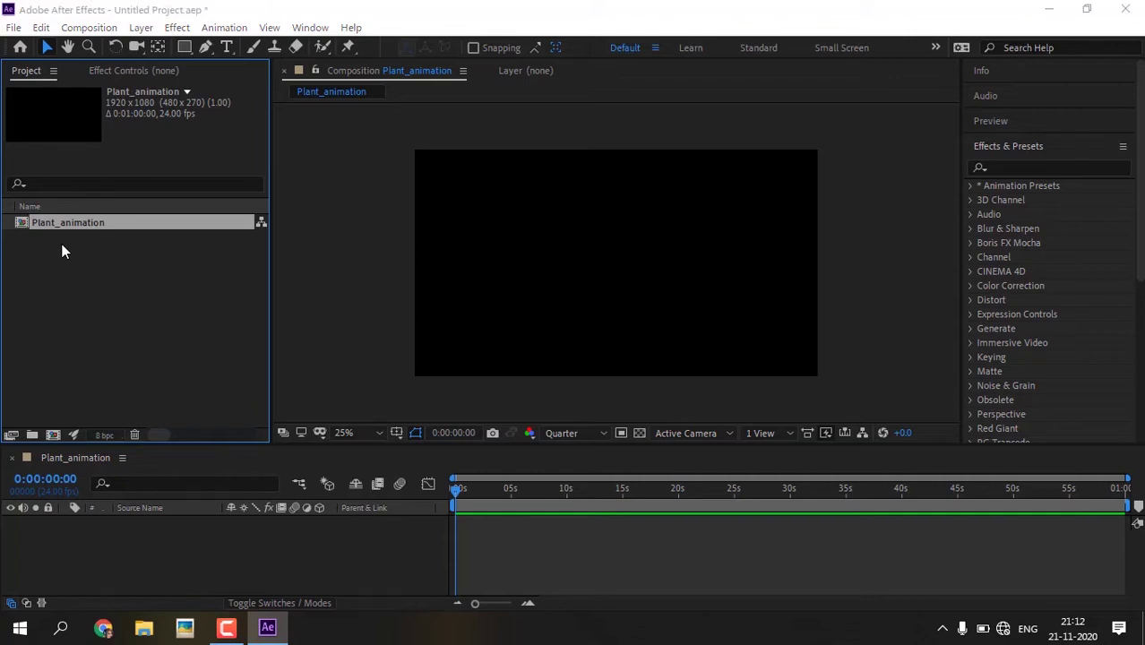
click(294, 314)
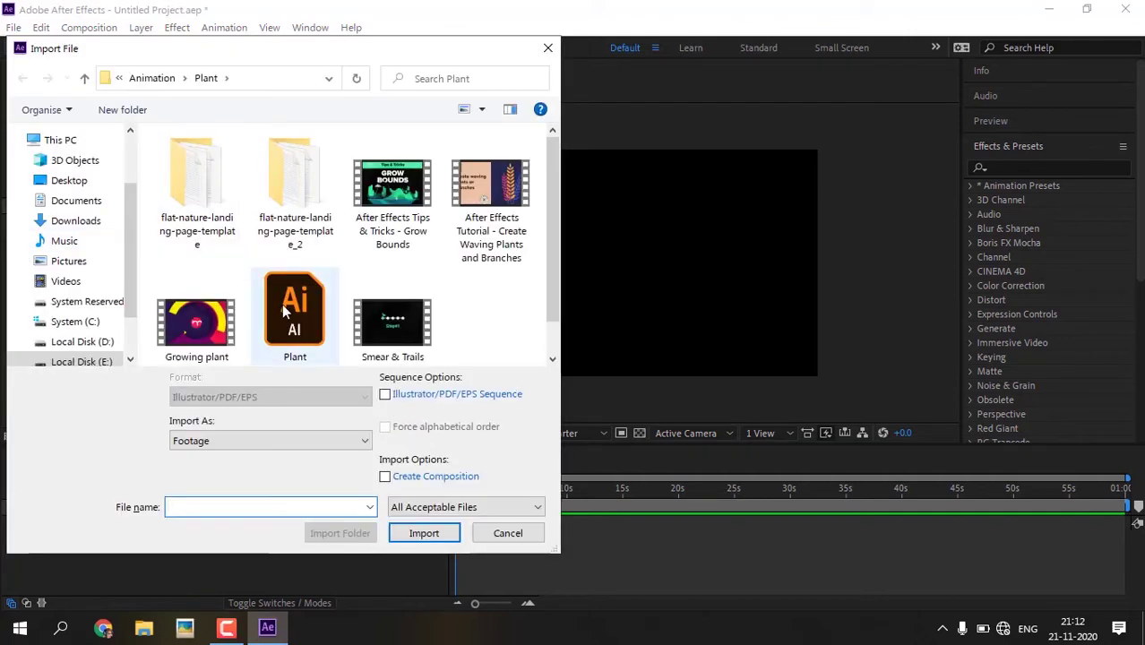
click(424, 533)
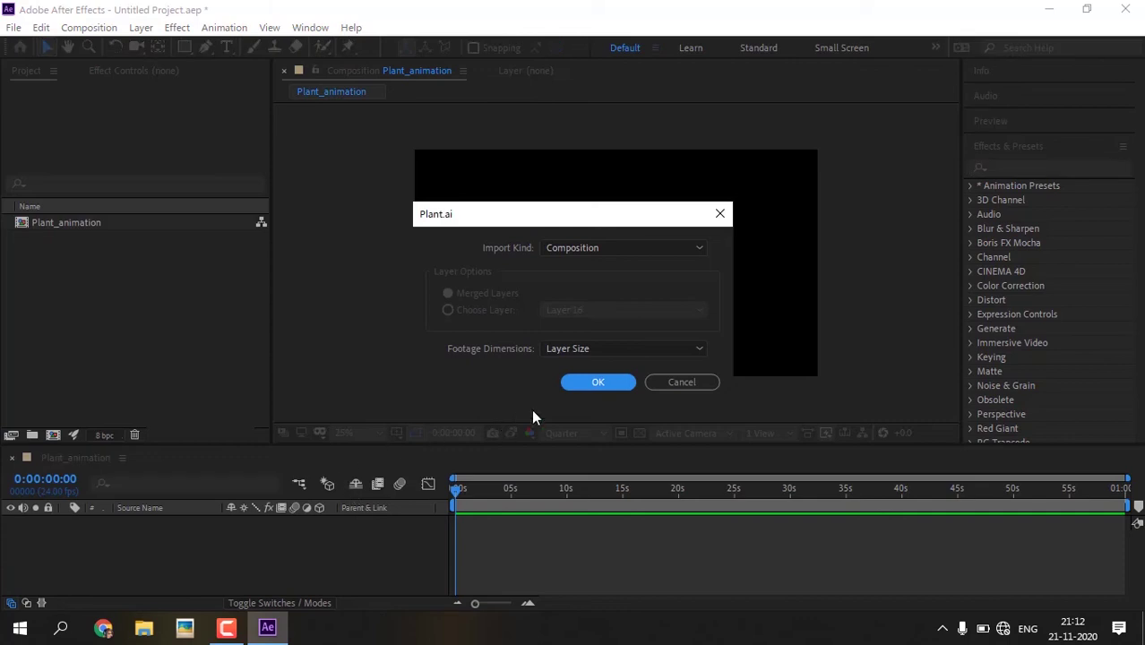
click(593, 382)
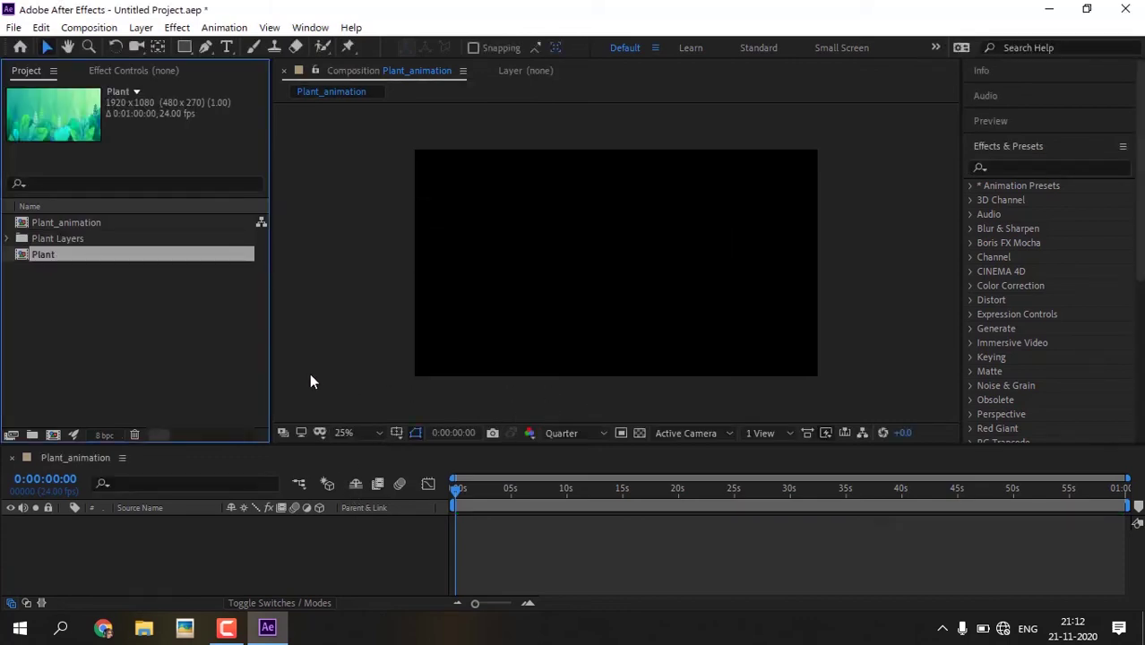
mouse_move(43, 255)
mouse_down()
mouse_move(156, 538)
mouse_move(84, 527)
mouse_up()
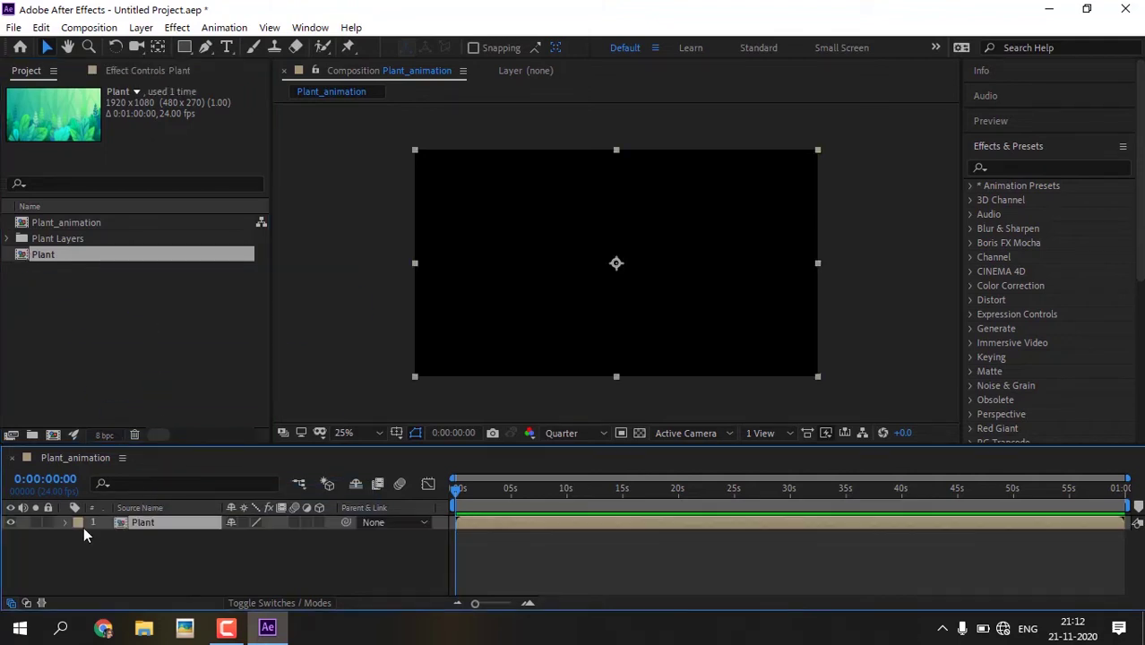
- Open the Plant composition and enlarge the timeline panel to show more layers
double_click(139, 524)
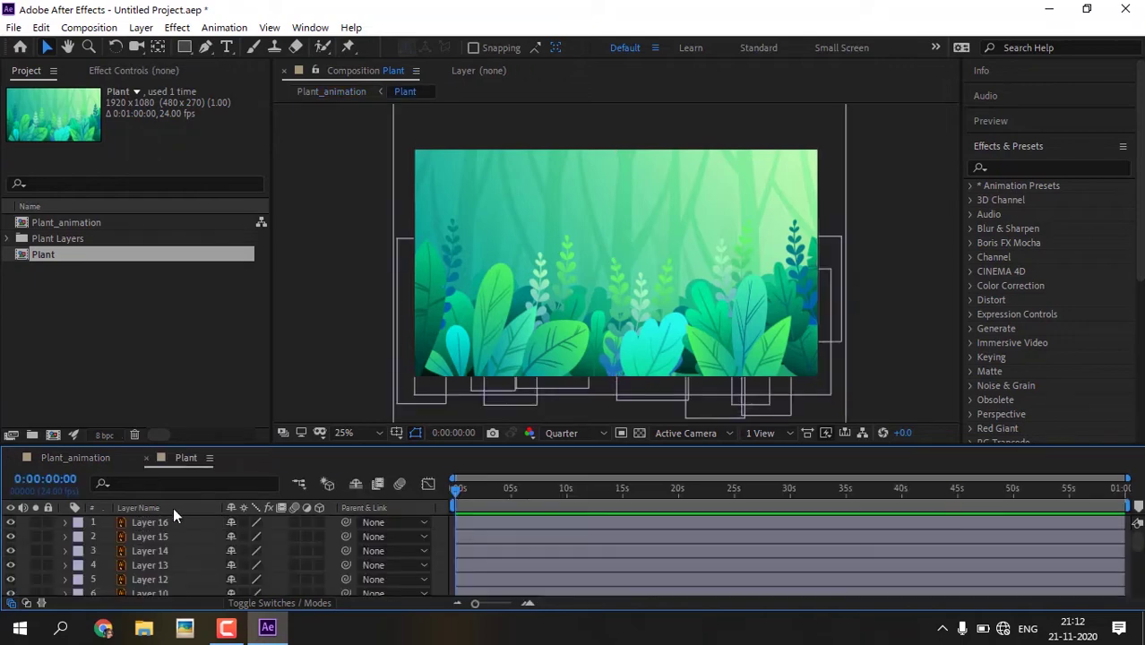
scroll(188, 538, down, 2)
scroll(201, 568, down, 3)
drag(520, 459, 549, 376)
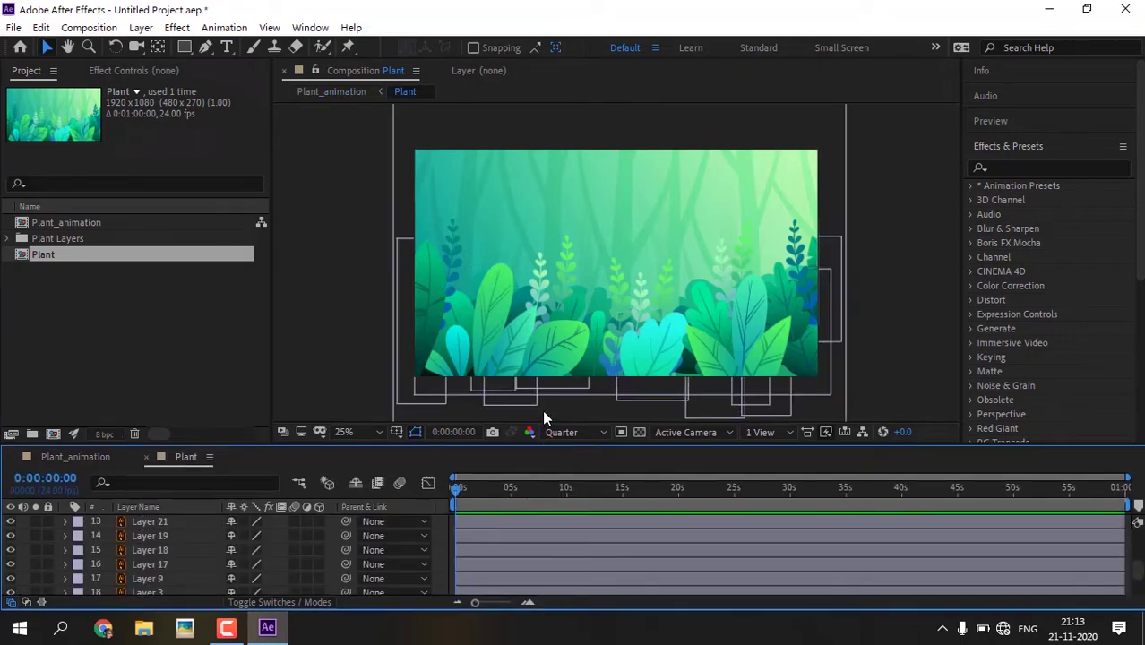
scroll(146, 540, up, 5)
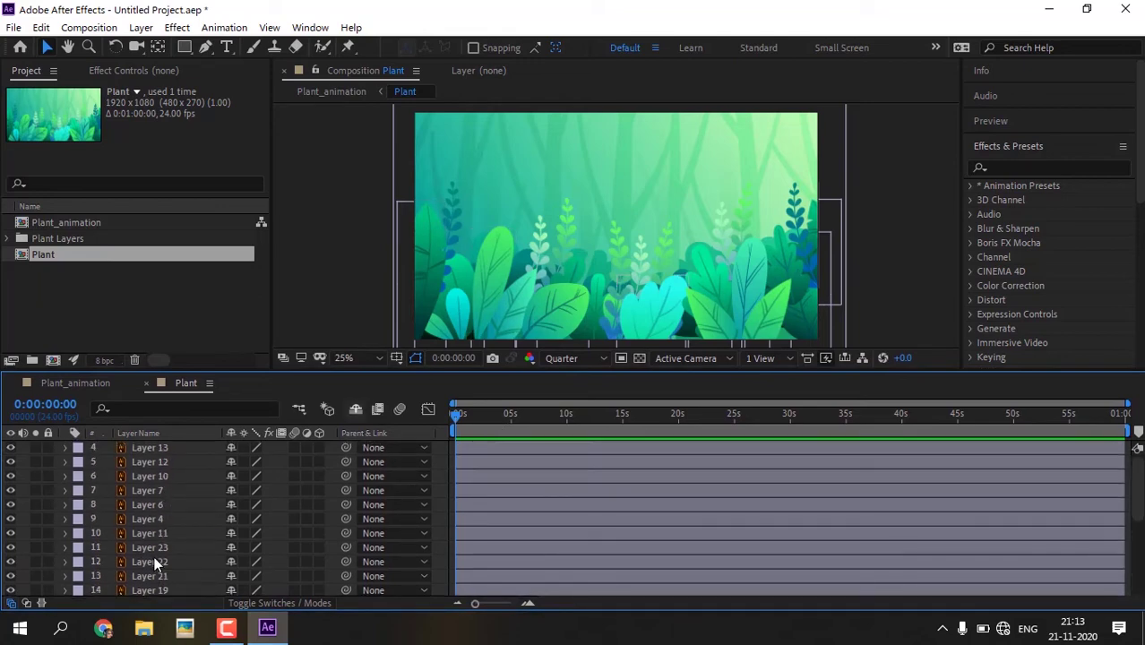
scroll(153, 558, down, 5)
- Rename bottom Layer 1 to Bg, then toggle Layer 20's visibility to identify its plant
click(145, 585)
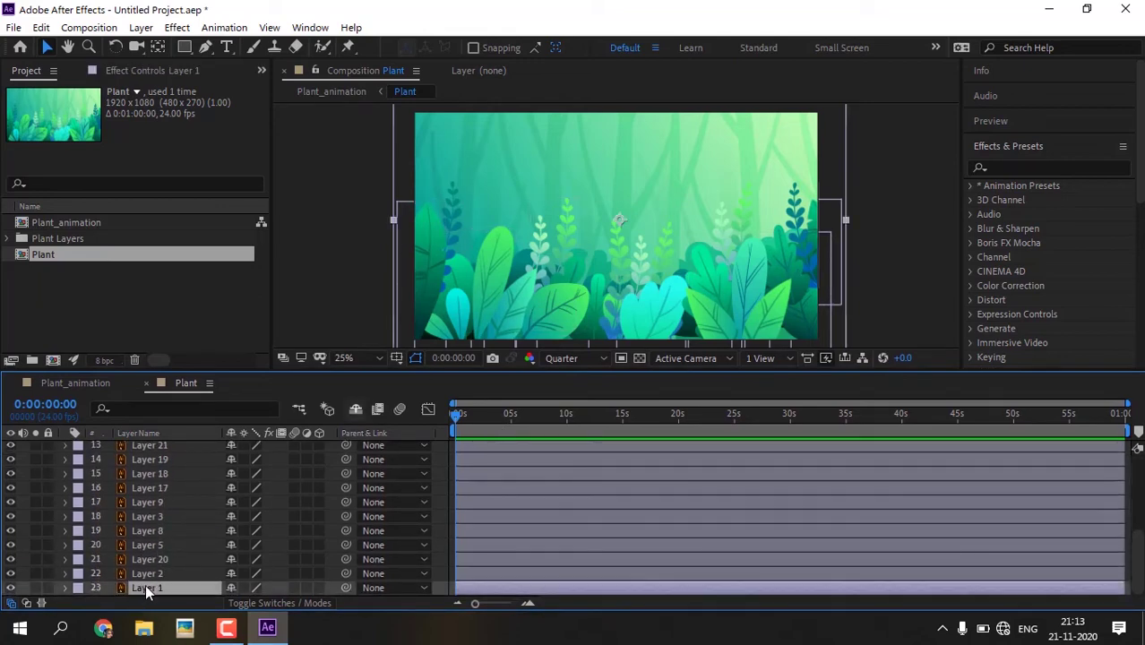
click(10, 587)
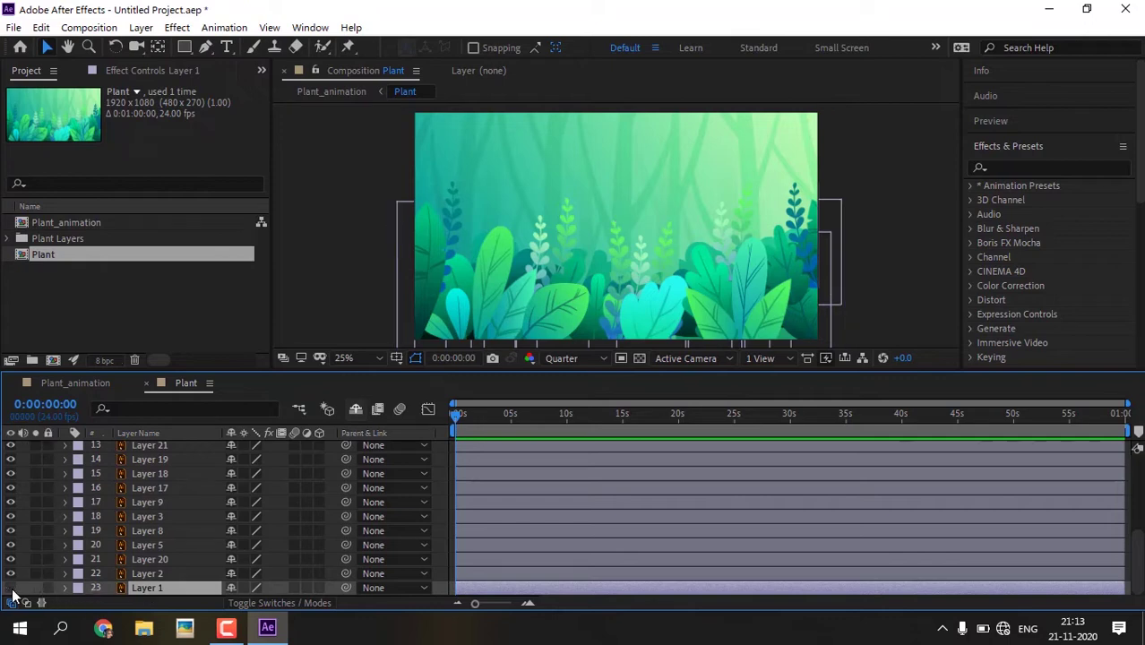
click(11, 588)
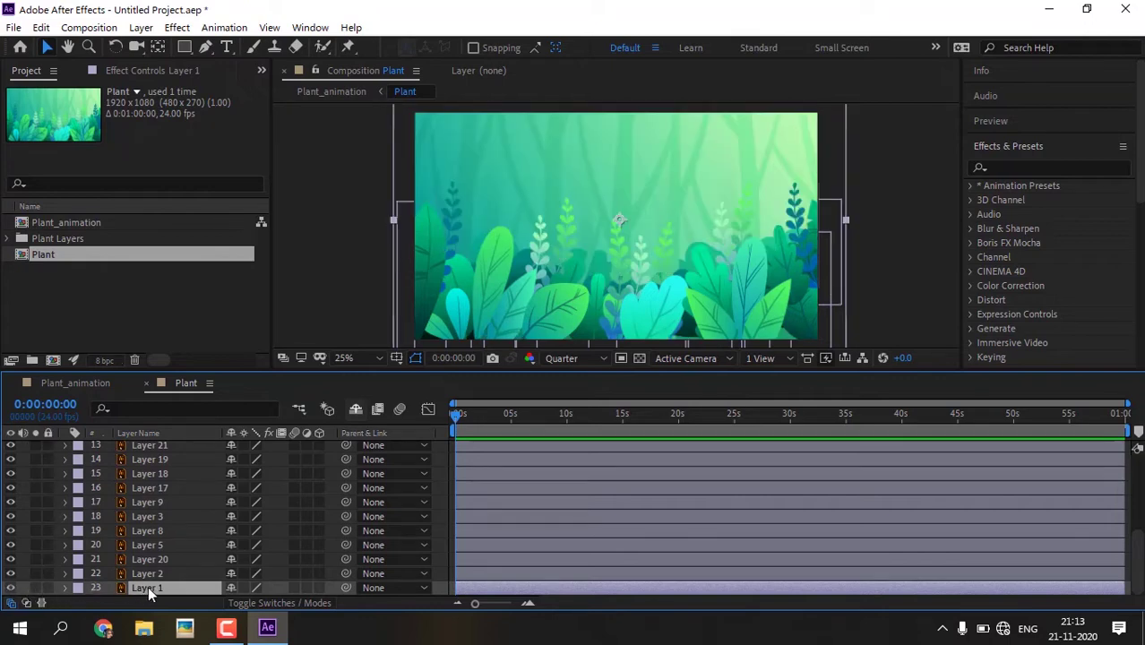
key(Return)
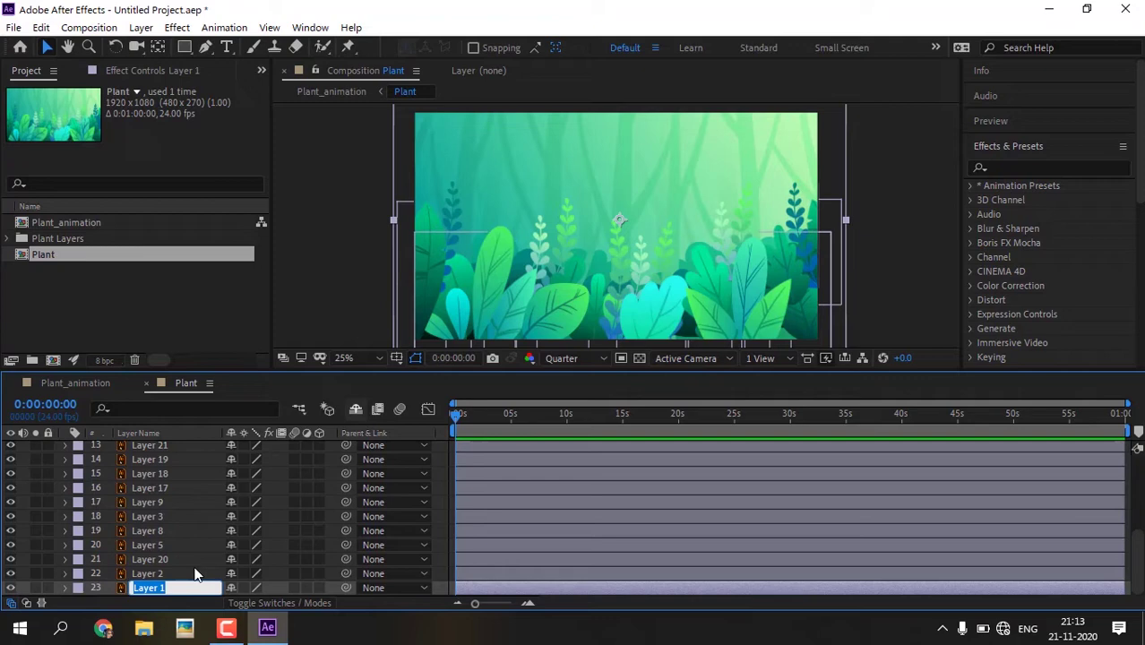
text(Bg)
key(Return)
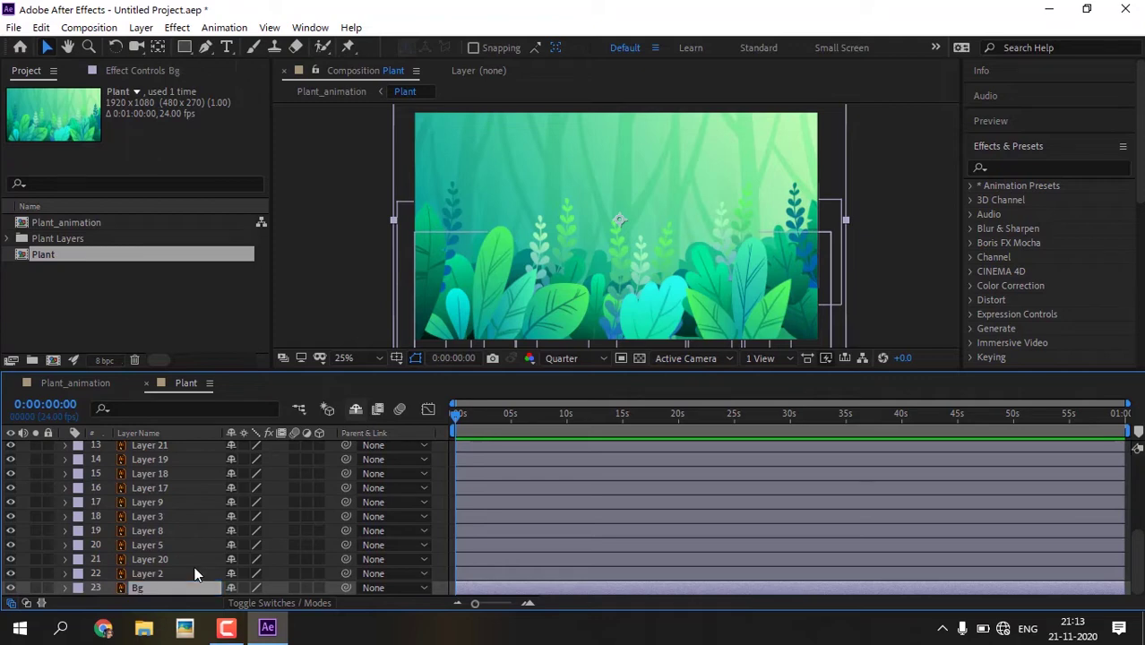
click(150, 559)
click(10, 559)
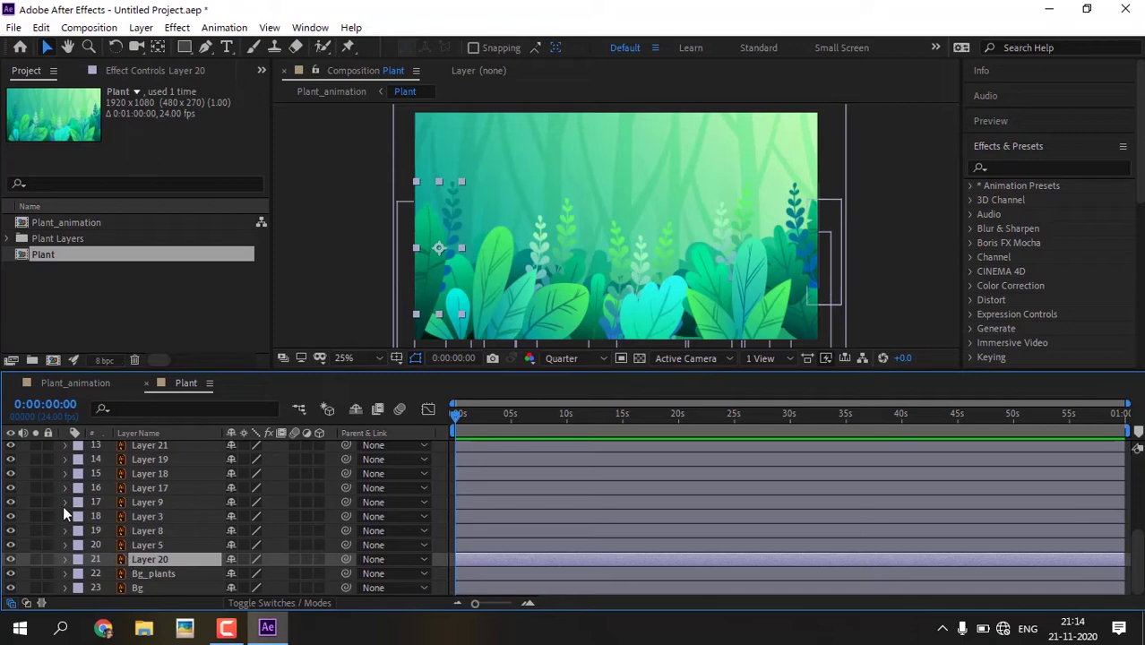
- Move Layer 20's anchor to the plant base and apply CC Bend It spanning the plant, Bend 10
click(159, 48)
drag(439, 249, 421, 328)
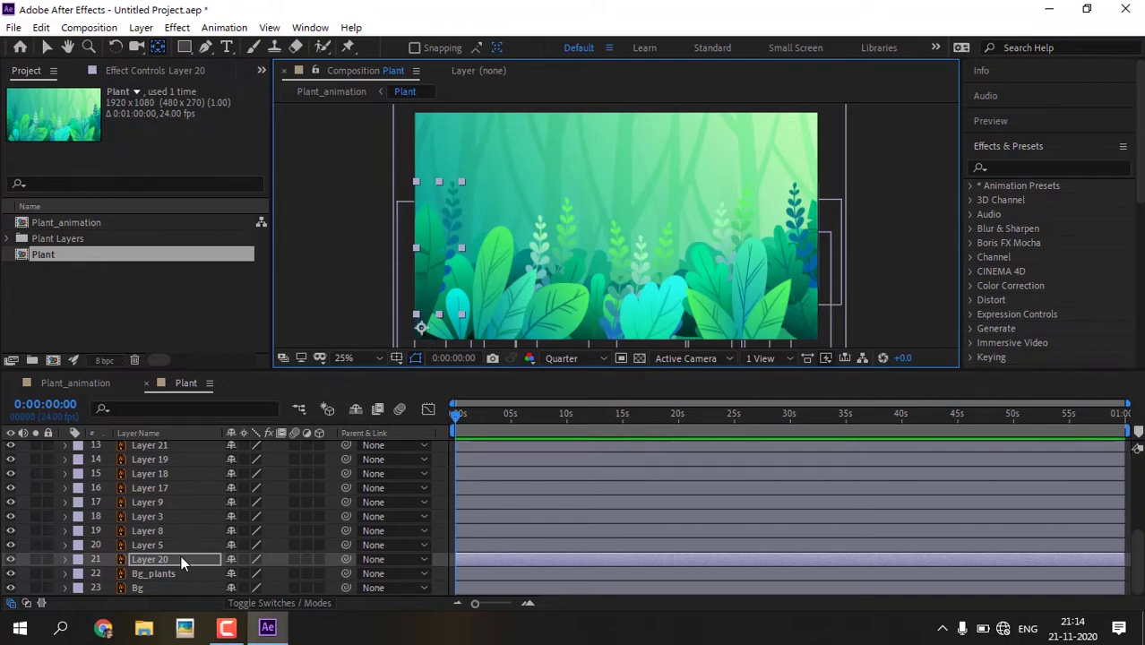
click(1004, 169)
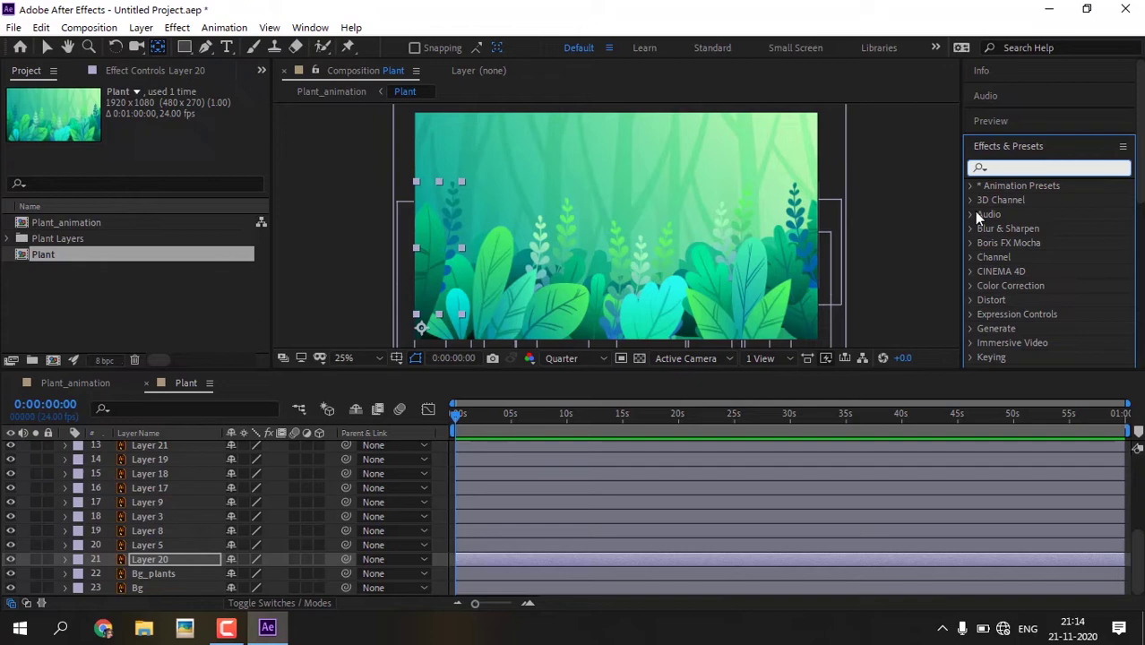
click(1029, 163)
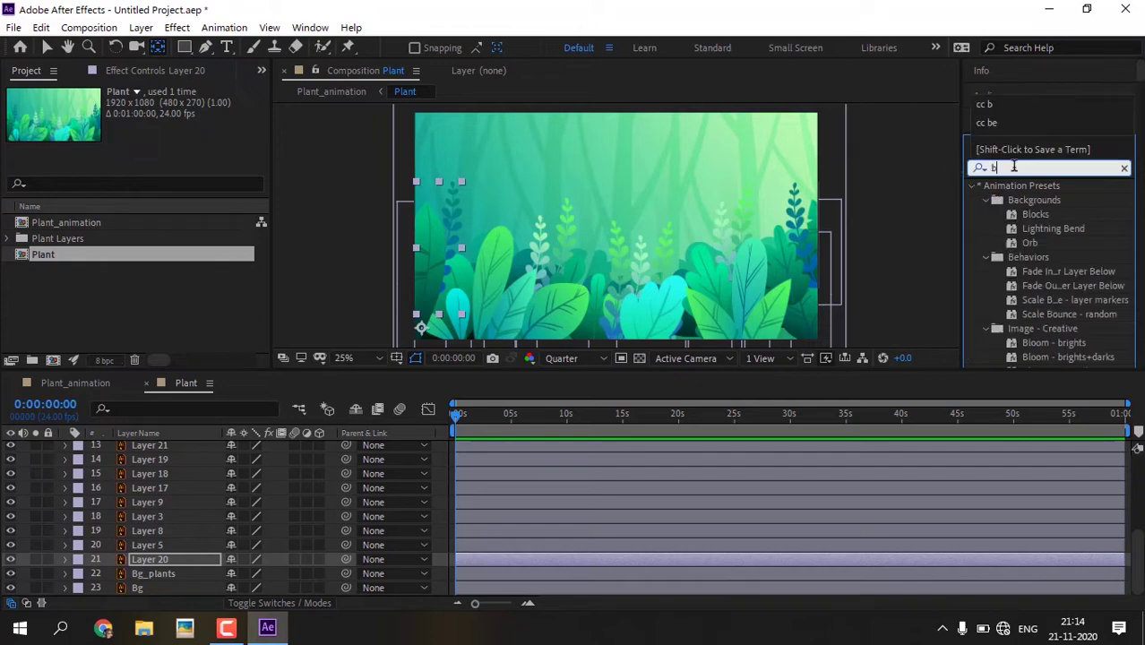
text(cc)
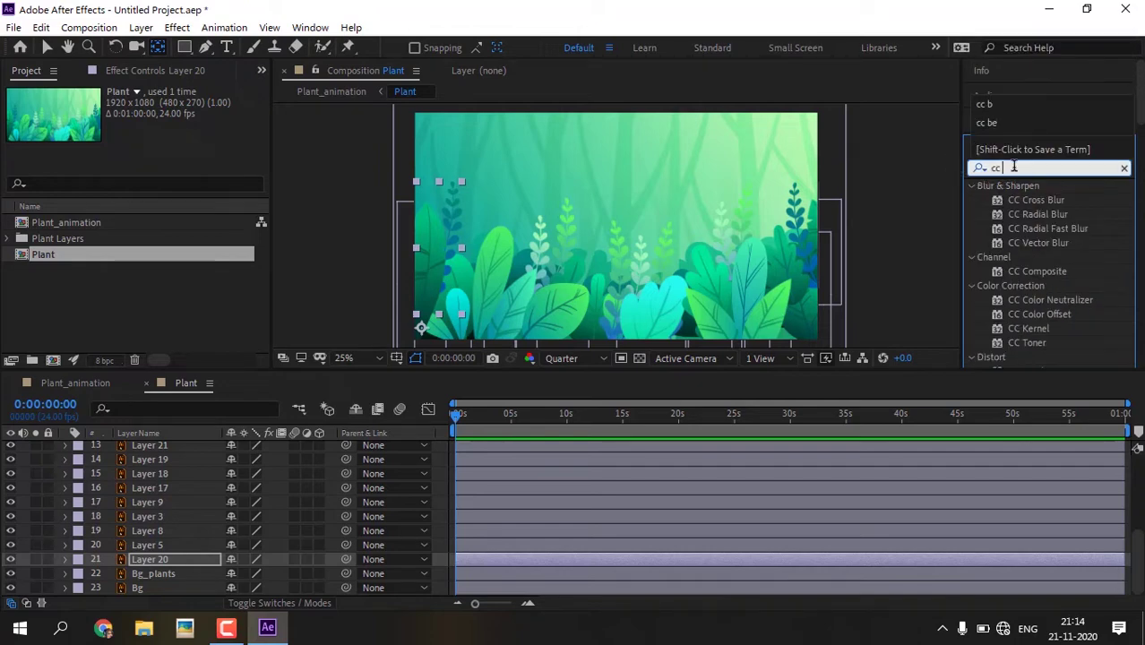
text( be)
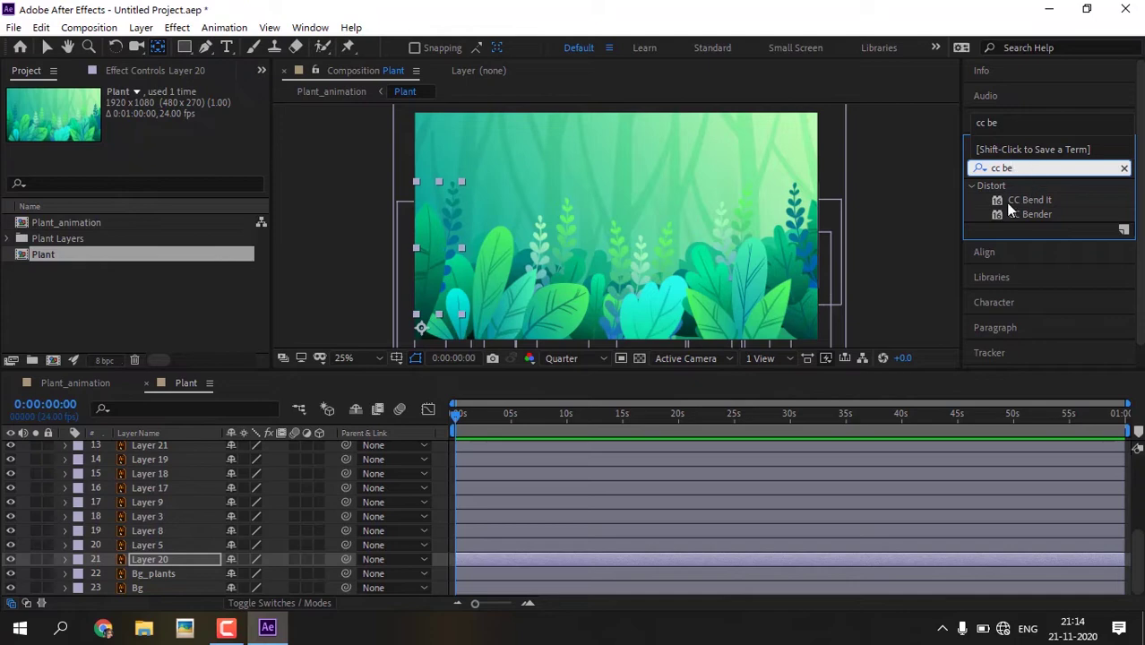
double_click(1006, 203)
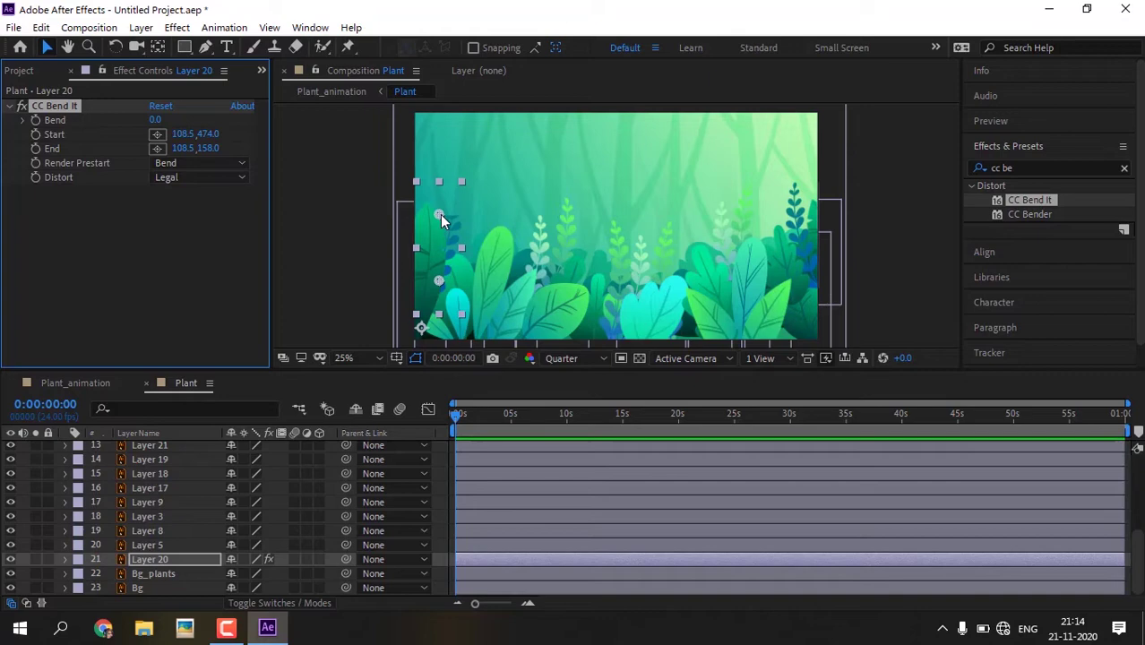
drag(440, 214, 458, 154)
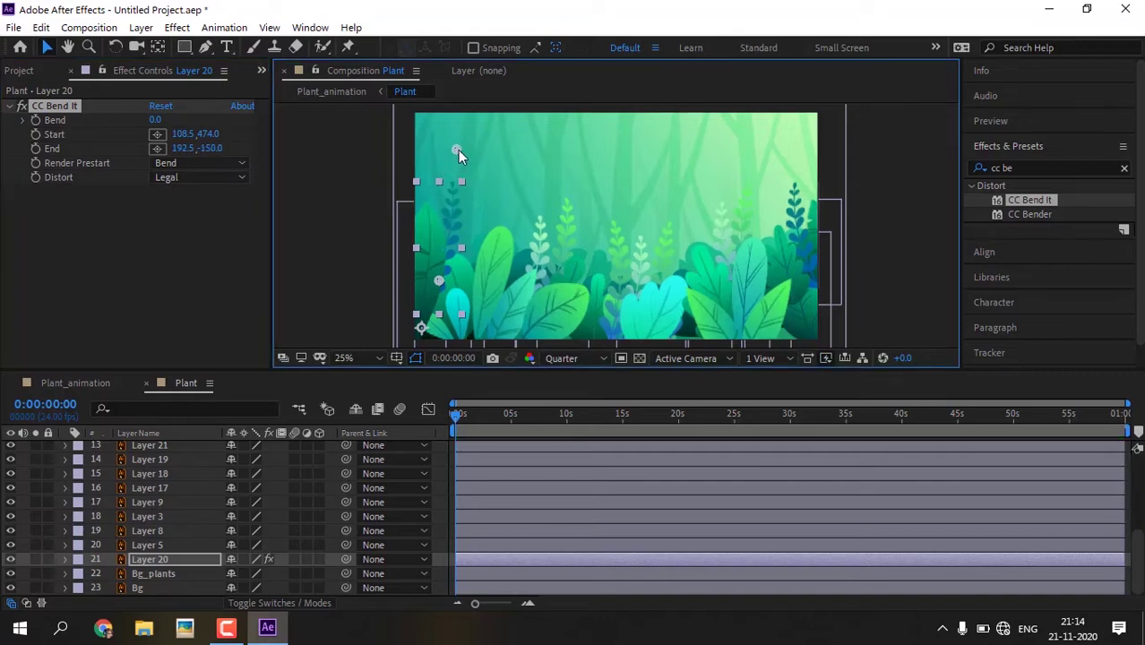
drag(438, 281, 418, 348)
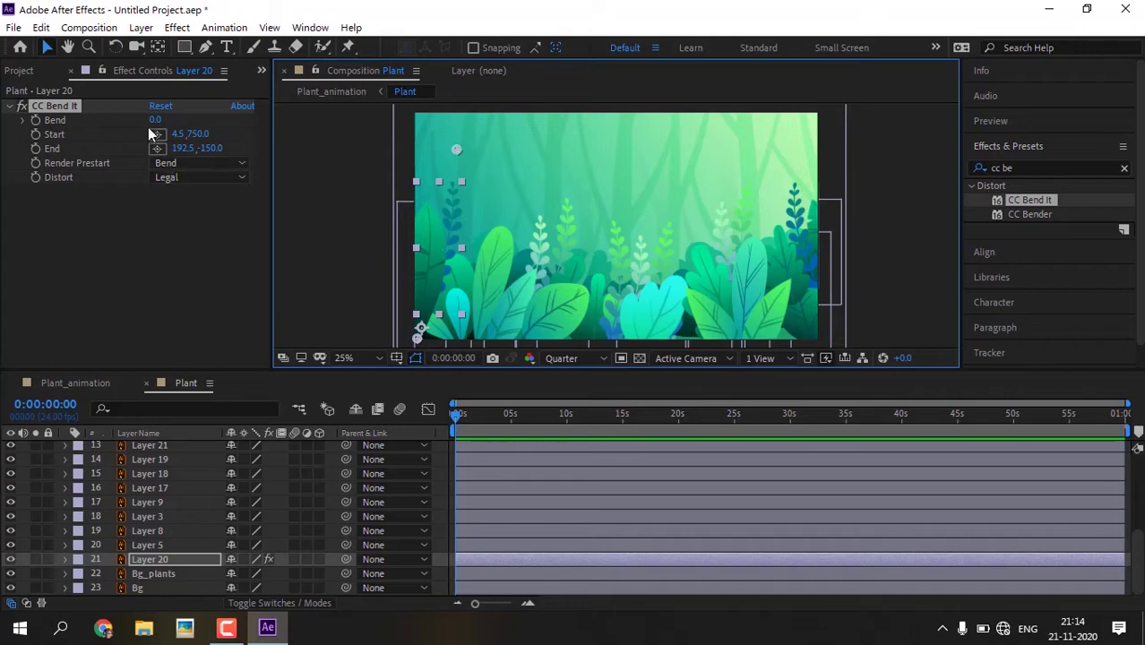
mouse_move(155, 119)
mouse_down()
mouse_move(172, 119)
mouse_move(152, 119)
mouse_up()
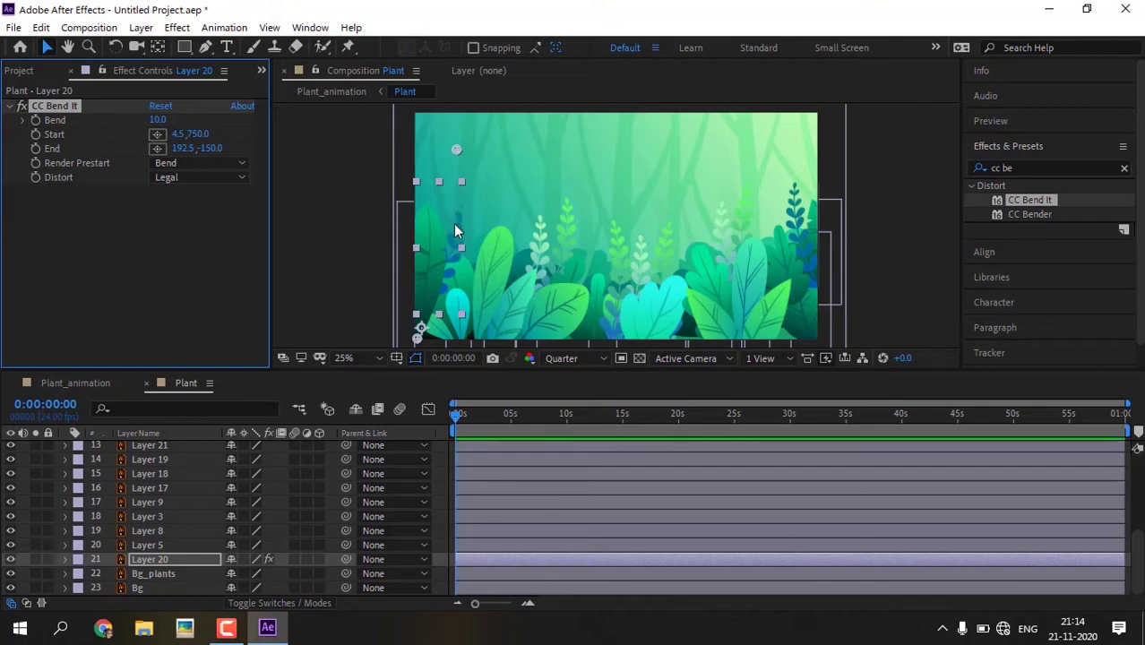
- Add Grow Bounds to Layer 20 and reorder it above CC Bend It
click(1023, 168)
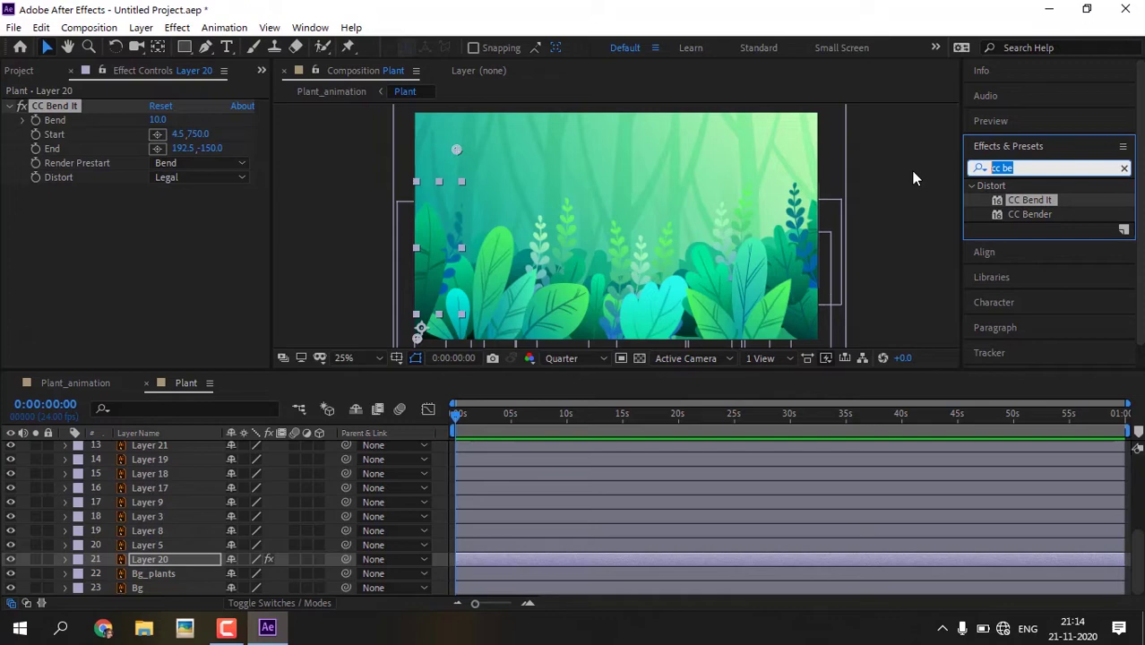
text(gro)
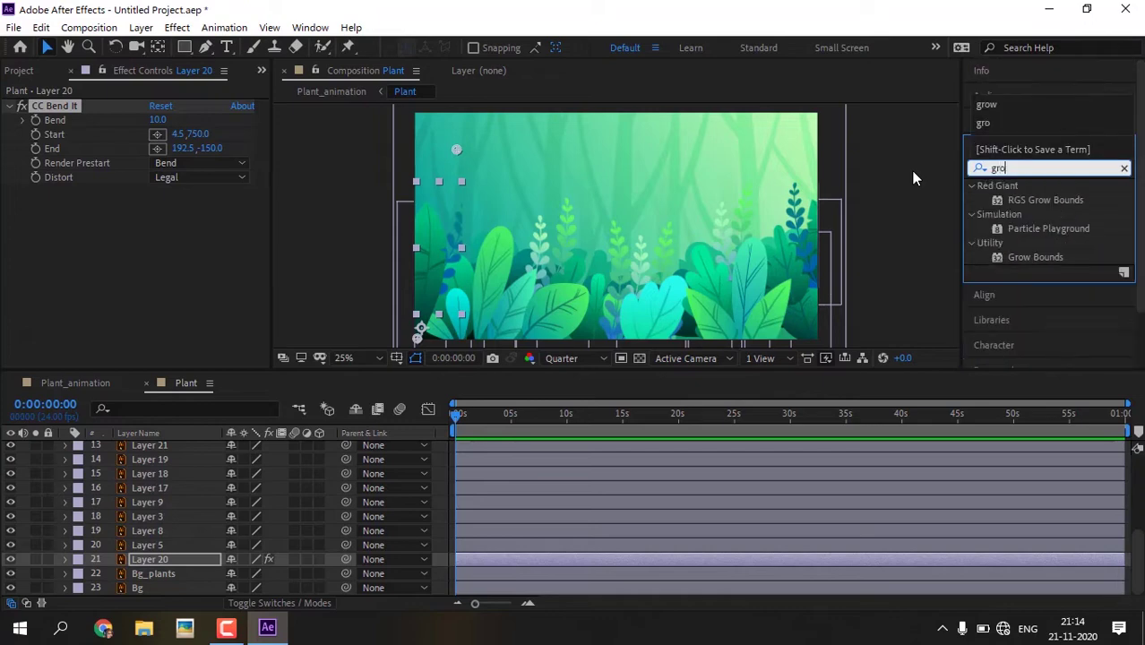
text(w)
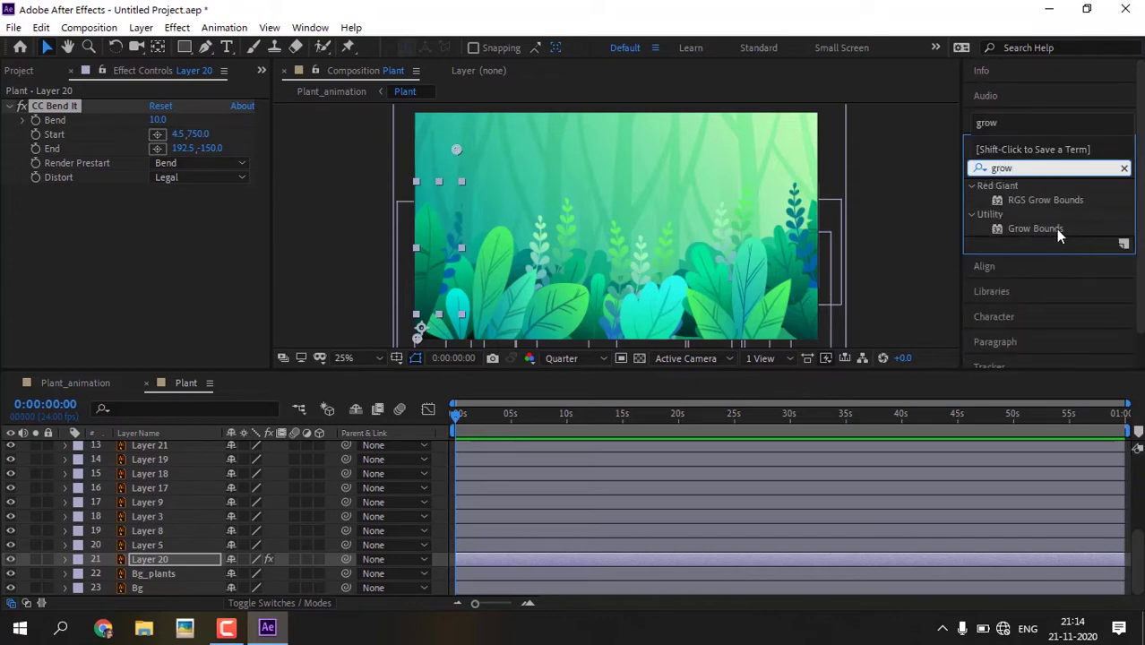
double_click(1056, 229)
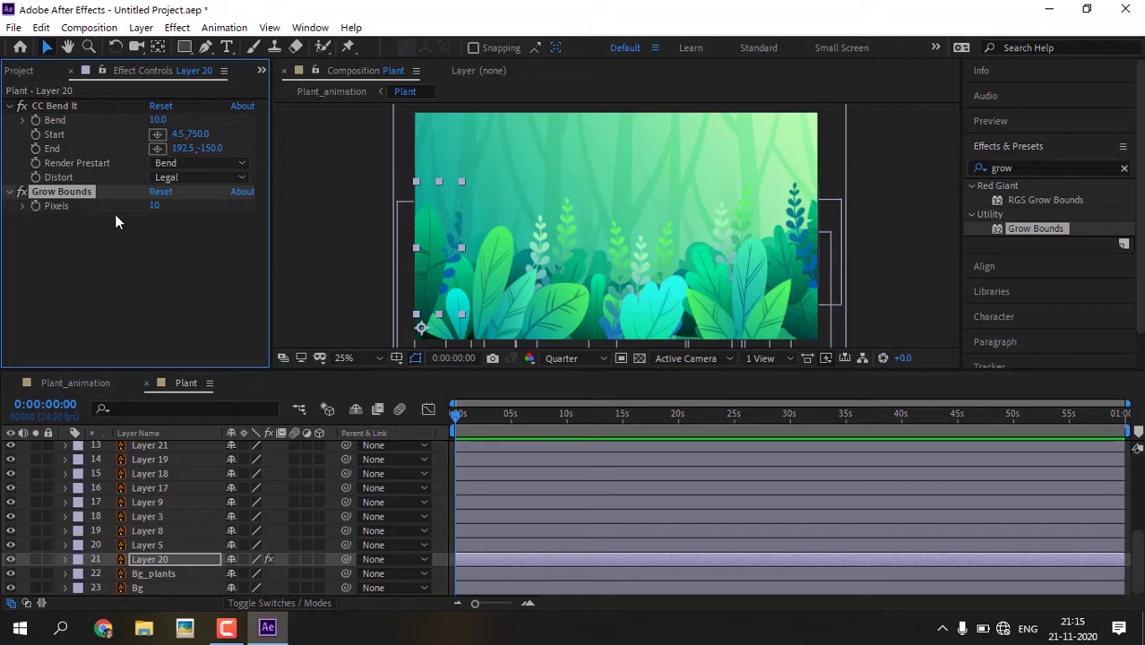
drag(117, 195, 79, 108)
mouse_move(158, 149)
mouse_down()
mouse_move(179, 149)
mouse_move(214, 121)
mouse_up()
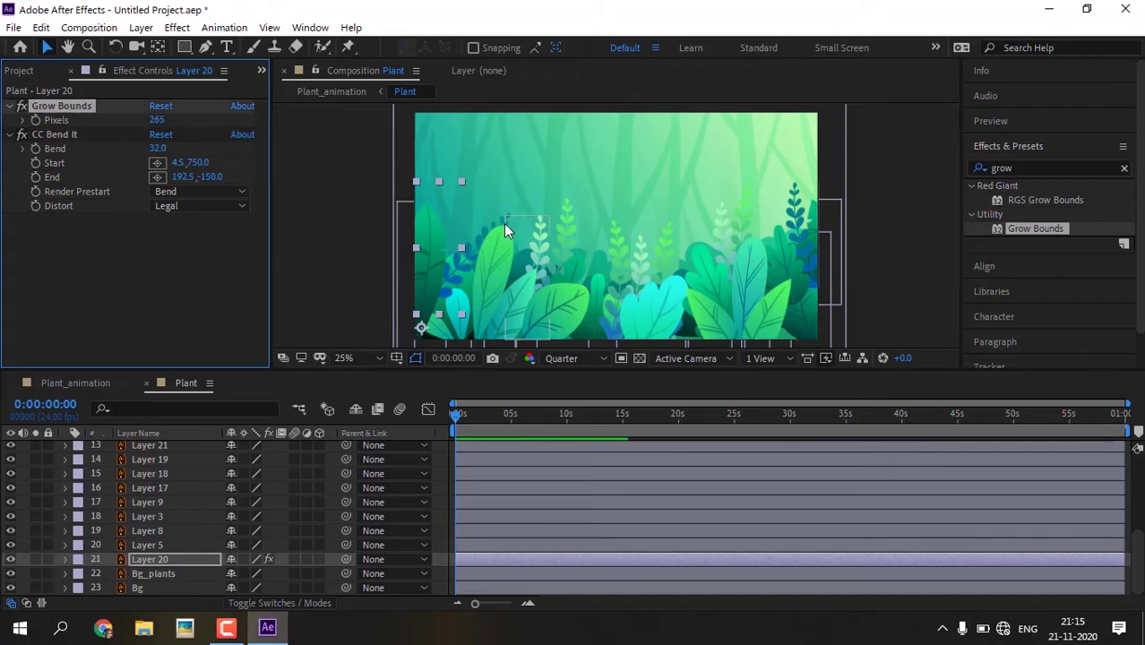
- Set Grow Bounds to 150 pixels and scrub the Bend to about -17
drag(157, 120, 108, 129)
click(158, 120)
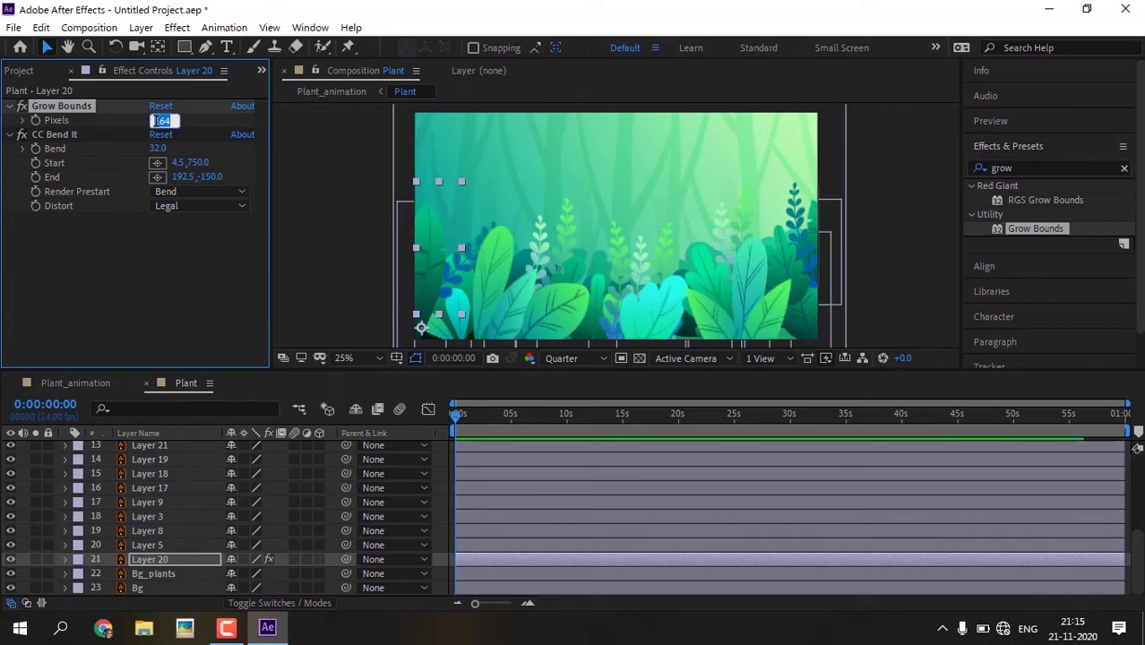
key(BackSpace)
text(0)
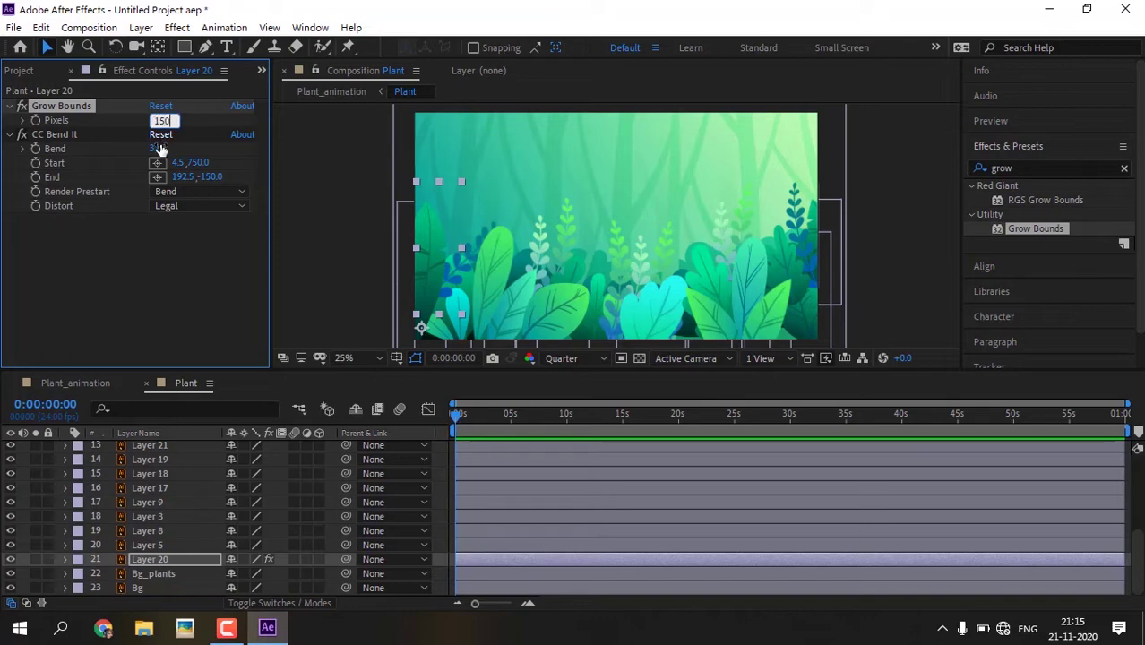
key(Return)
drag(152, 148, 120, 150)
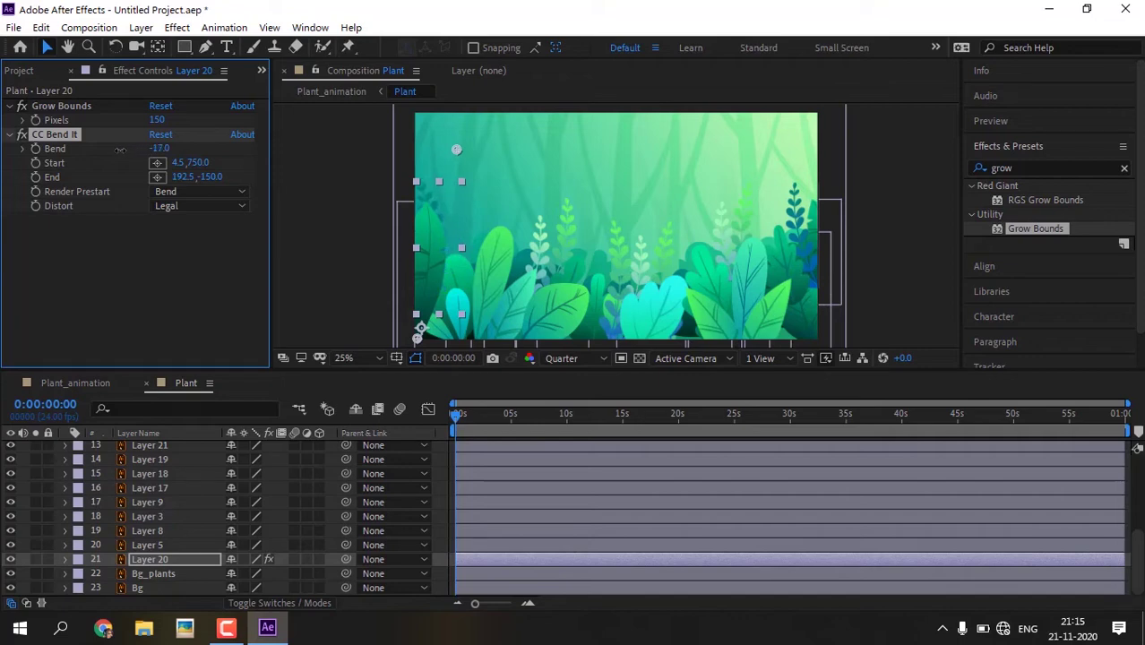
- Set Layer 20's Bend to -20, then rewind and zoom the timeline in
click(158, 149)
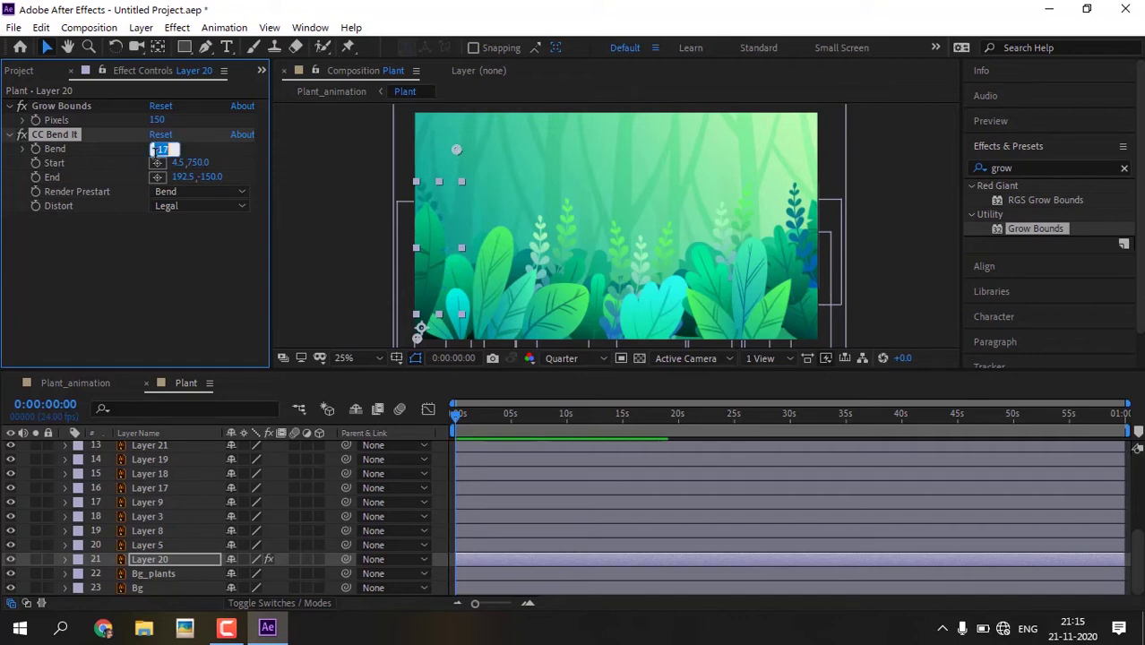
text(-20)
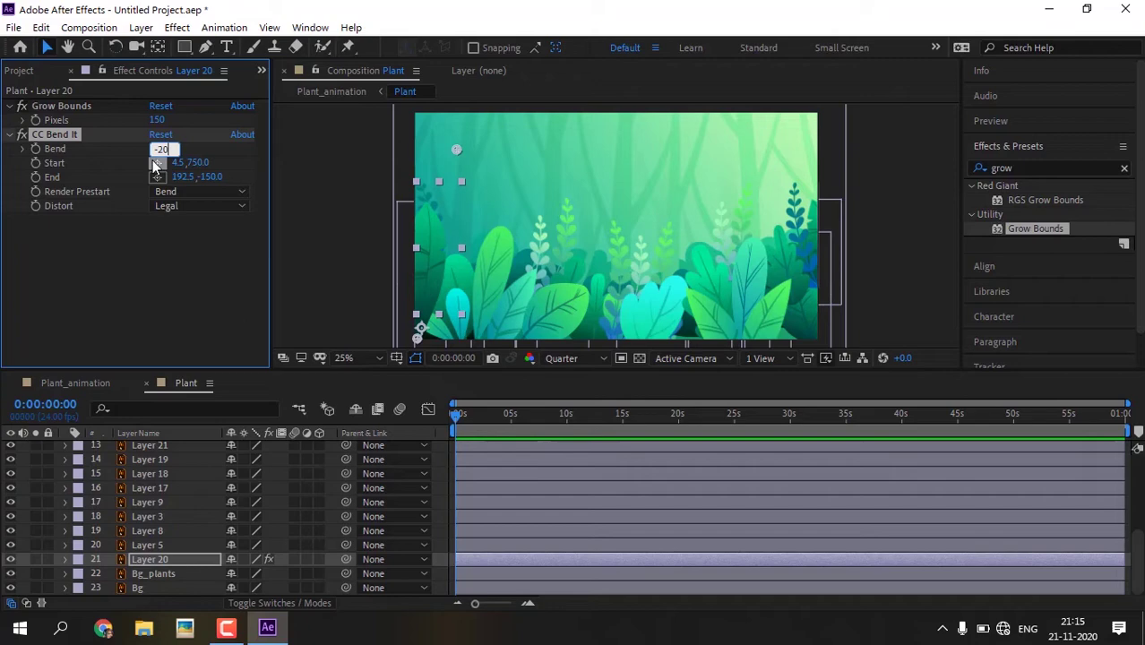
key(Return)
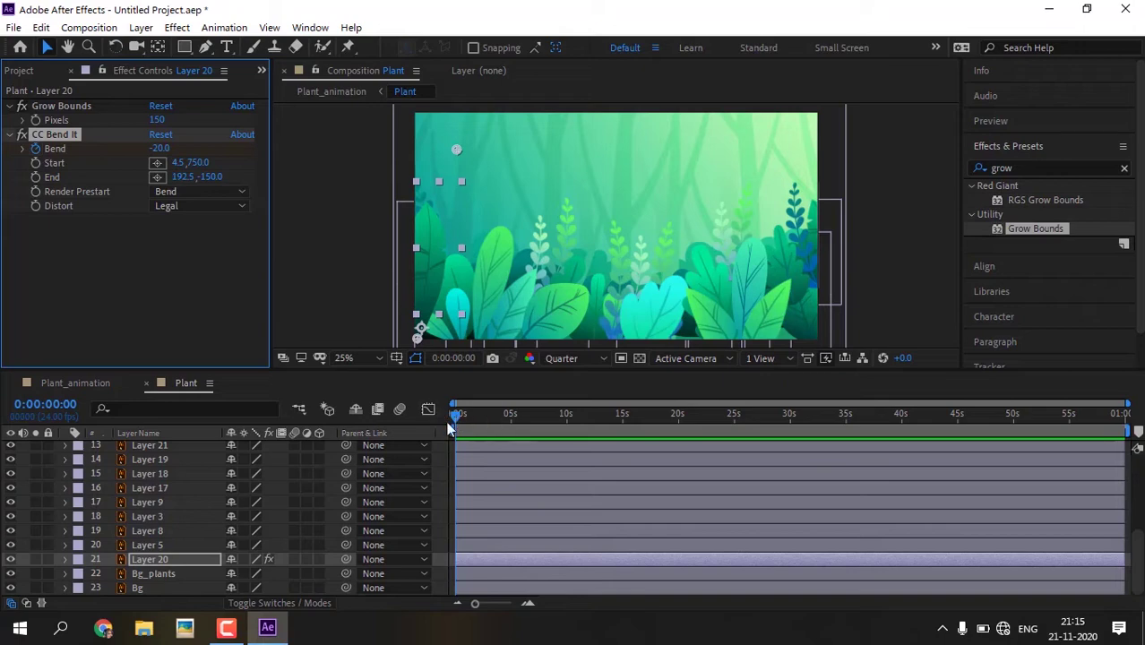
drag(460, 414, 452, 413)
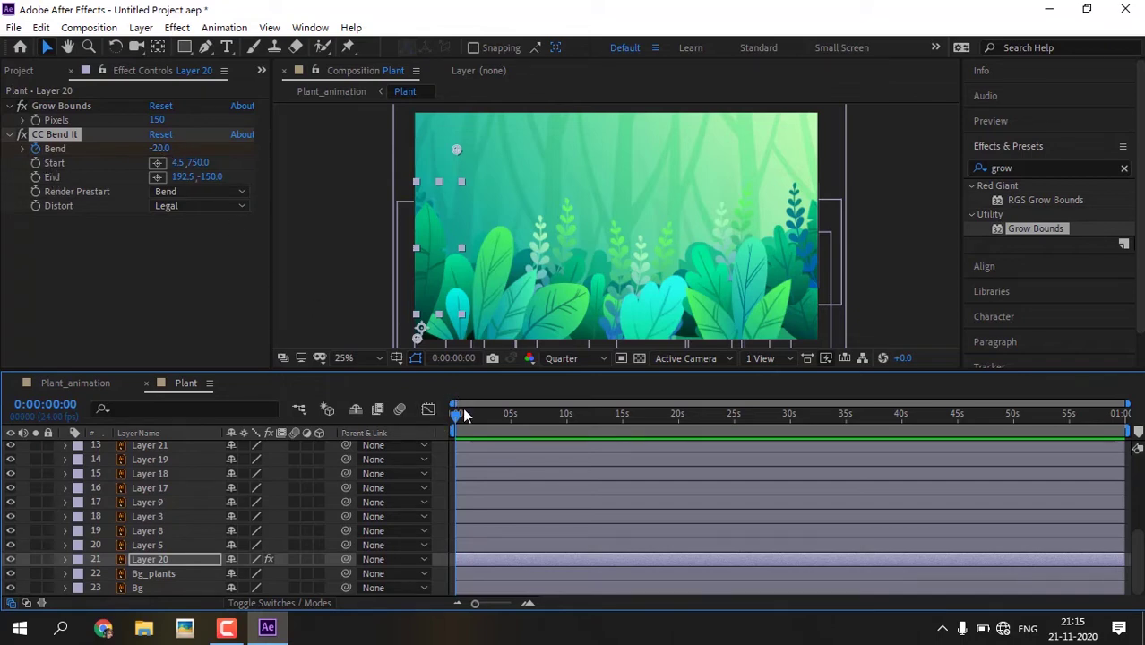
key(equal)
key(equal)
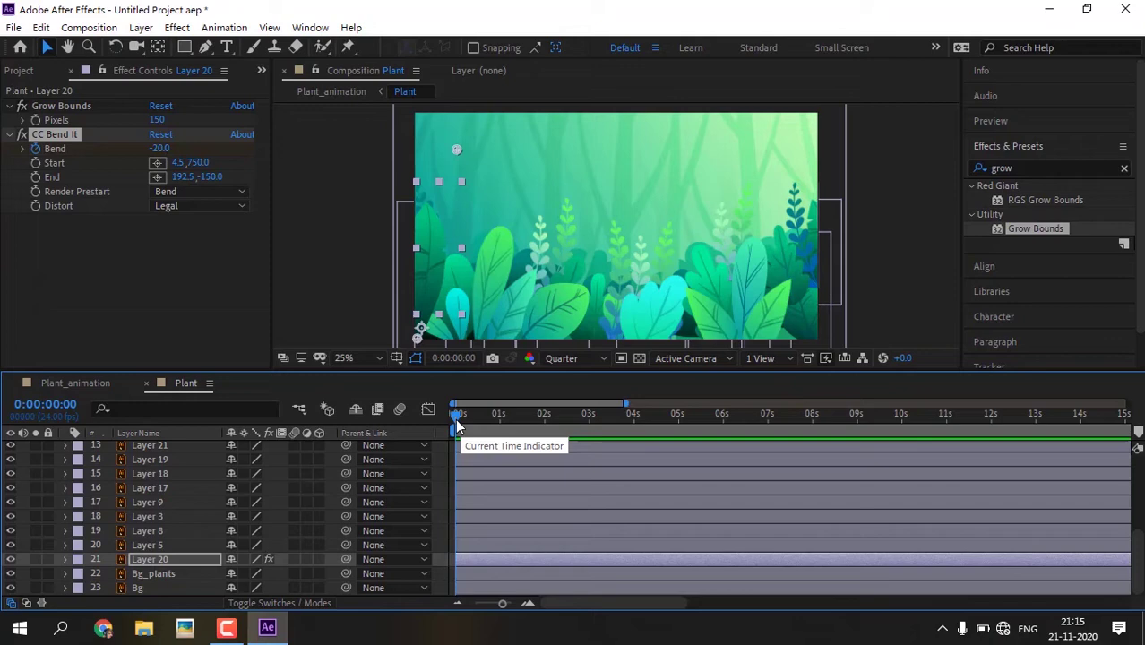
drag(456, 424, 482, 424)
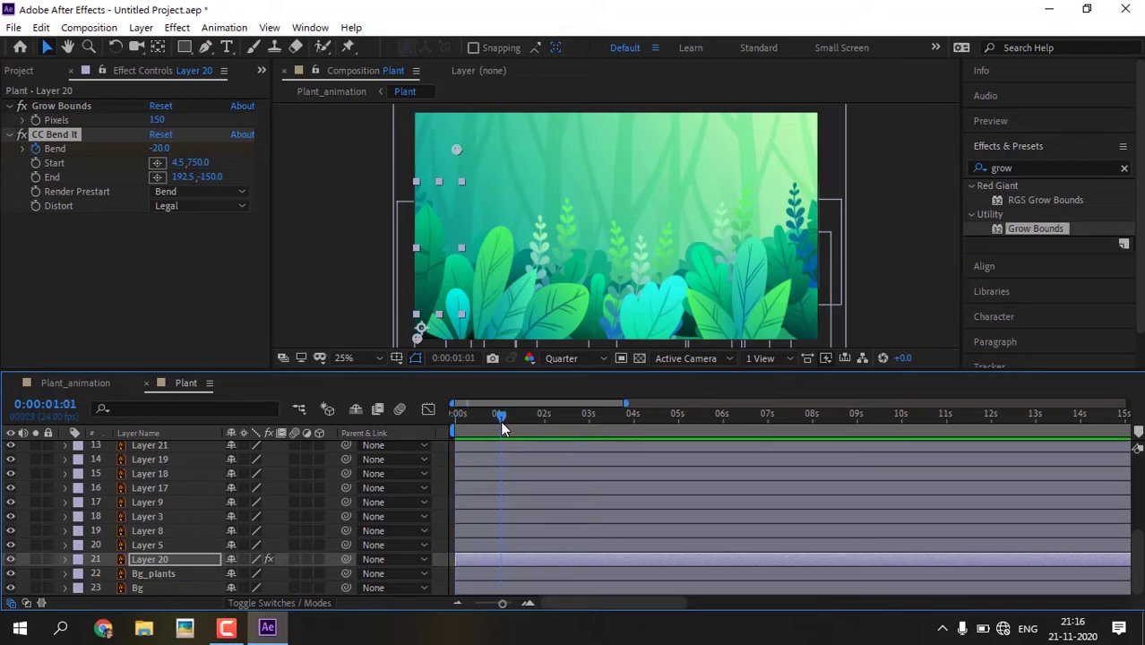
- Keyframe Bend at 20 and then -20 further along, and preview the sway
click(165, 150)
text(20)
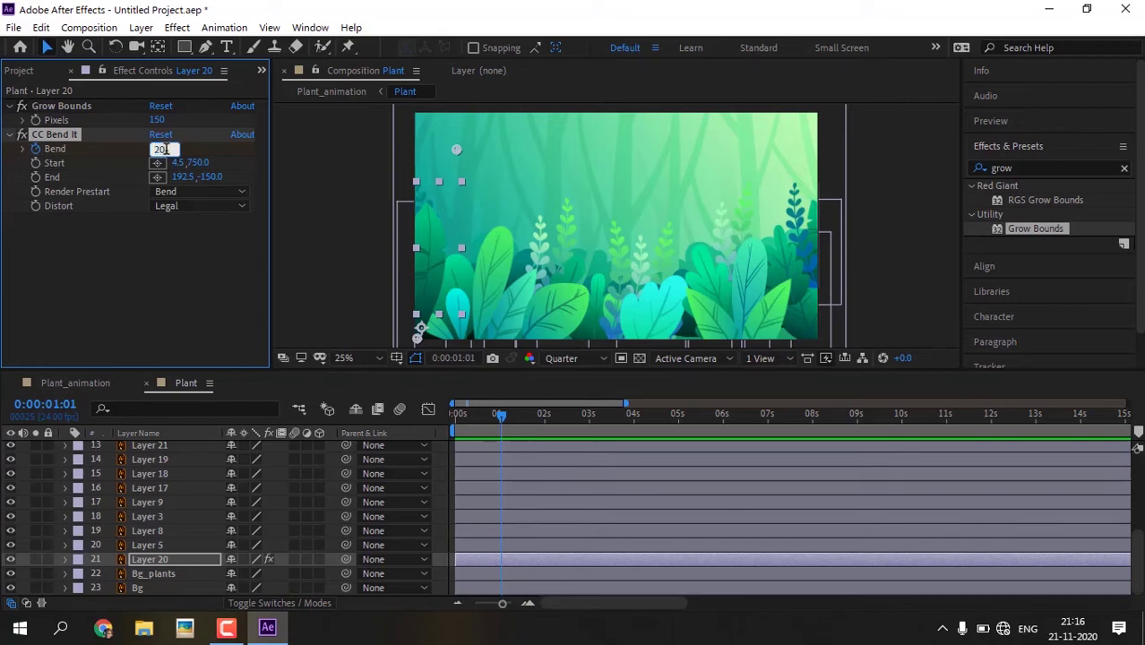
key(Return)
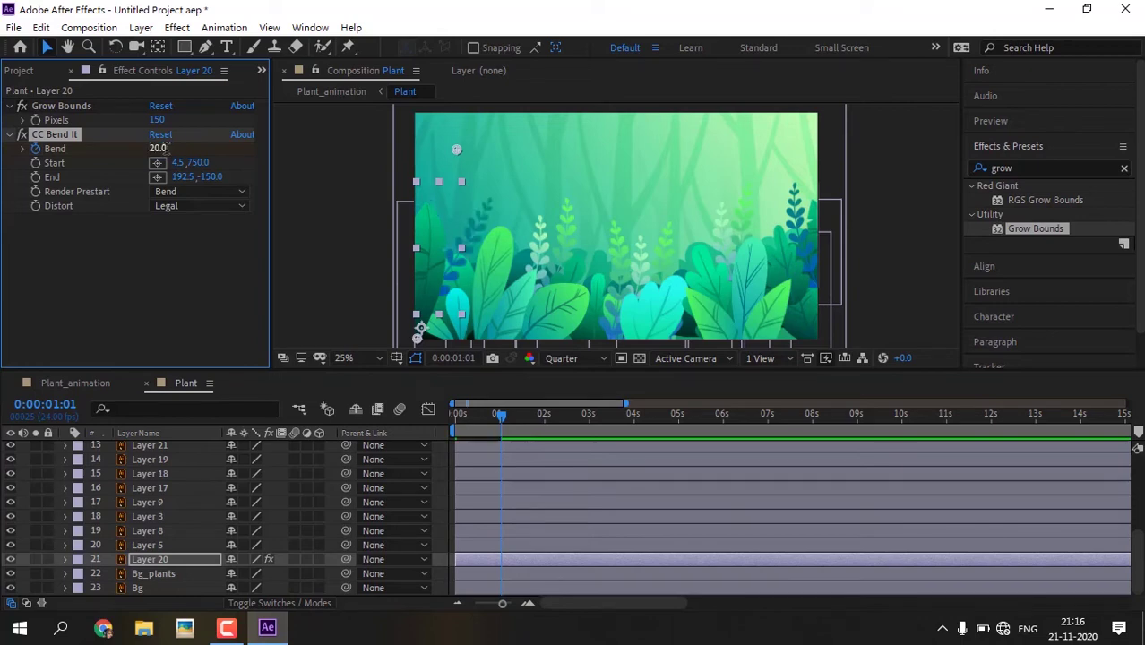
drag(504, 418, 548, 426)
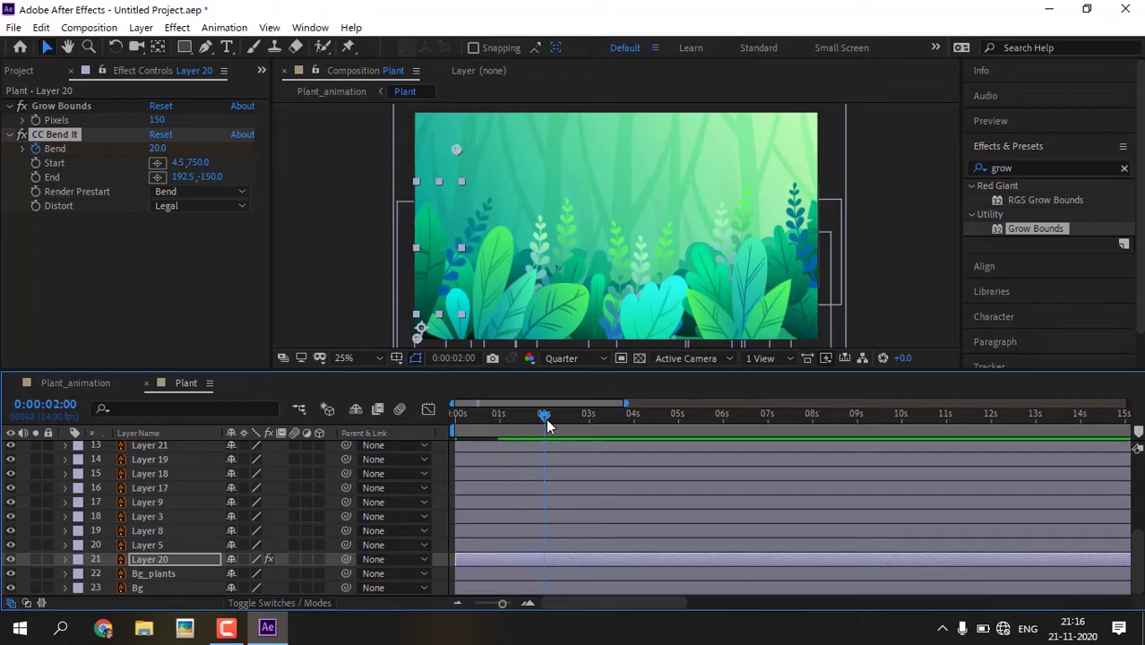
click(159, 149)
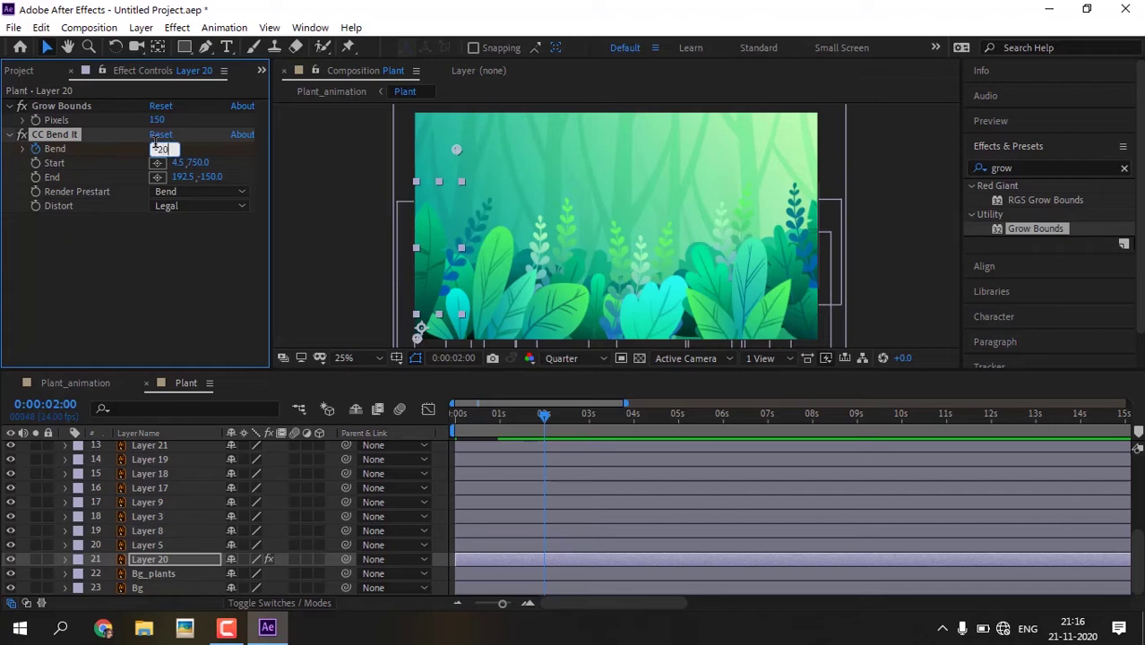
key(Return)
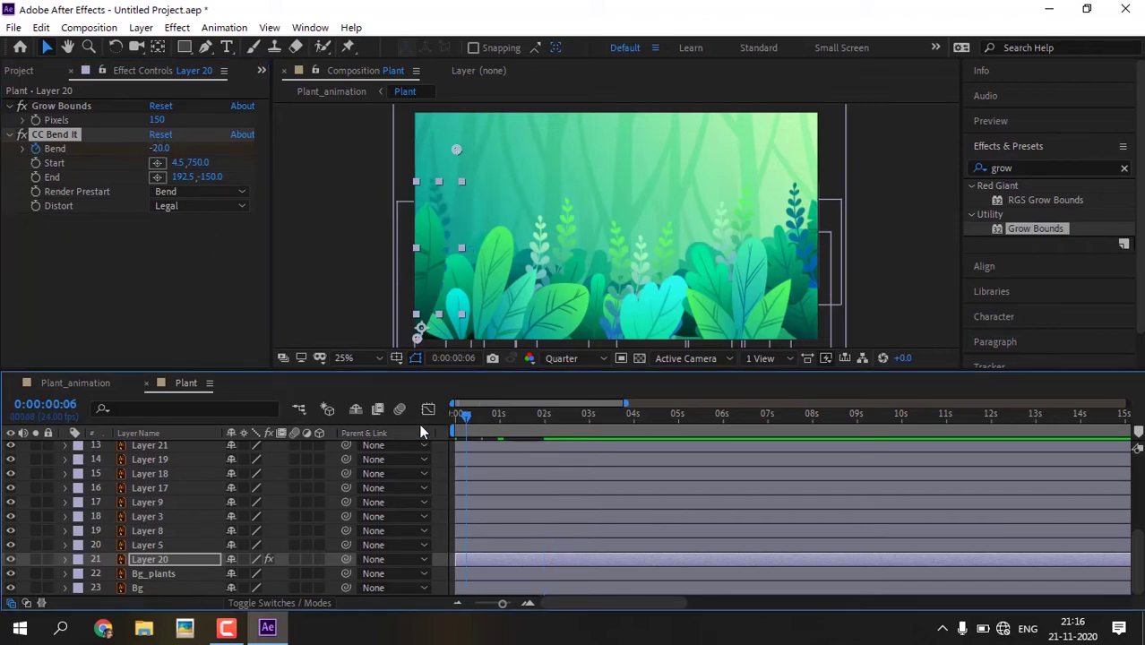
drag(482, 426, 420, 424)
key(space)
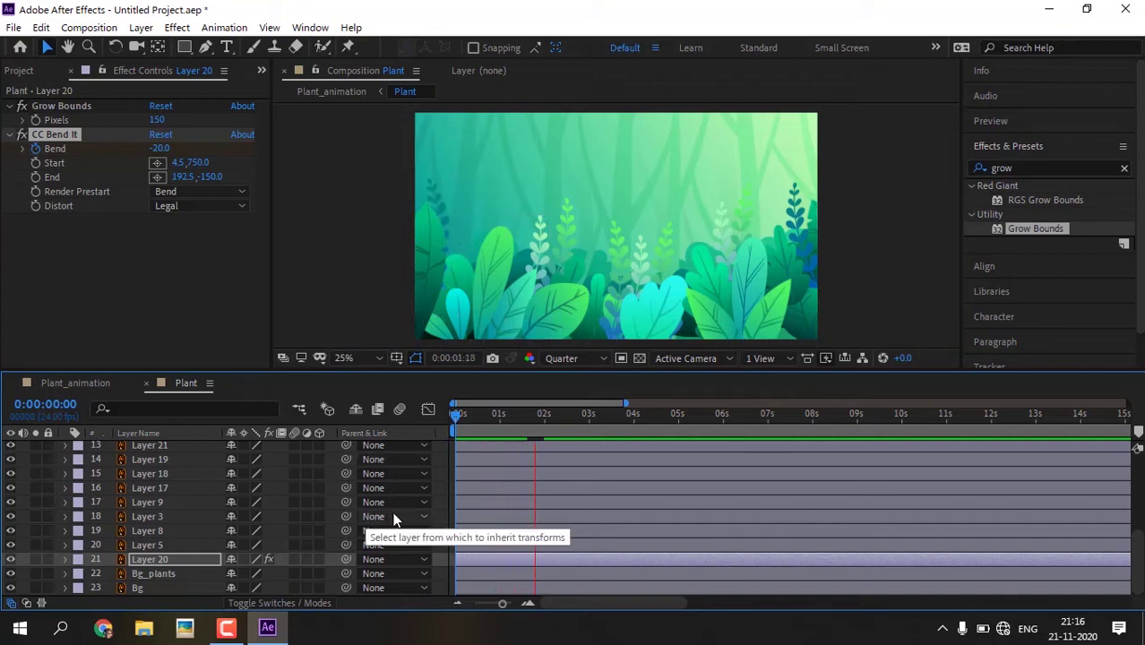
- Apply Easy Ease to Layer 20's three Bend keyframes and preview the smoothed sway
key(space)
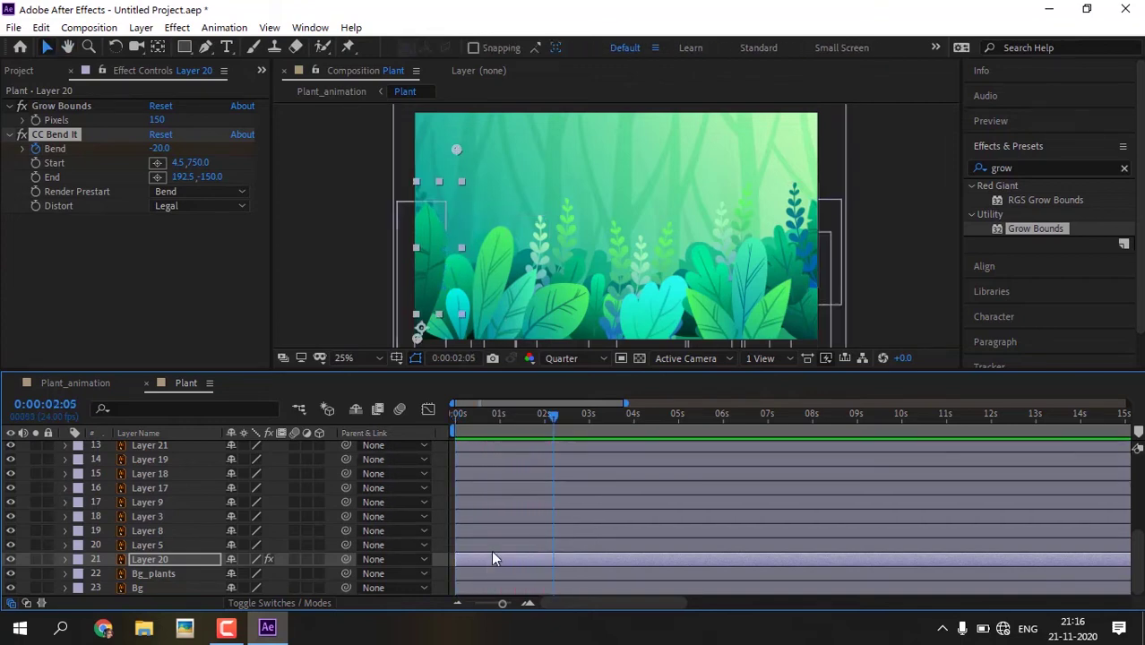
click(491, 555)
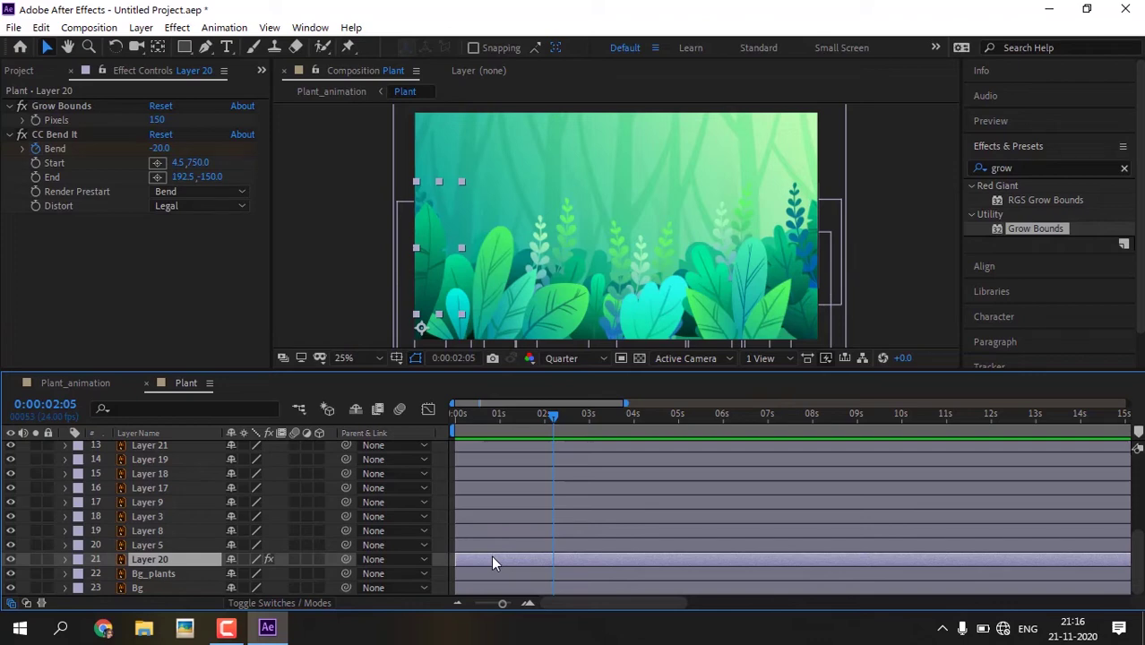
key(u)
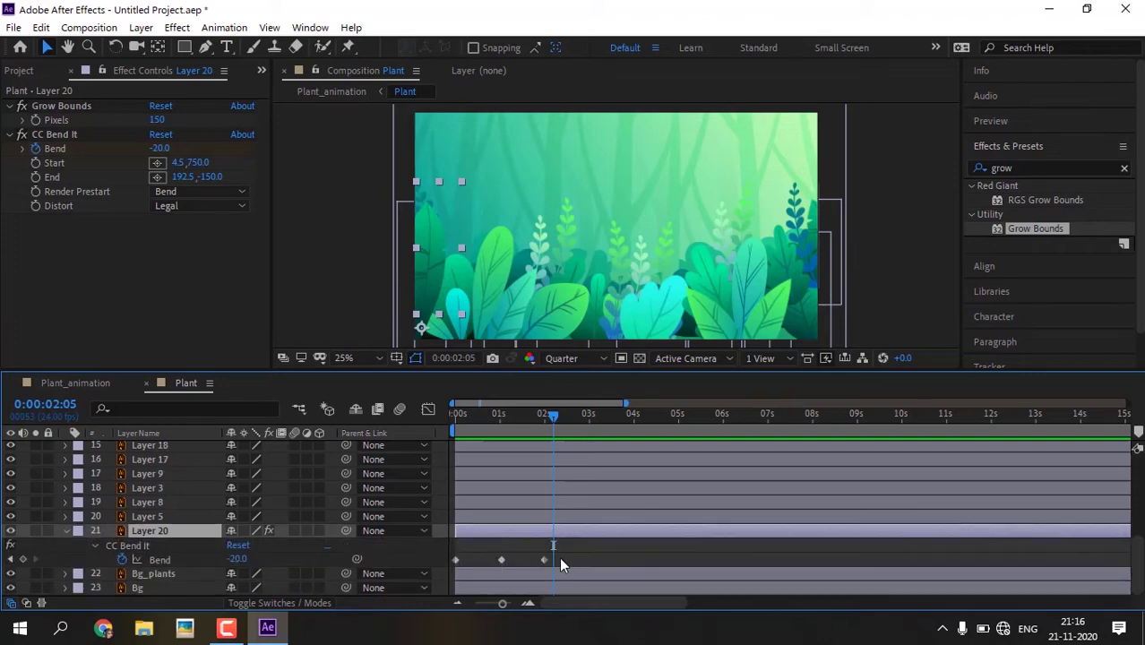
drag(562, 555, 448, 567)
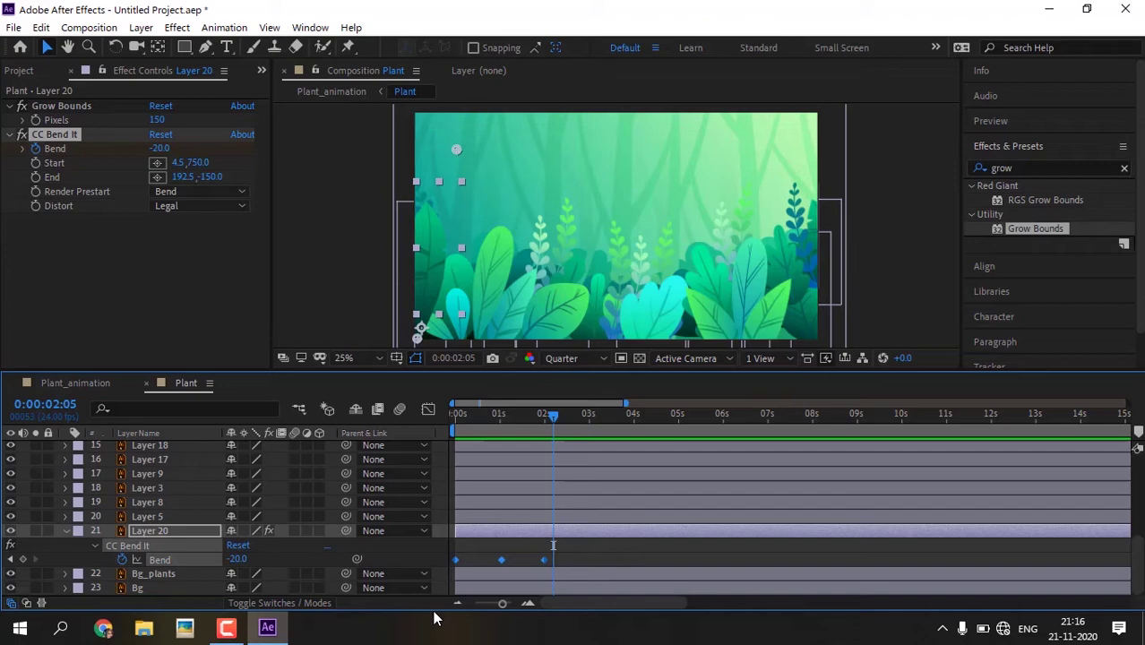
right_click(501, 560)
mouse_move(574, 547)
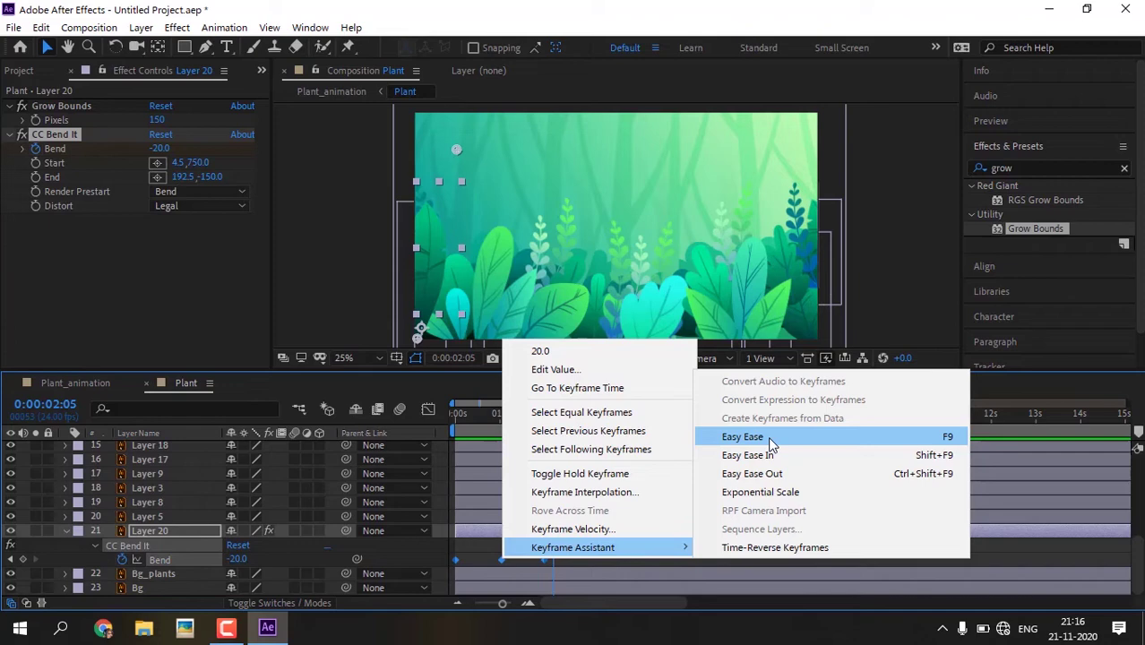
click(770, 438)
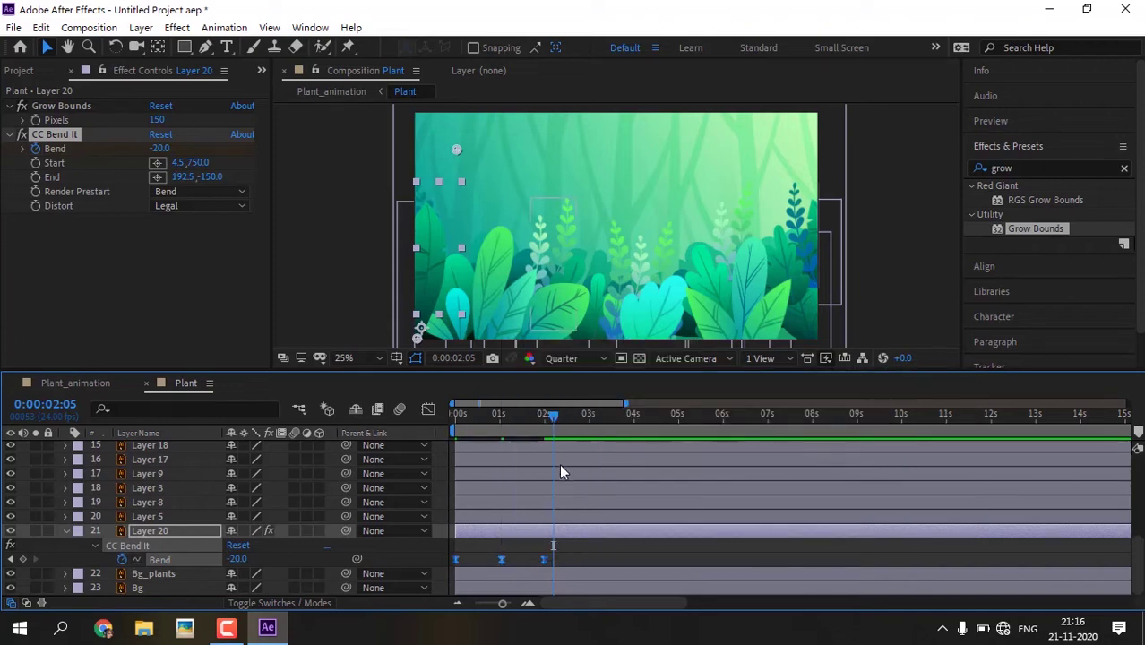
drag(555, 423, 457, 416)
key(space)
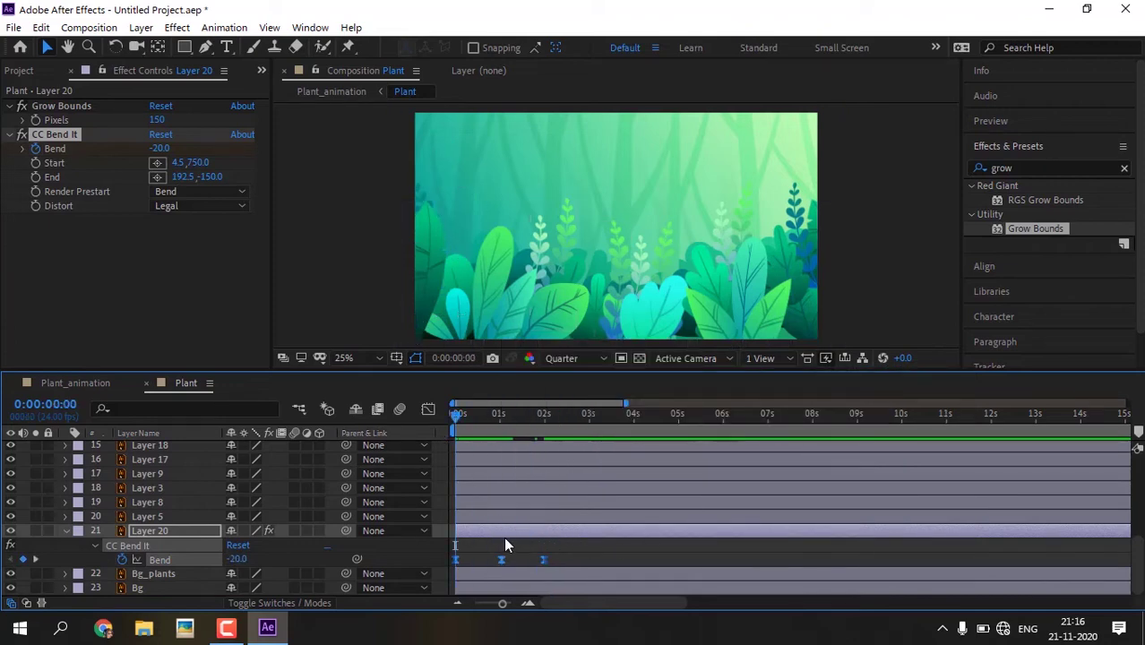
key(space)
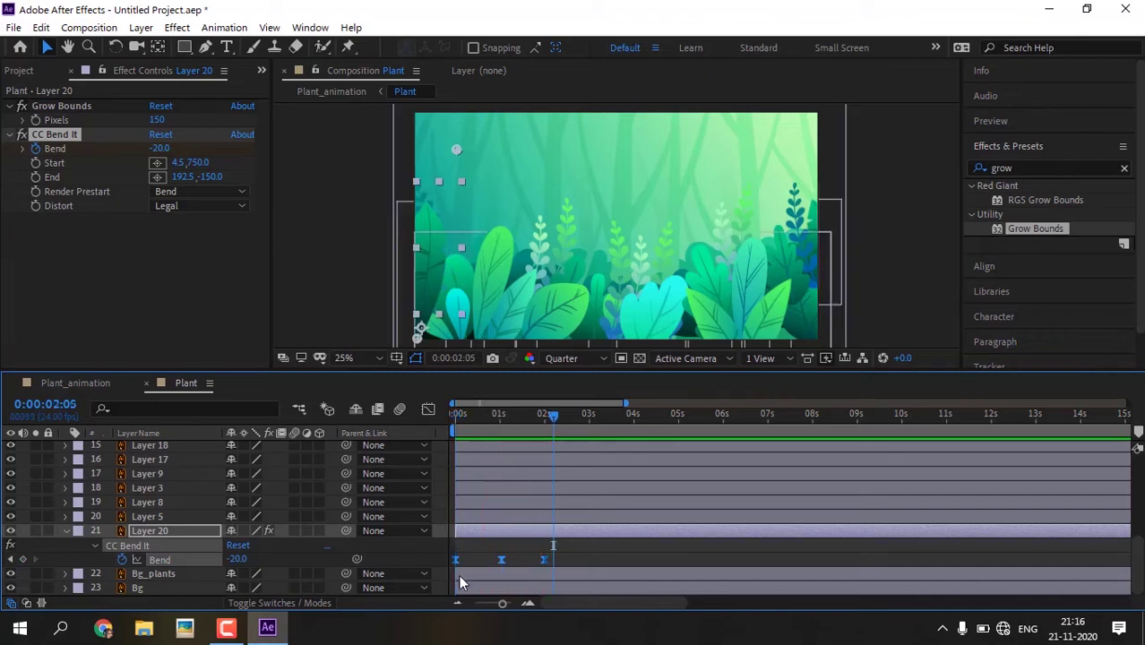
- Add a loopOutDuration cycle expression to Layer 20's Bend and play back the looping sway
alt+click(127, 560)
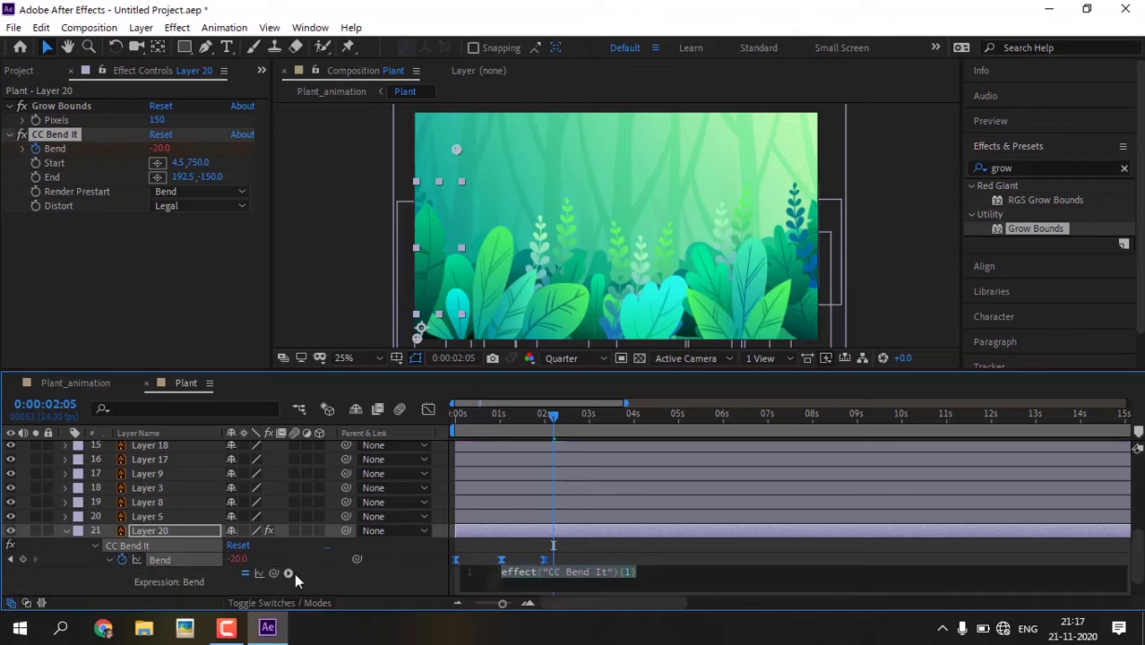
click(289, 574)
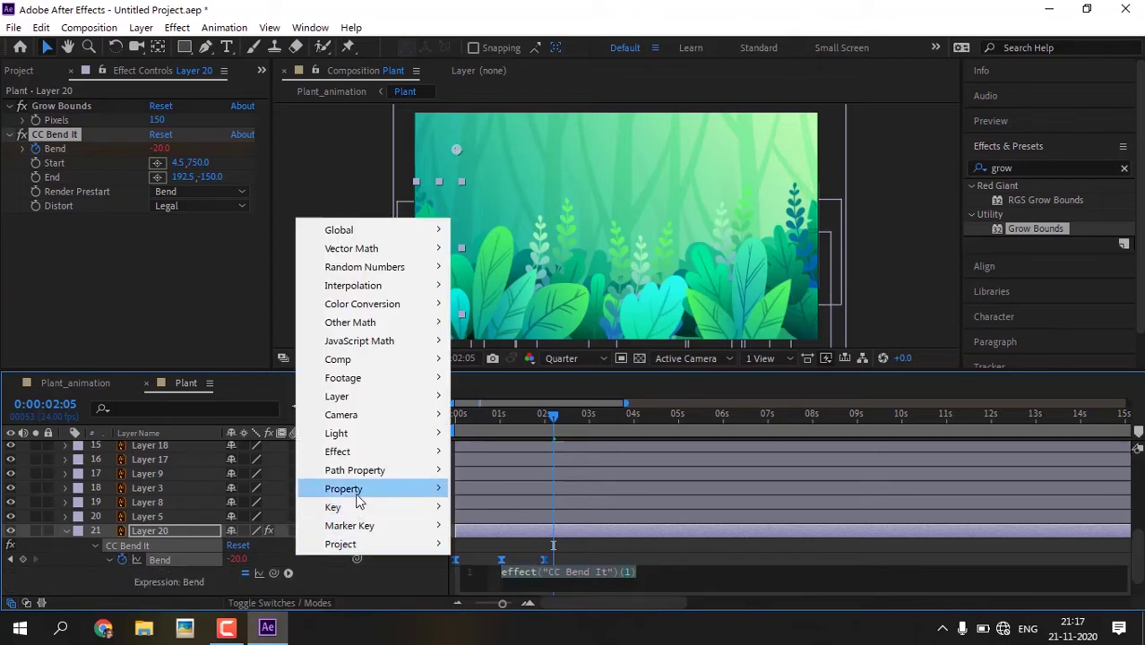
mouse_move(344, 488)
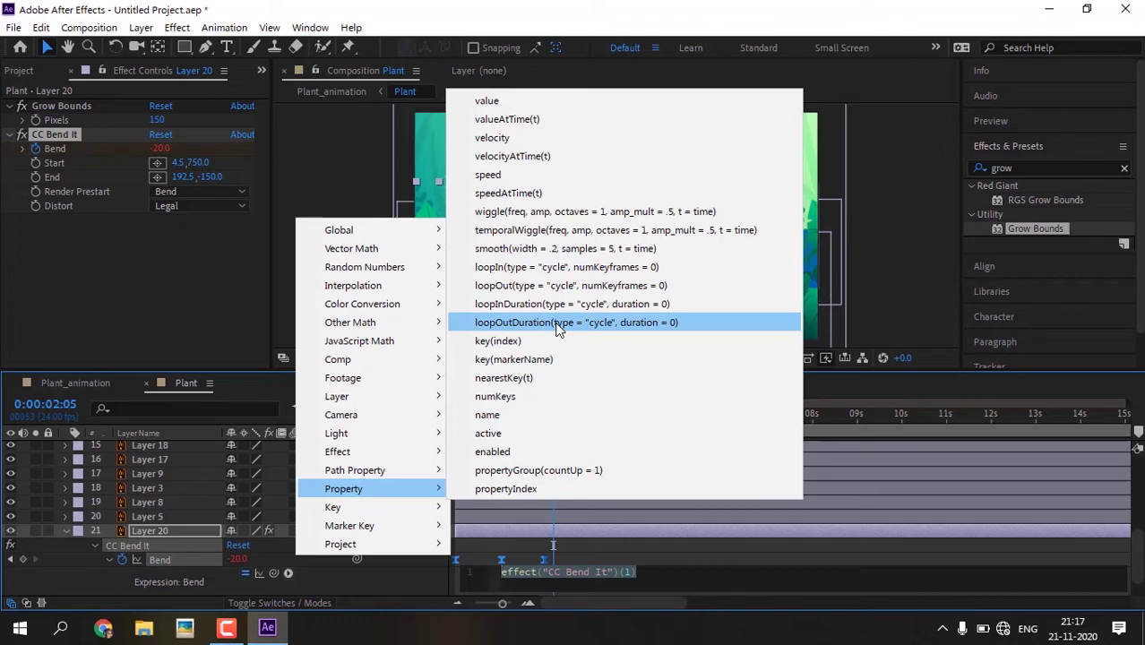
click(557, 329)
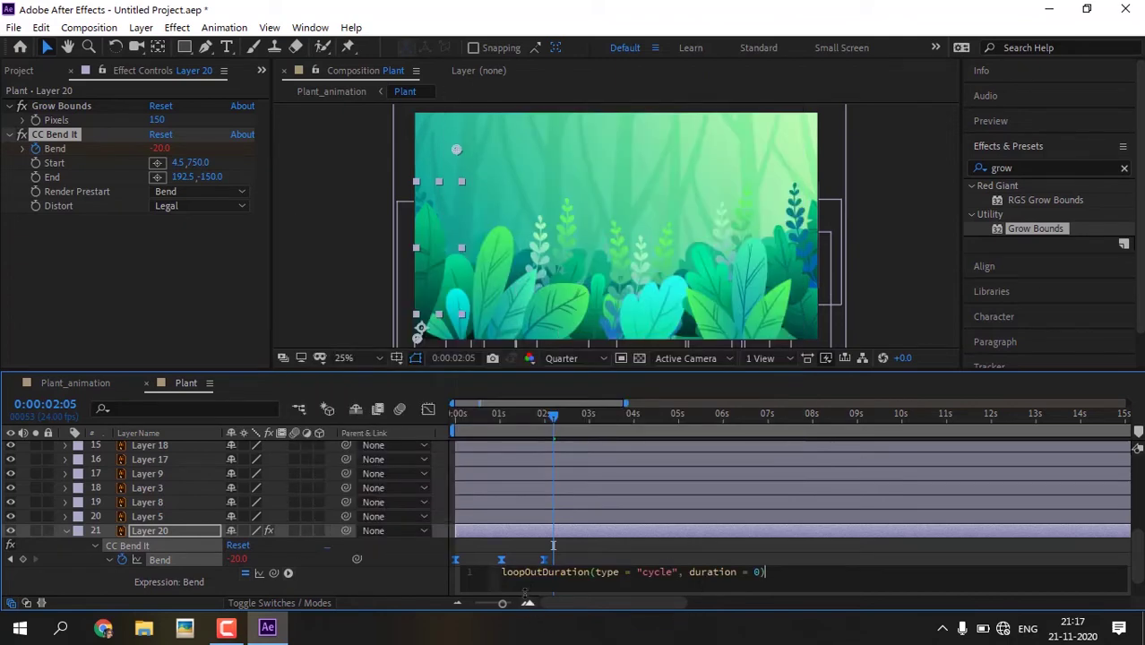
click(391, 574)
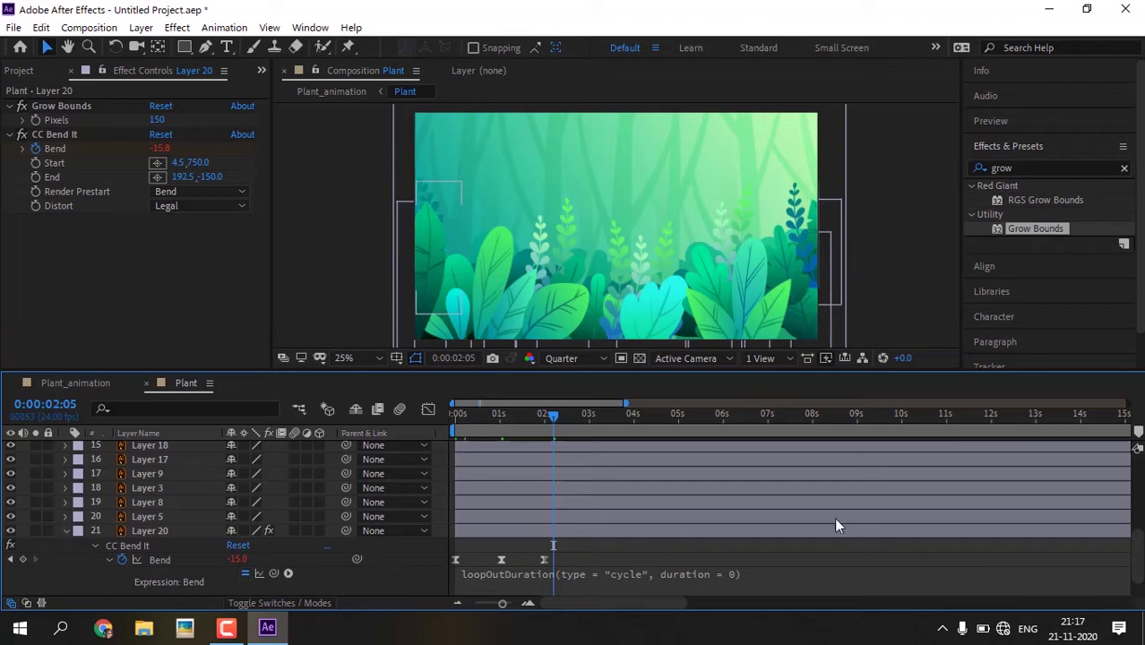
key(Home)
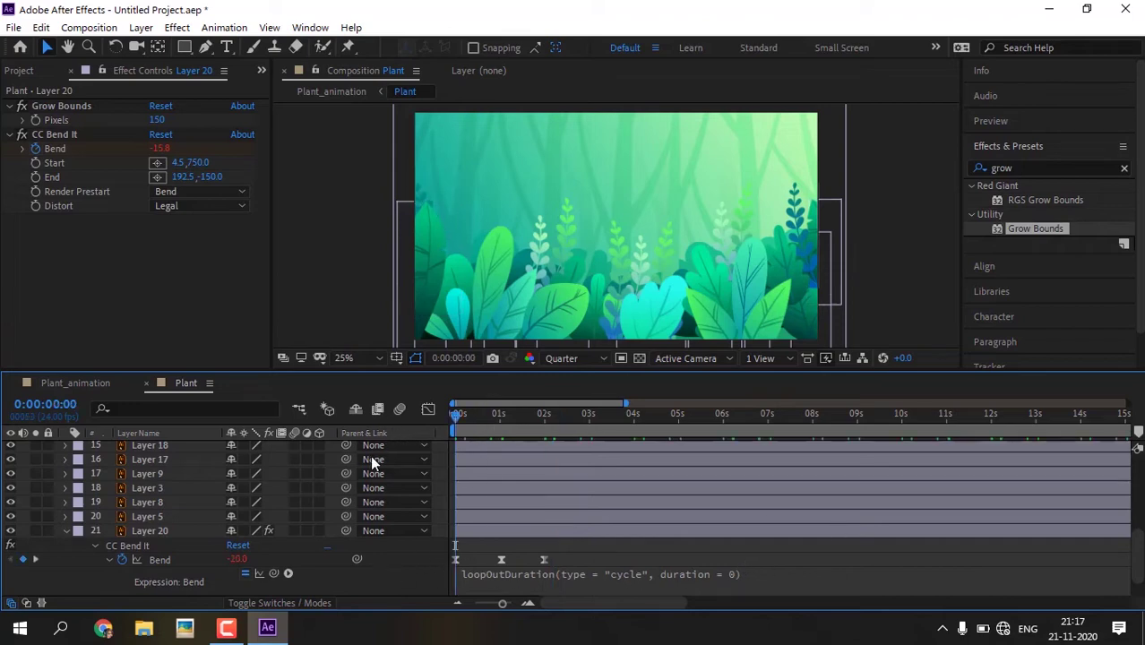
key(space)
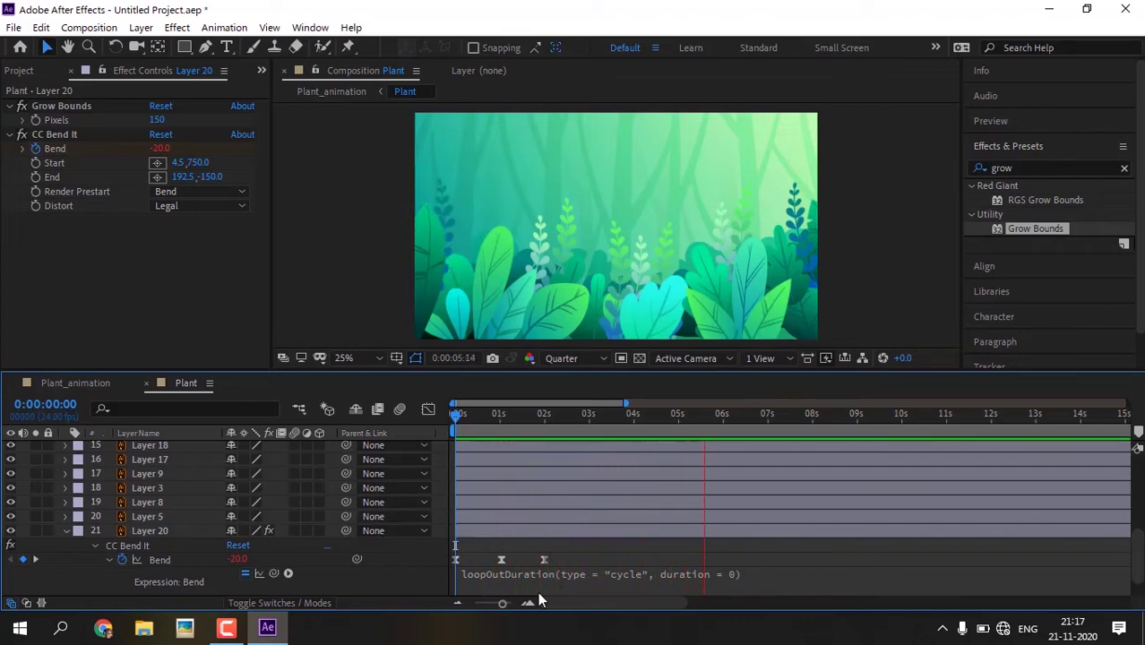
click(543, 416)
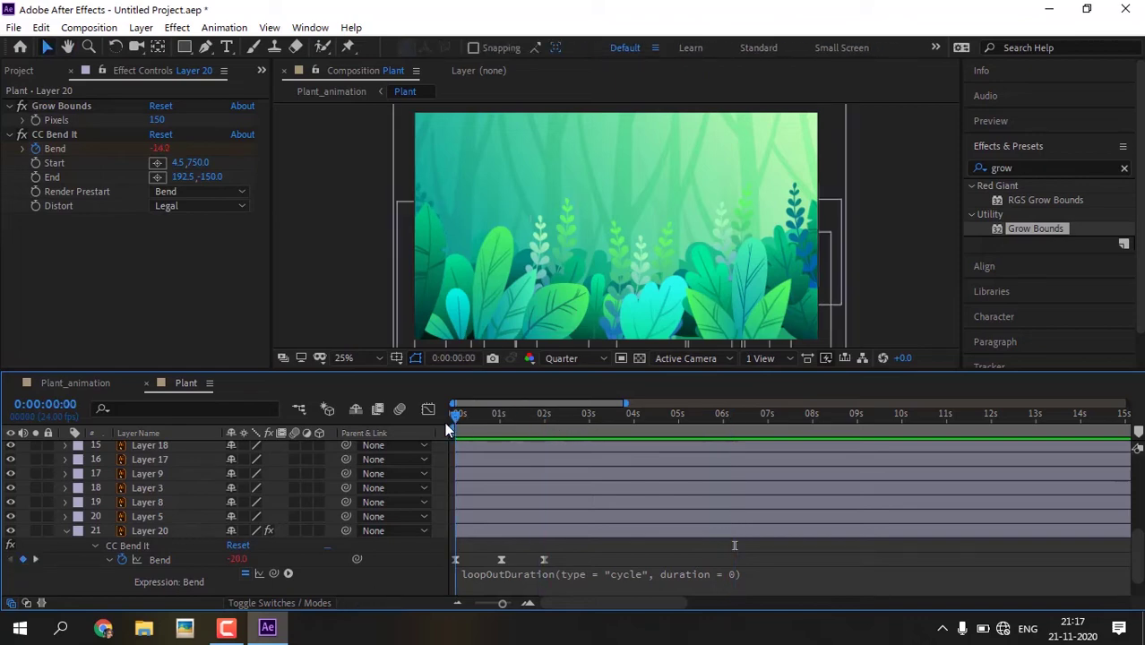
- Collapse Layer 20, select Layer 5 and move its anchor to the plant base
click(64, 530)
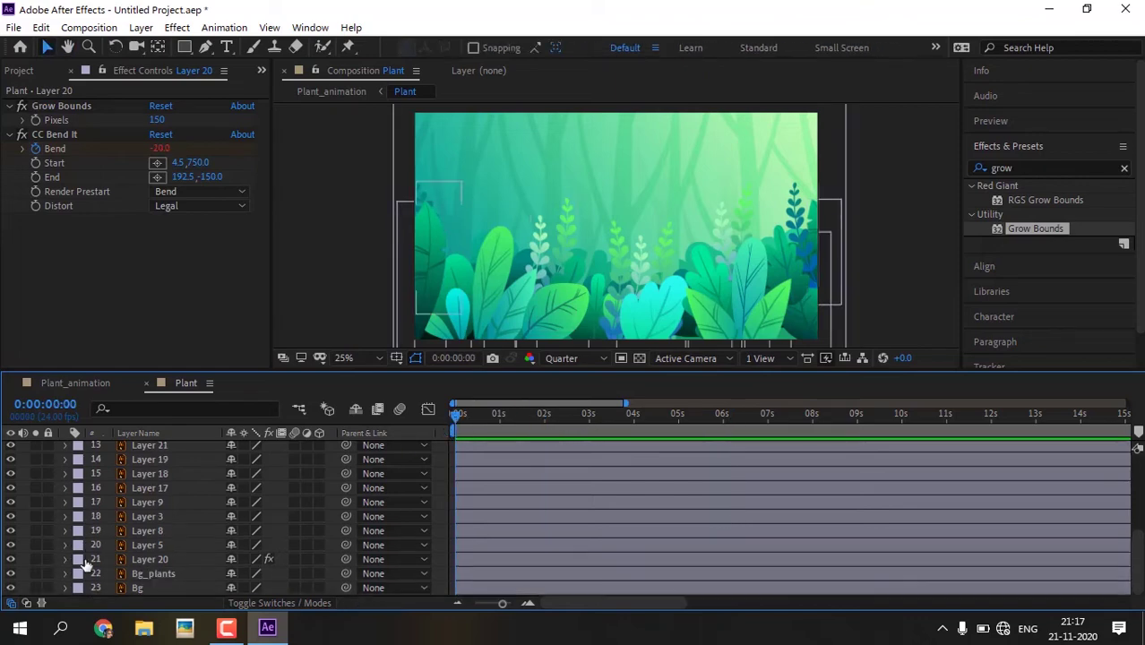
click(154, 545)
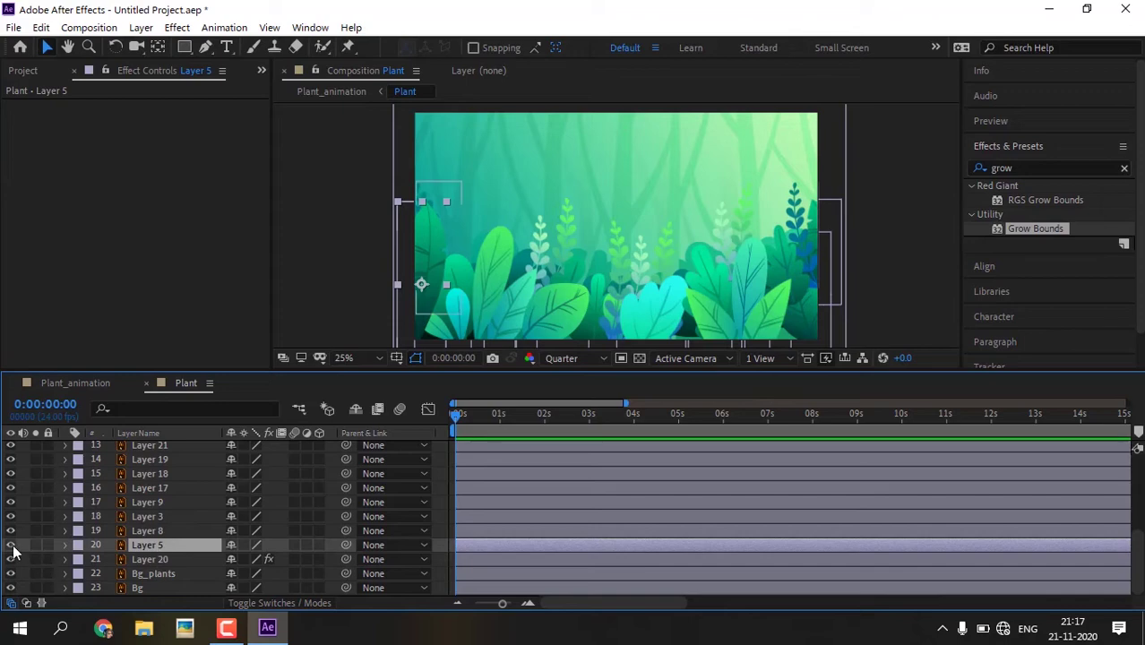
key(y)
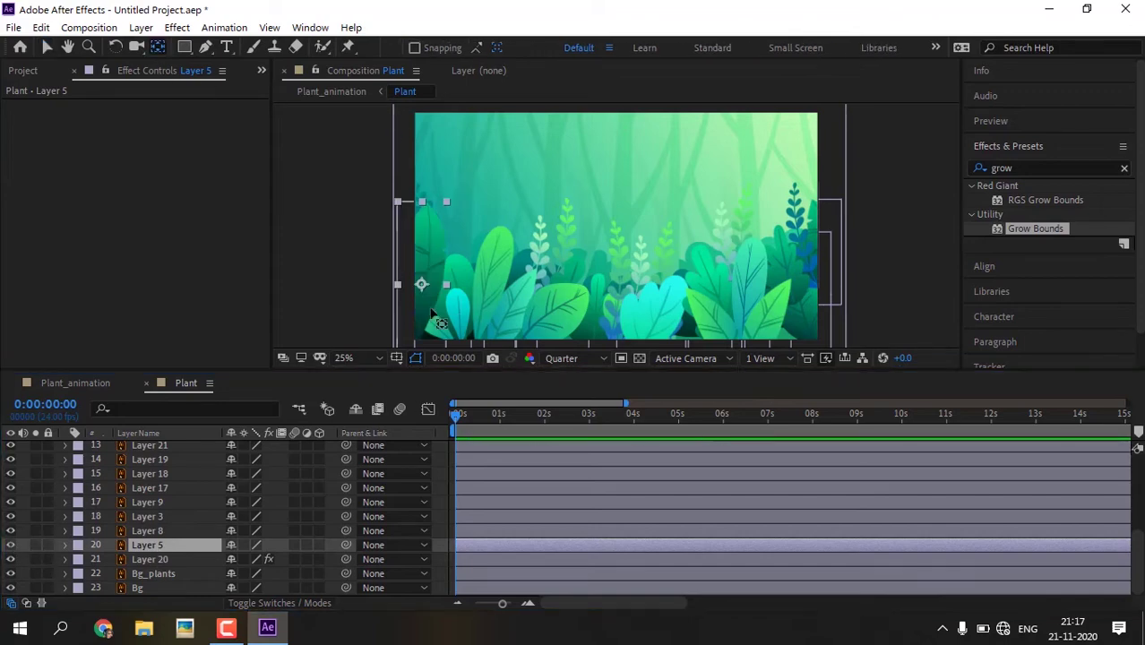
drag(421, 285, 415, 340)
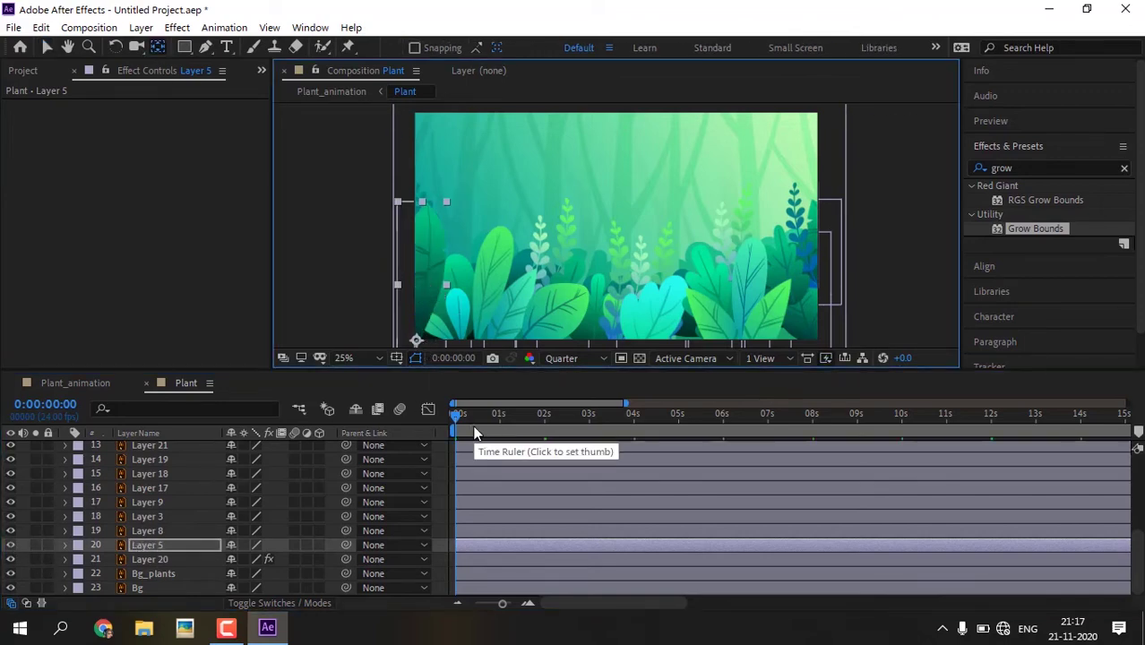
- Apply CC Bend It to Layer 5, spanning the plant, with Bend increased to 18
click(1045, 168)
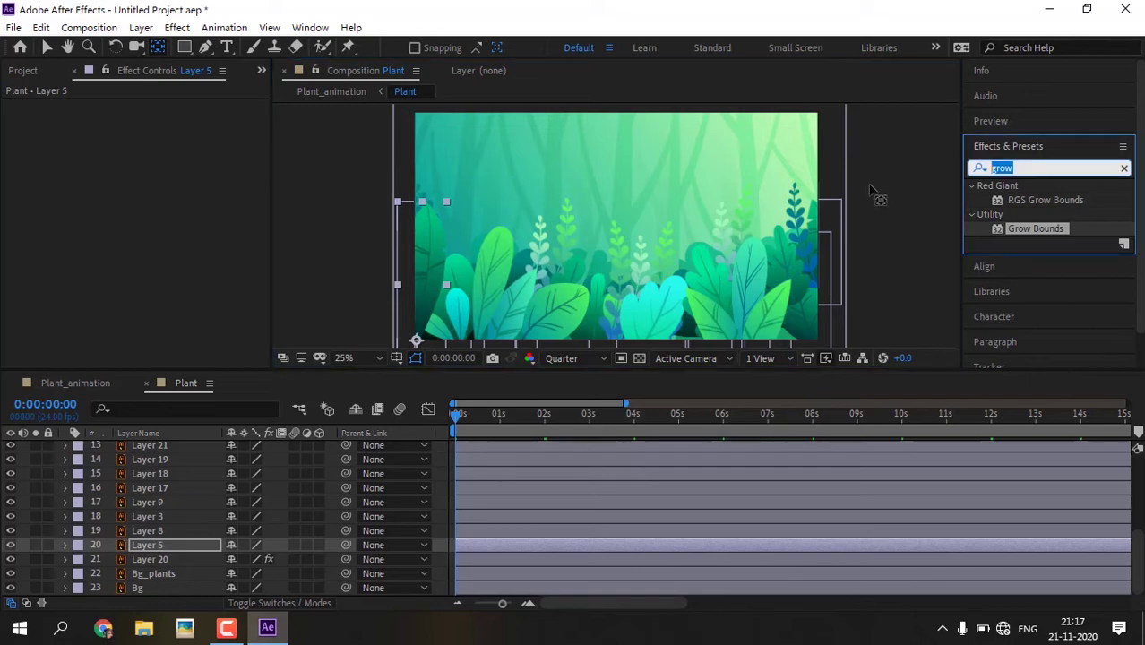
text(bend)
double_click(1029, 242)
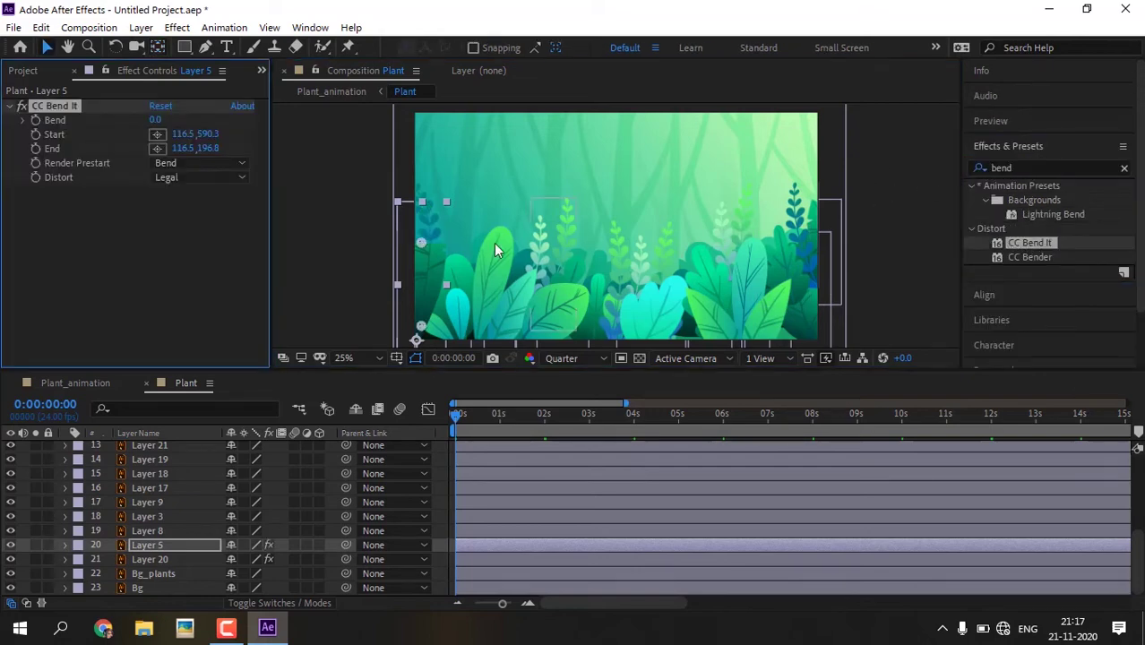
drag(425, 325, 417, 338)
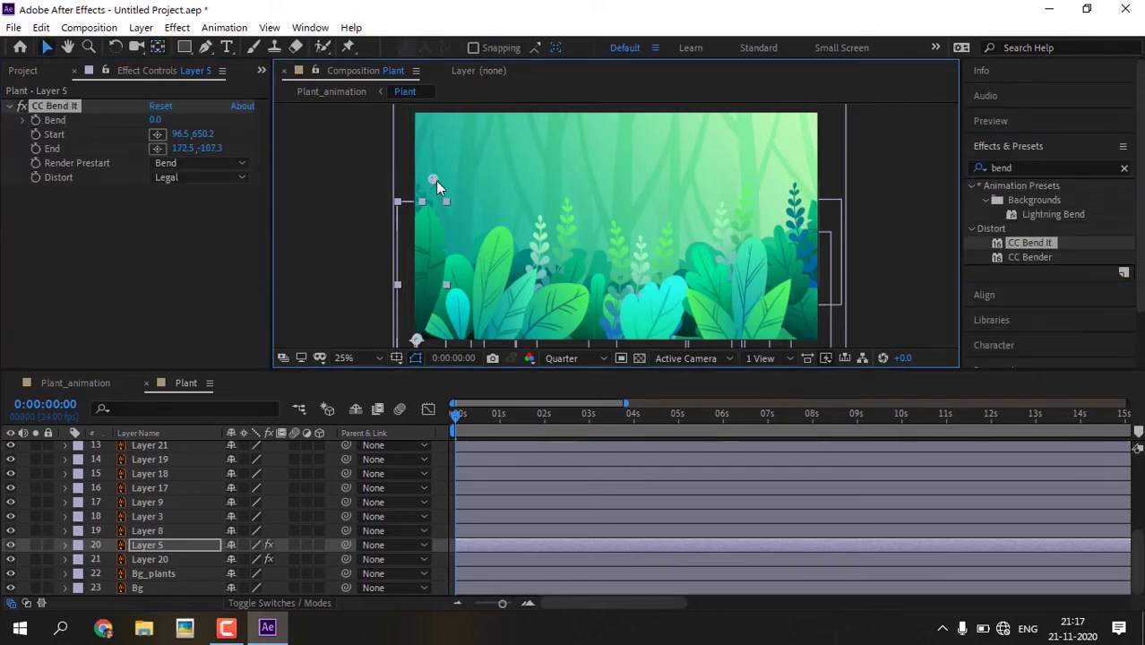
drag(434, 180, 433, 167)
drag(165, 119, 171, 118)
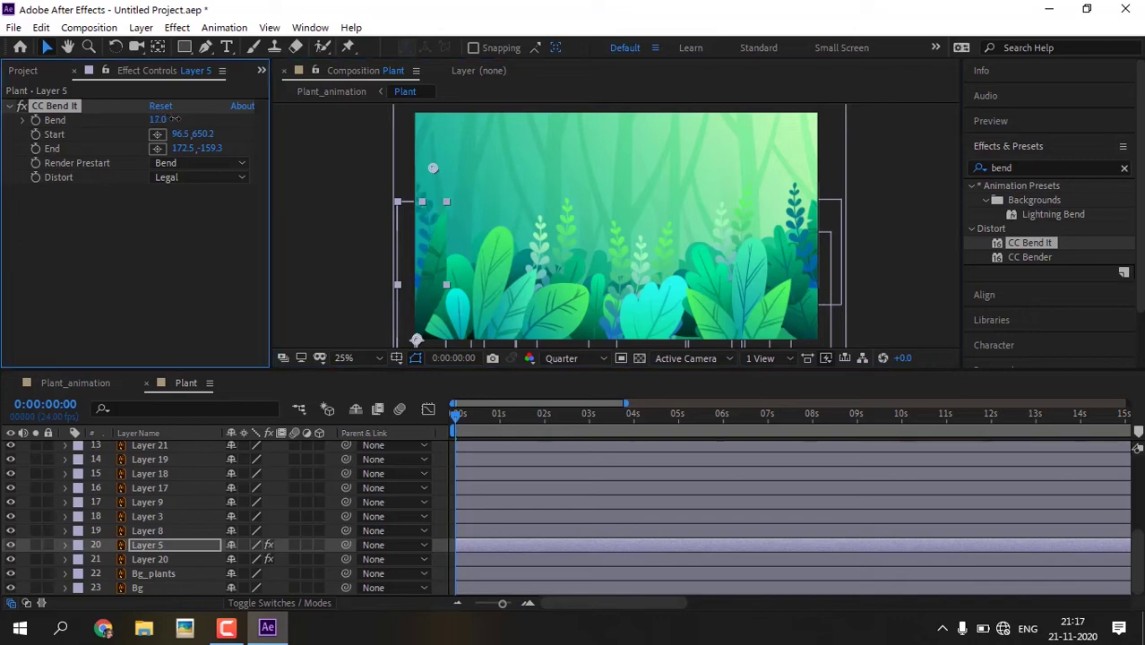
- Search 'grow' and drag Grow Bounds onto Layer 5
click(1039, 168)
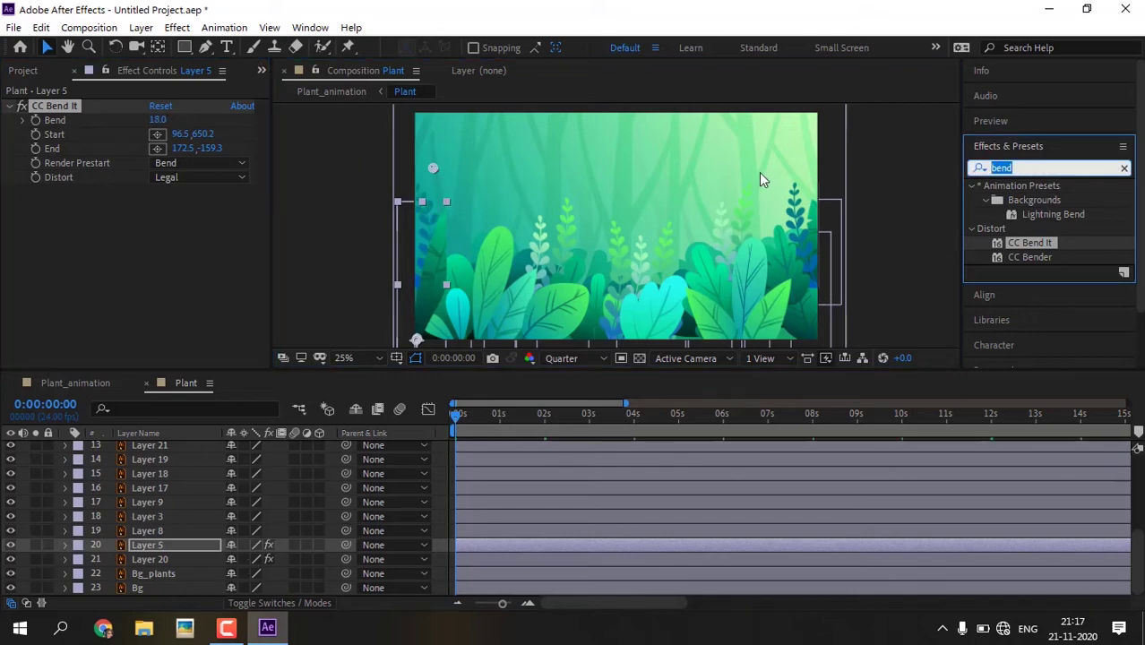
text(grow)
drag(1004, 228, 172, 236)
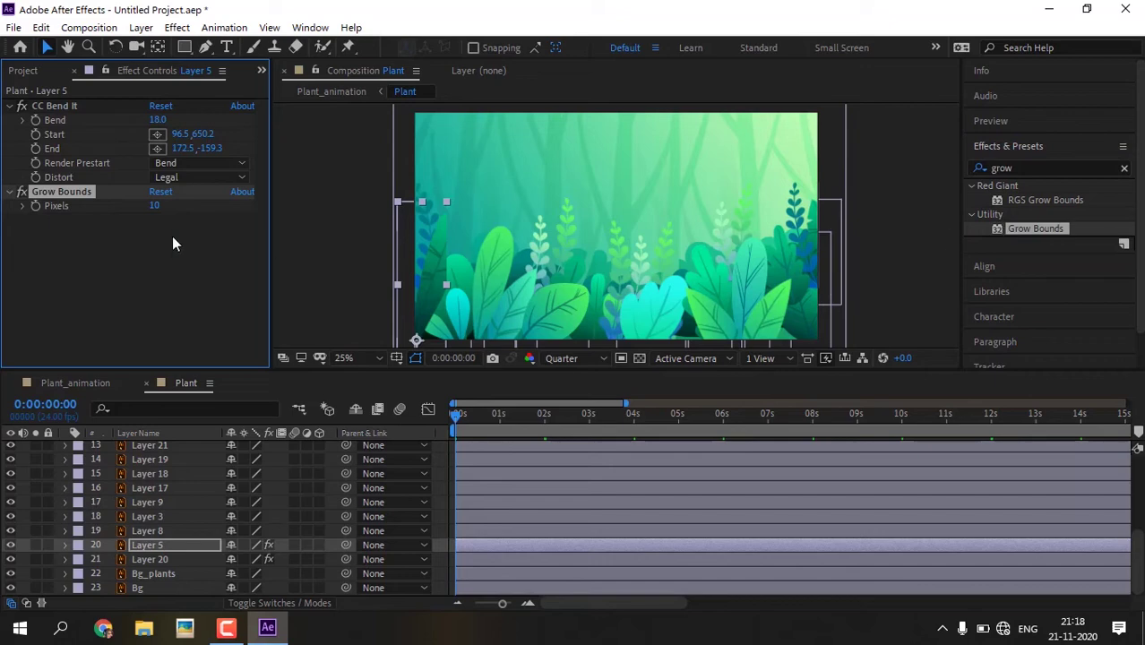
- Move Grow Bounds above CC Bend It and set Bend to 10 at 0 seconds
drag(61, 191, 70, 102)
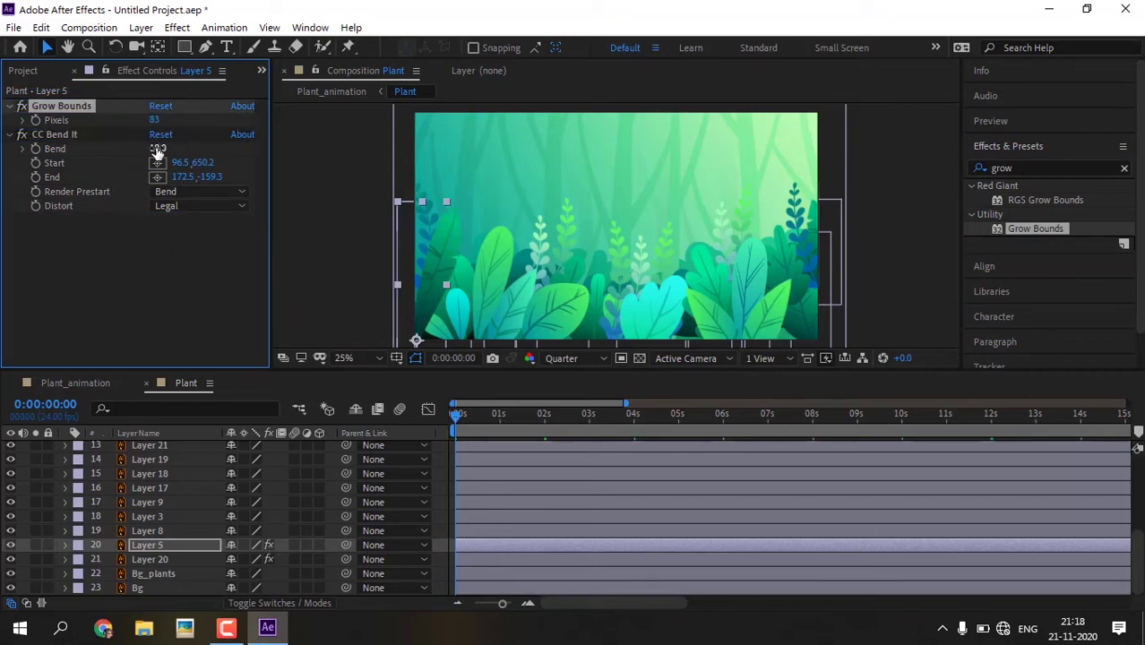
drag(157, 151, 175, 166)
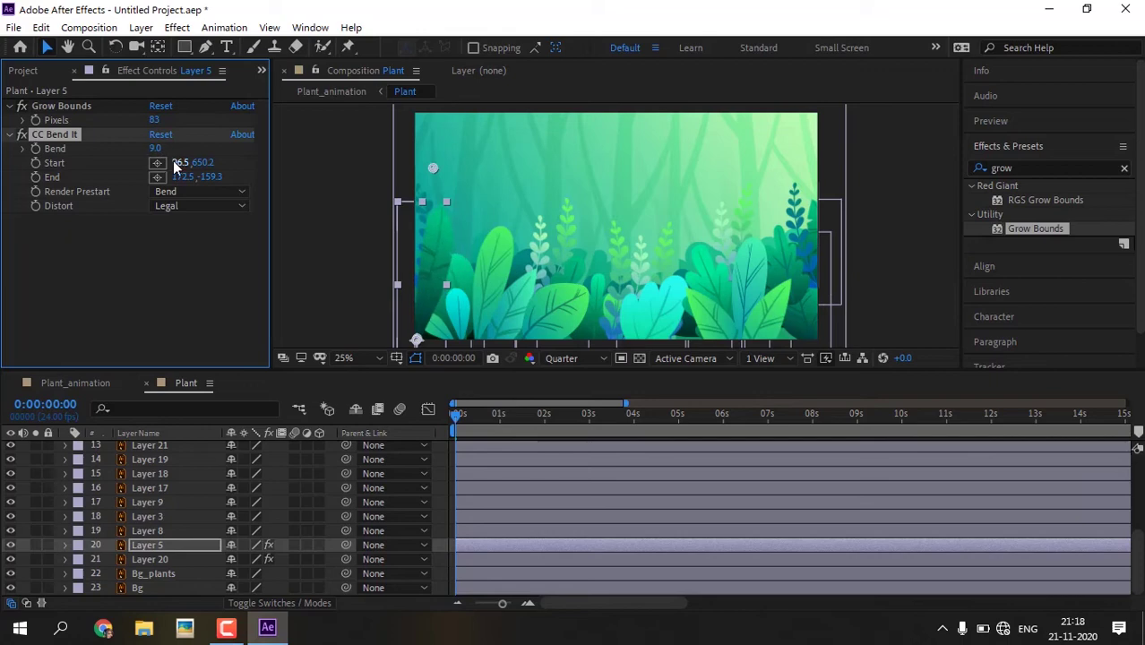
click(156, 148)
text(10)
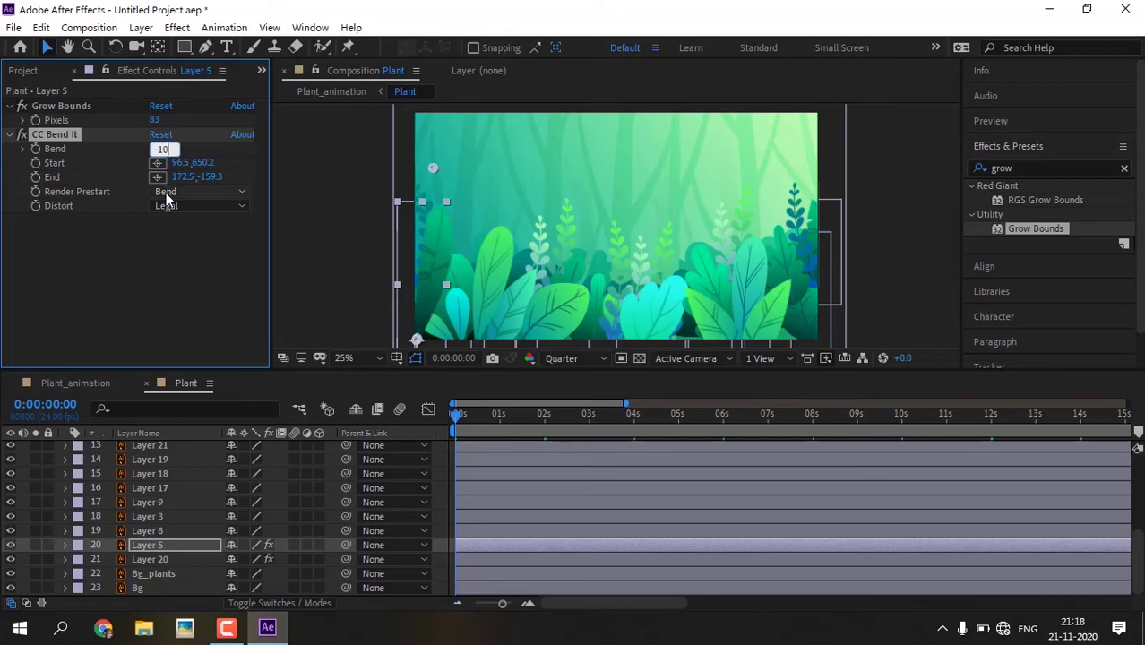
key(BackSpace)
key(BackSpace)
text(10)
key(Return)
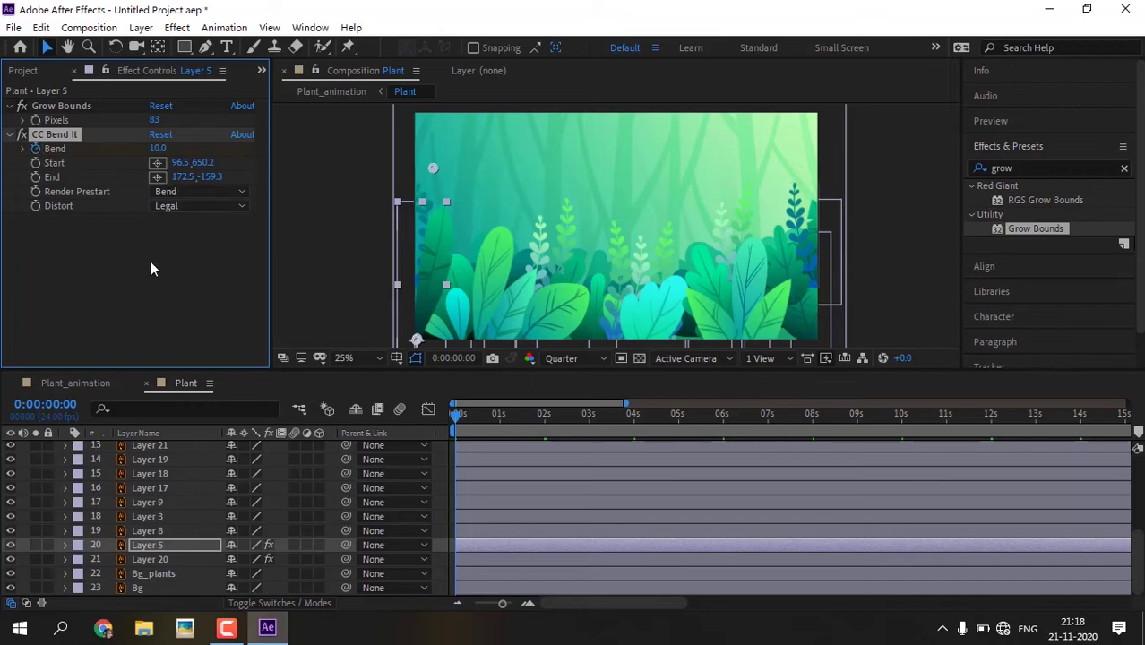
- Keyframe Bend at -10 at one second and add a third Bend key at two seconds
drag(458, 429, 500, 429)
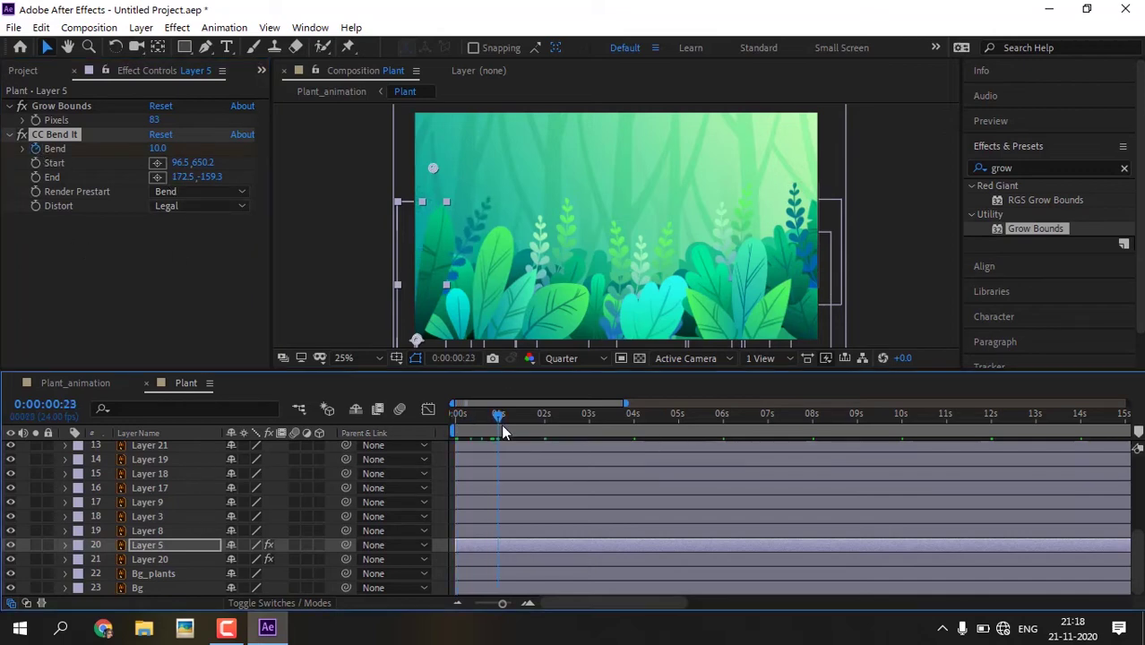
click(160, 148)
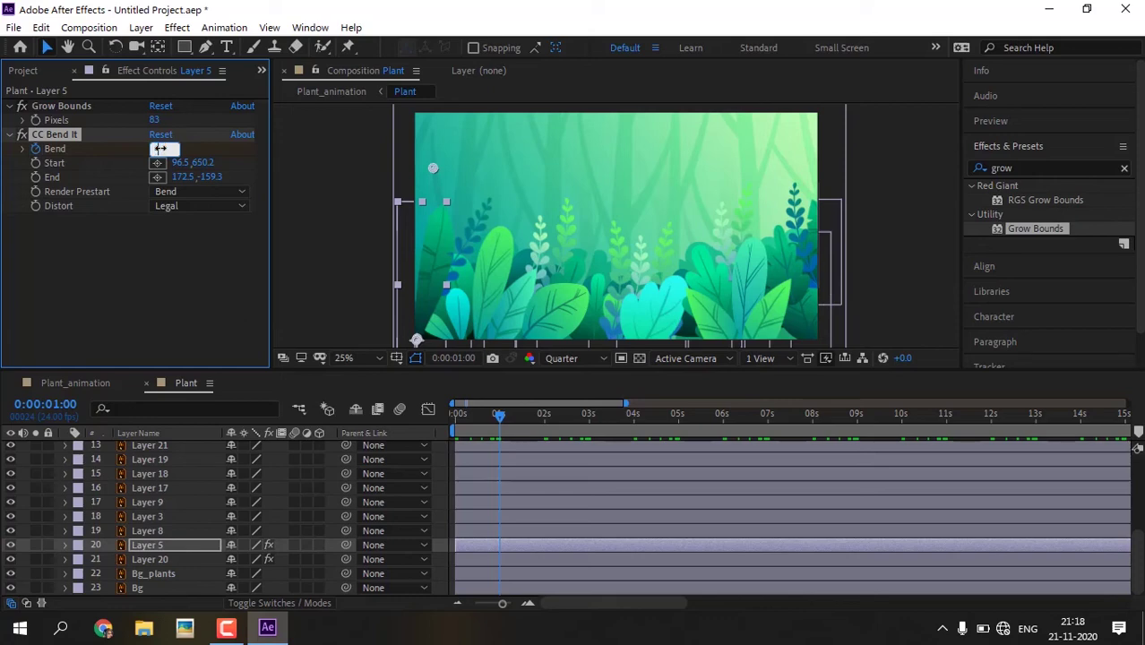
text(-10)
key(Return)
drag(502, 430, 550, 433)
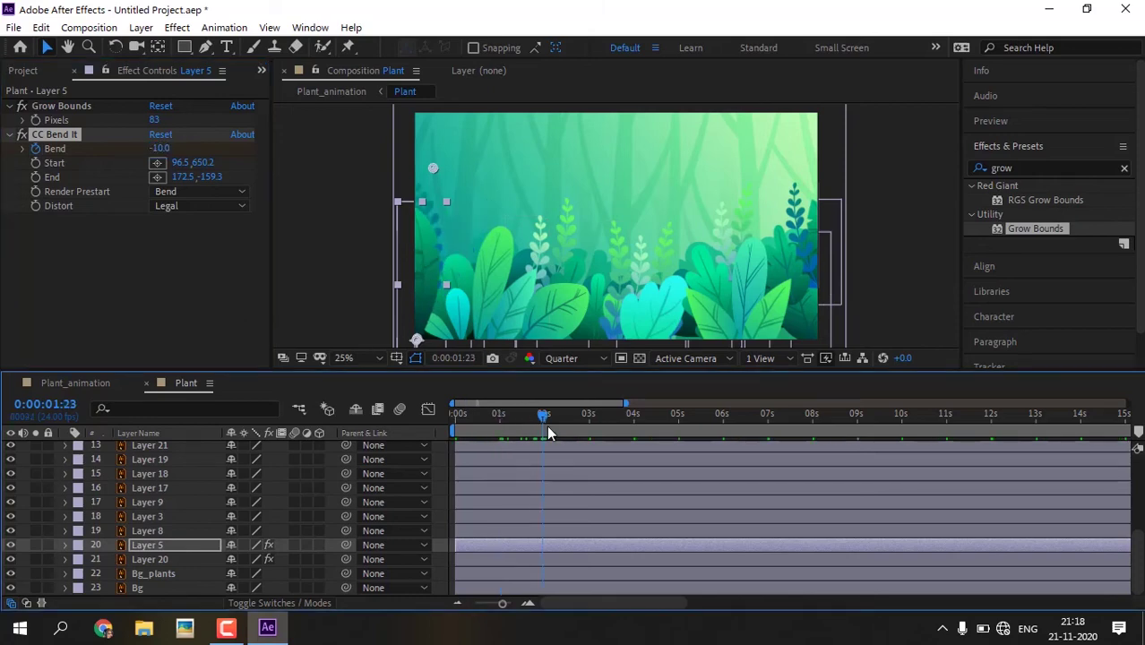
drag(159, 148, 185, 149)
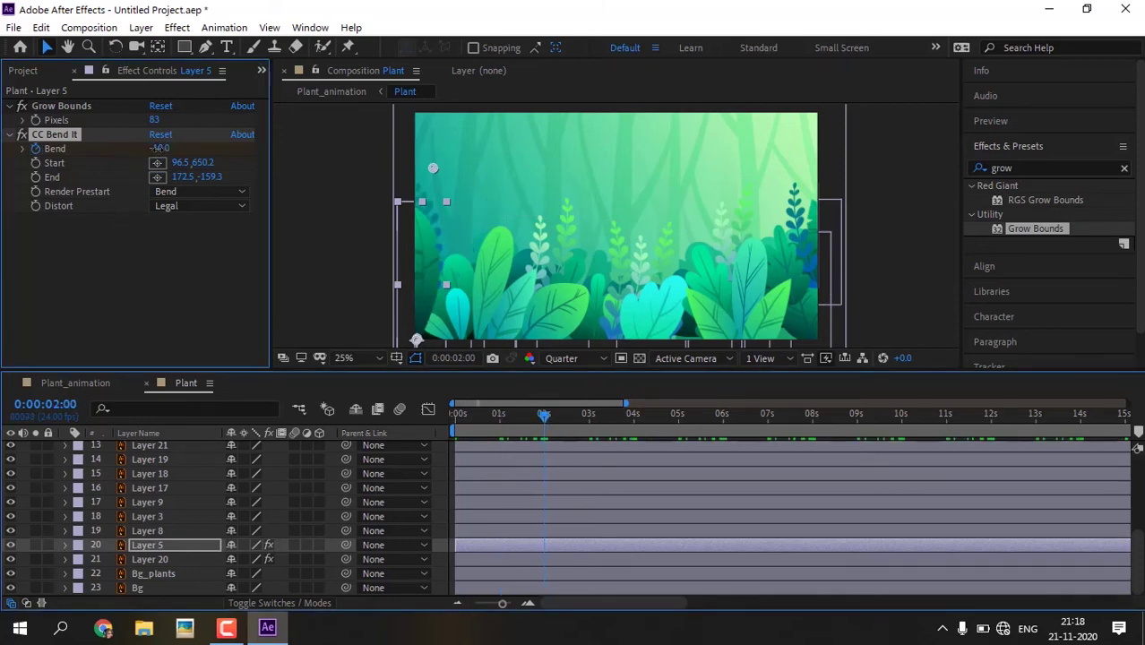
- Preview the sway, then apply Easy Ease to Layer 5's Bend keyframes
click(528, 444)
key(space)
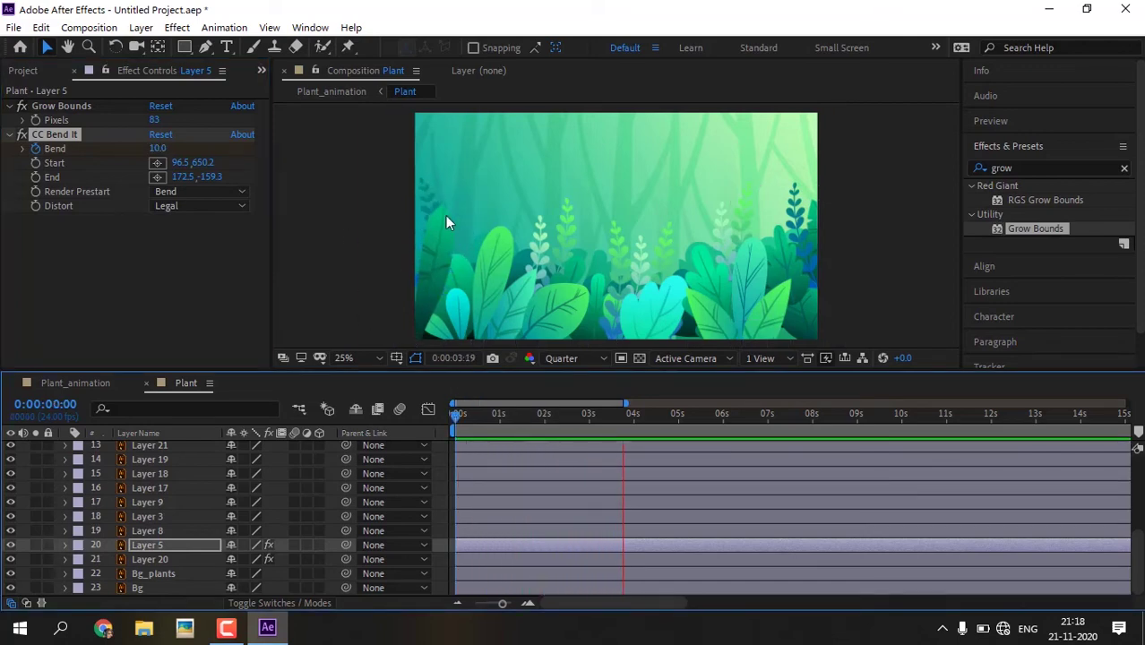
key(space)
key(u)
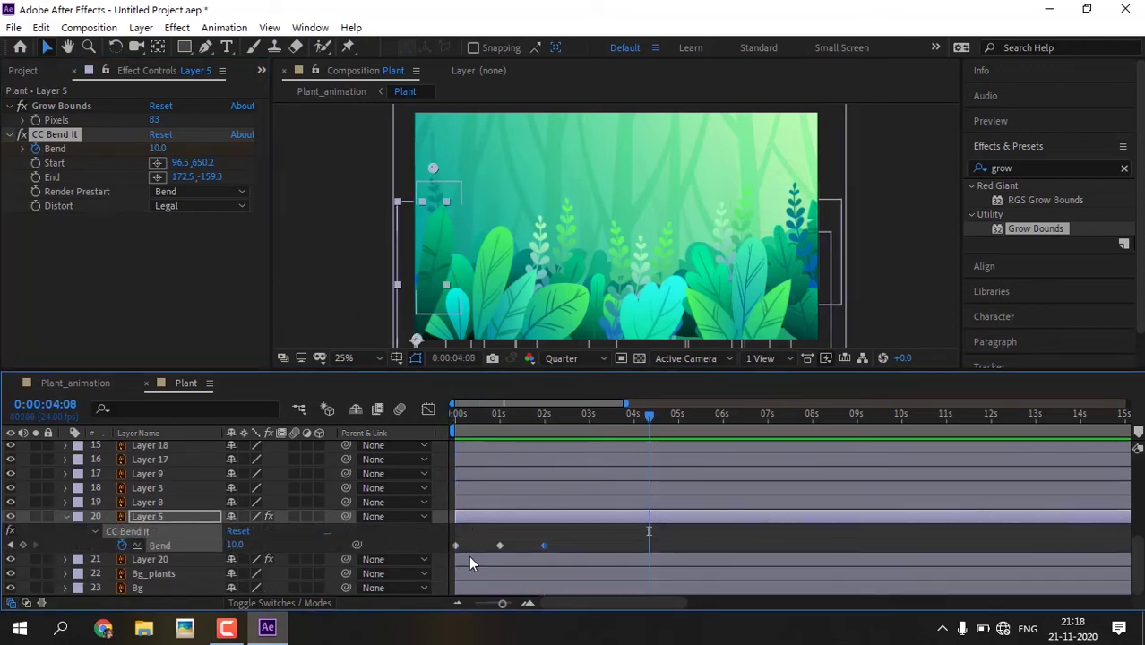
key(Home)
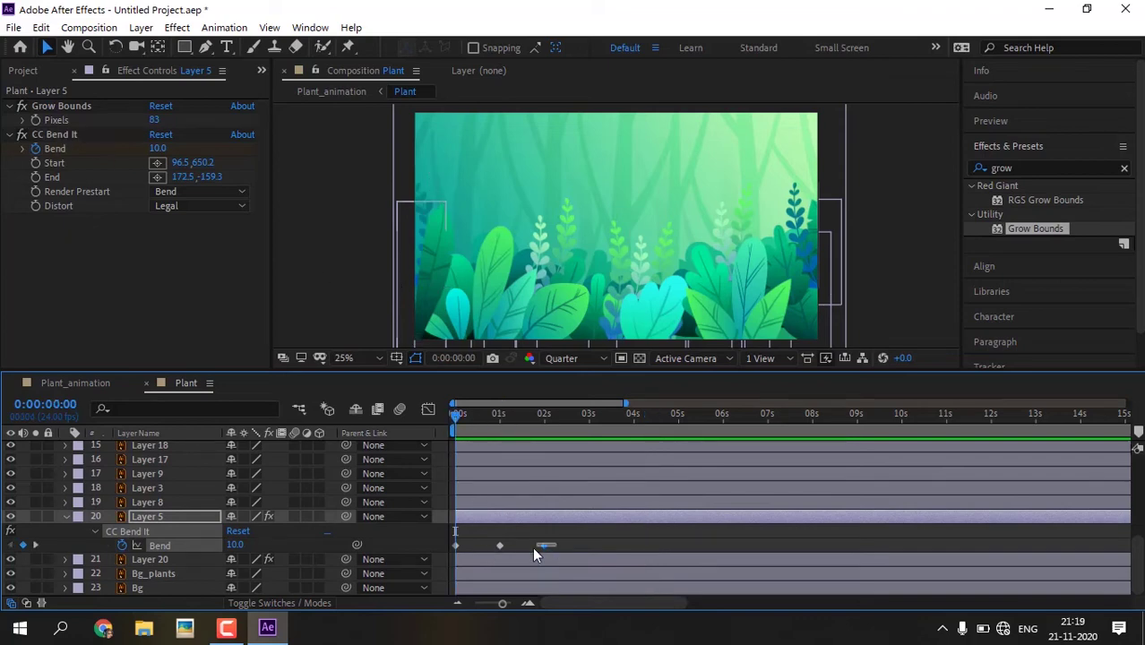
right_click(504, 546)
click(741, 425)
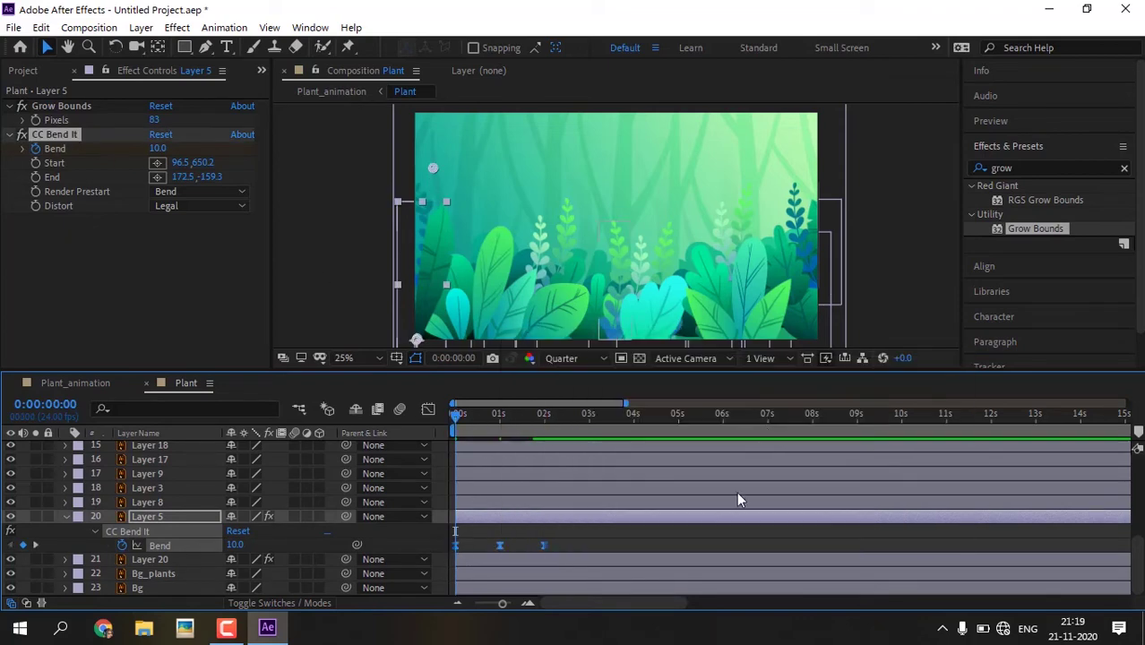
- Add a loopOutDuration expression to Layer 5's Bend, preview the loop, and collapse the layer
alt+click(123, 545)
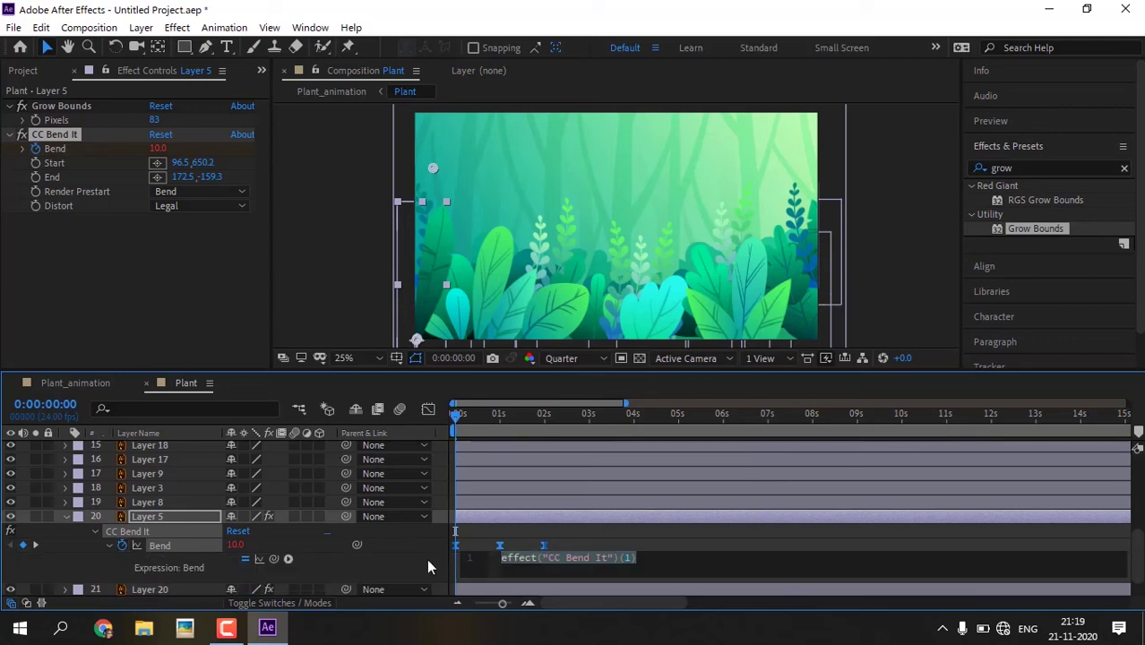
click(288, 559)
mouse_move(343, 473)
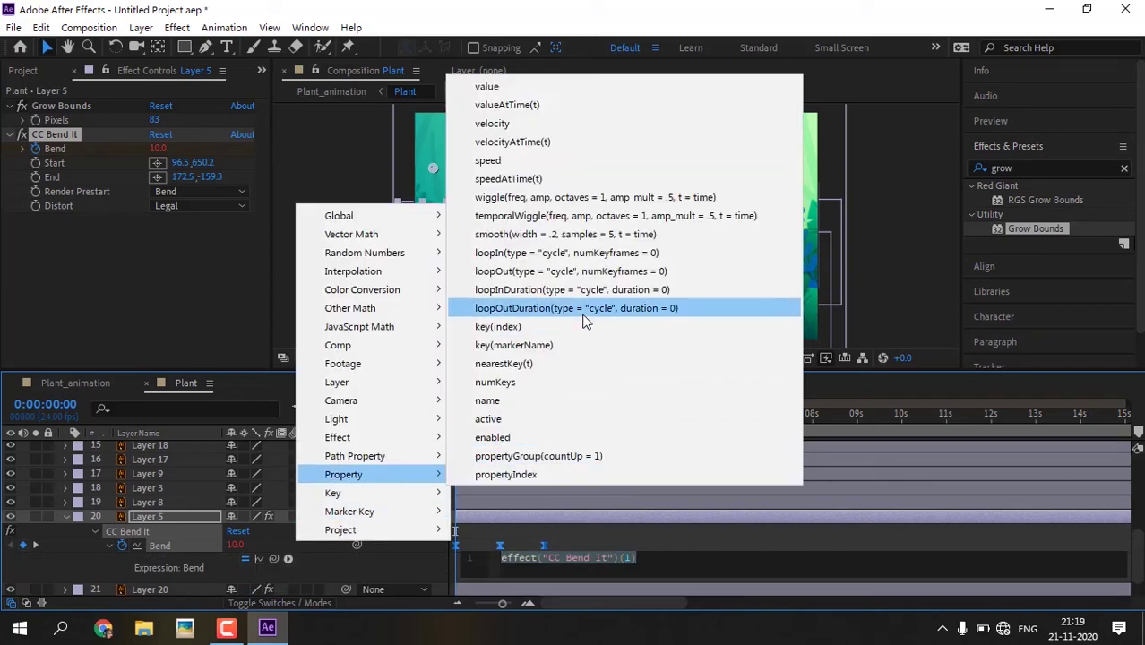
click(596, 315)
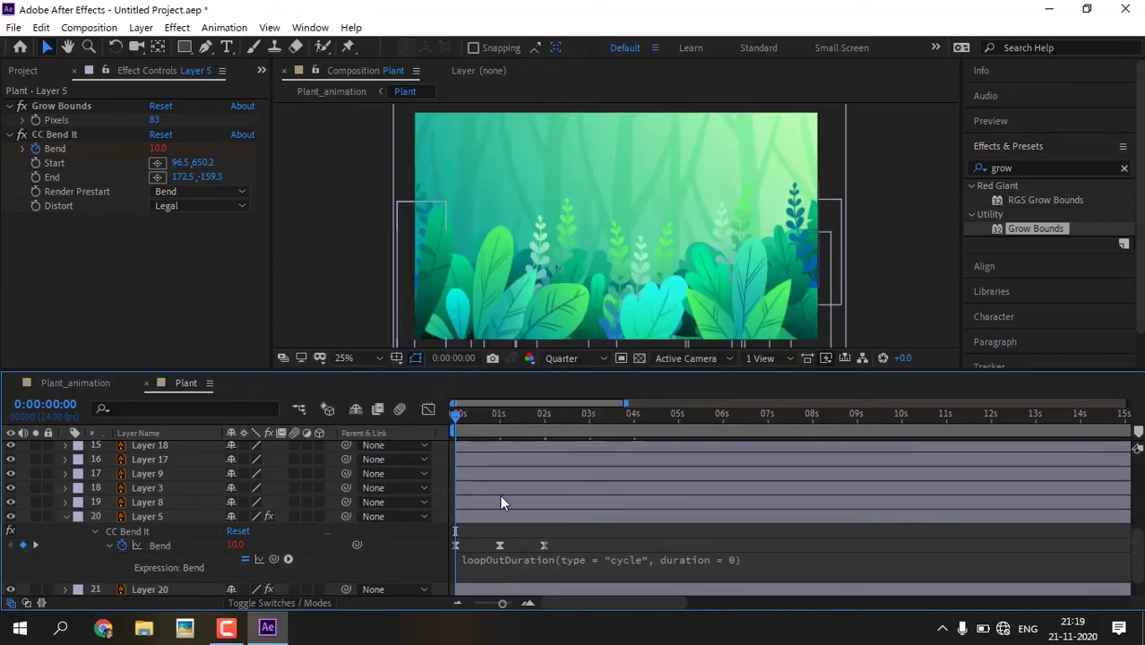
key(space)
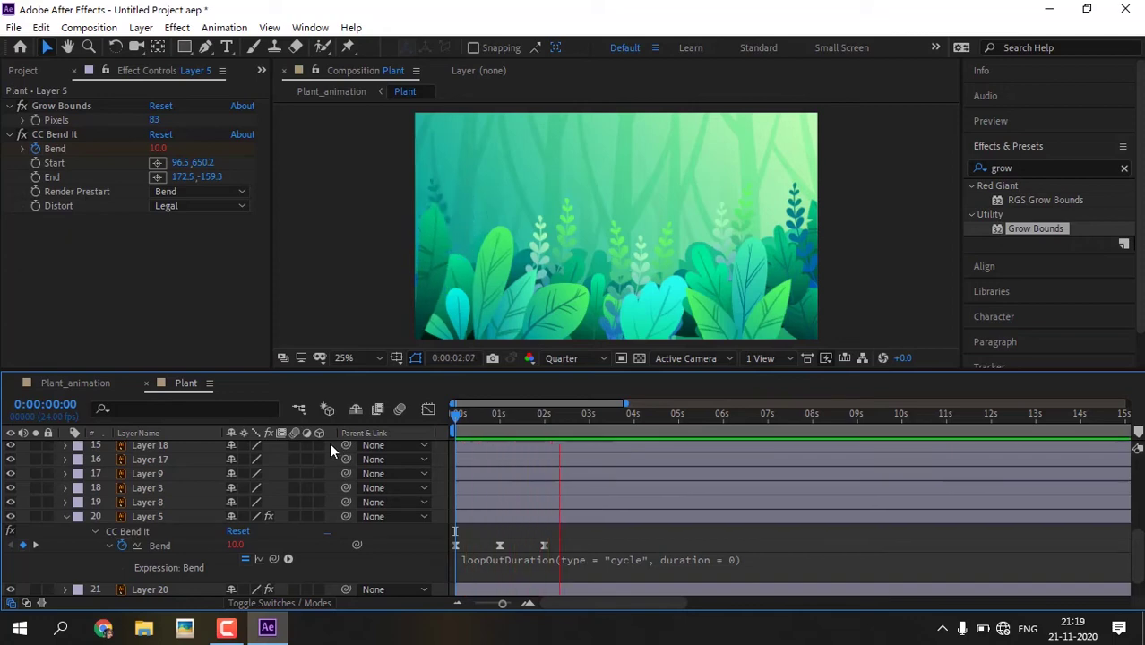
key(space)
click(66, 516)
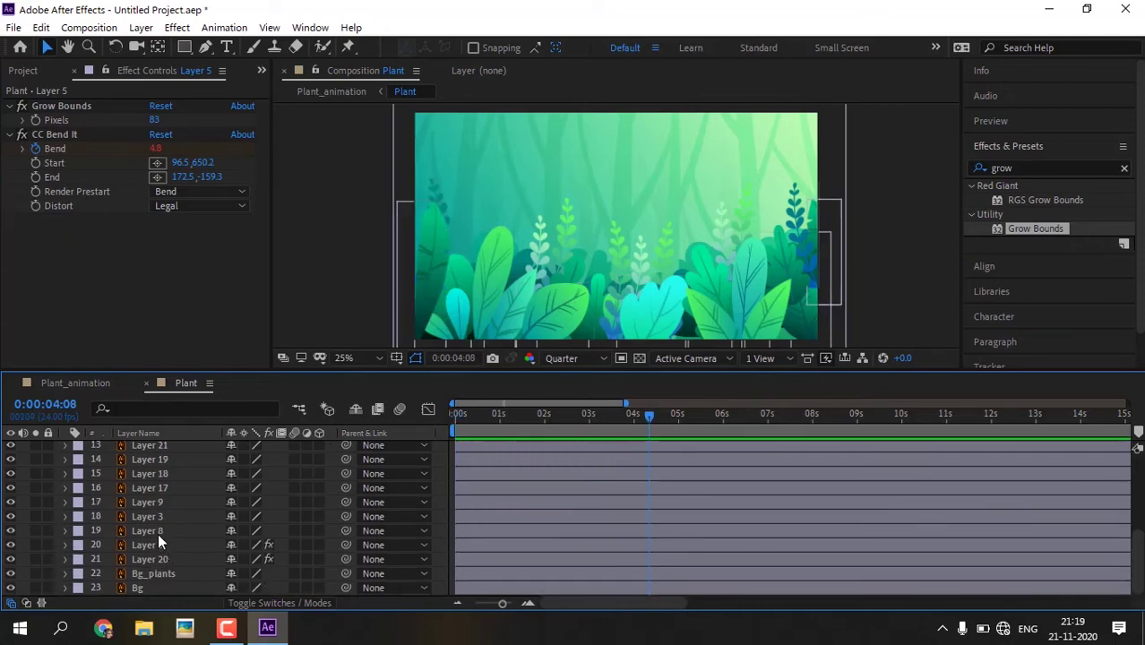
- Select Layer 8 and move its anchor point down to the plant's base
click(158, 531)
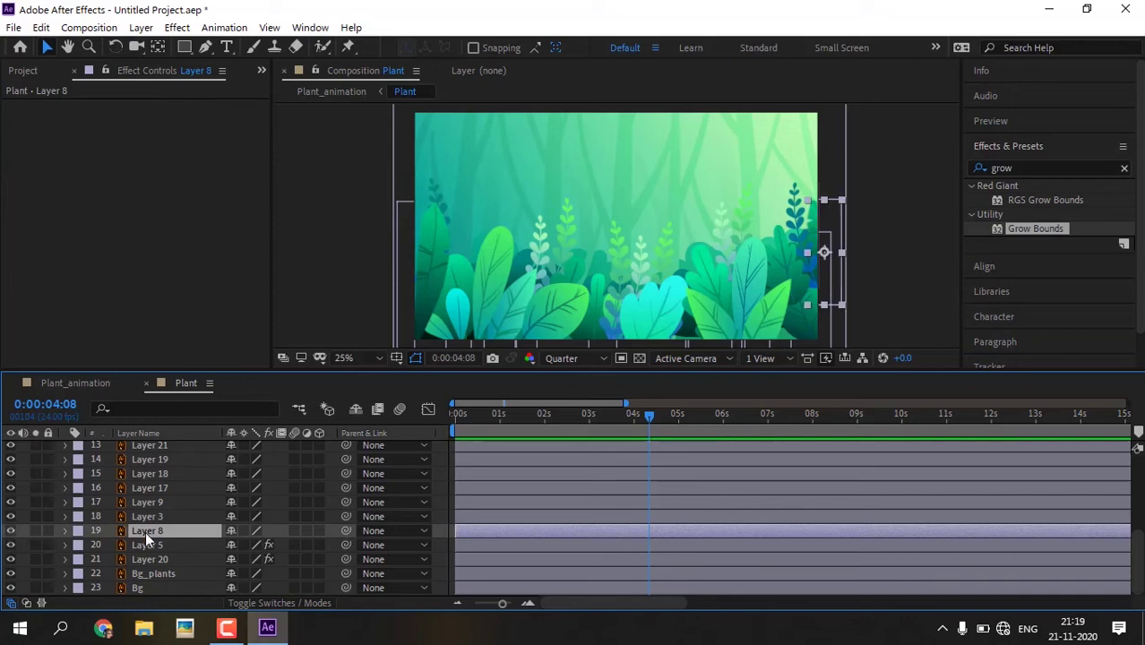
click(458, 421)
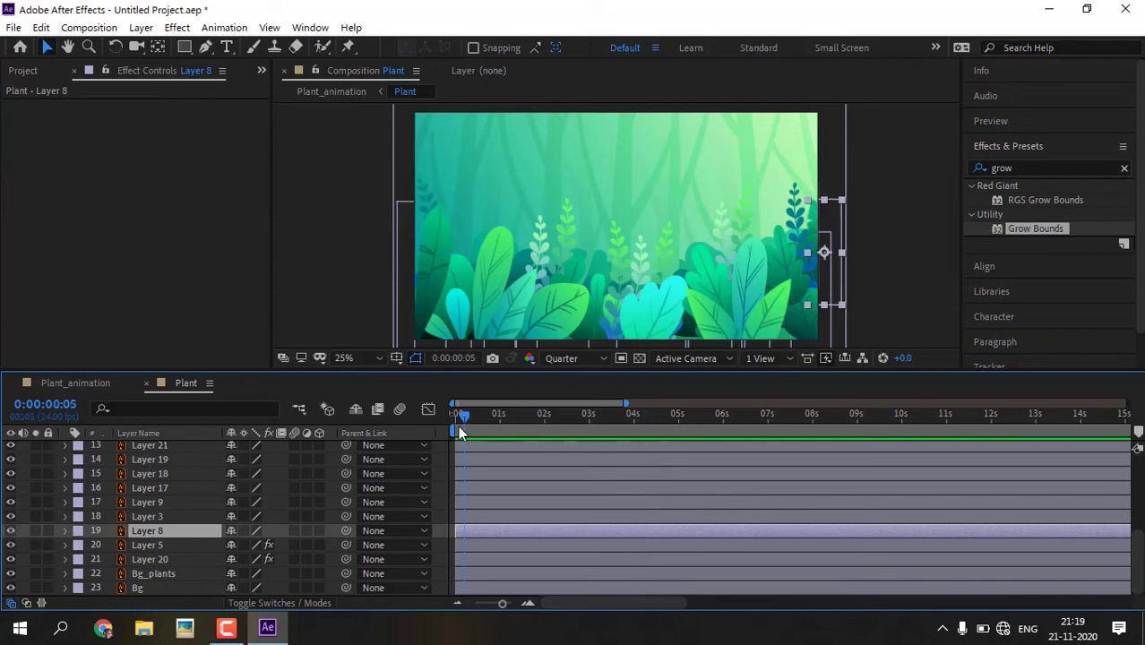
click(157, 47)
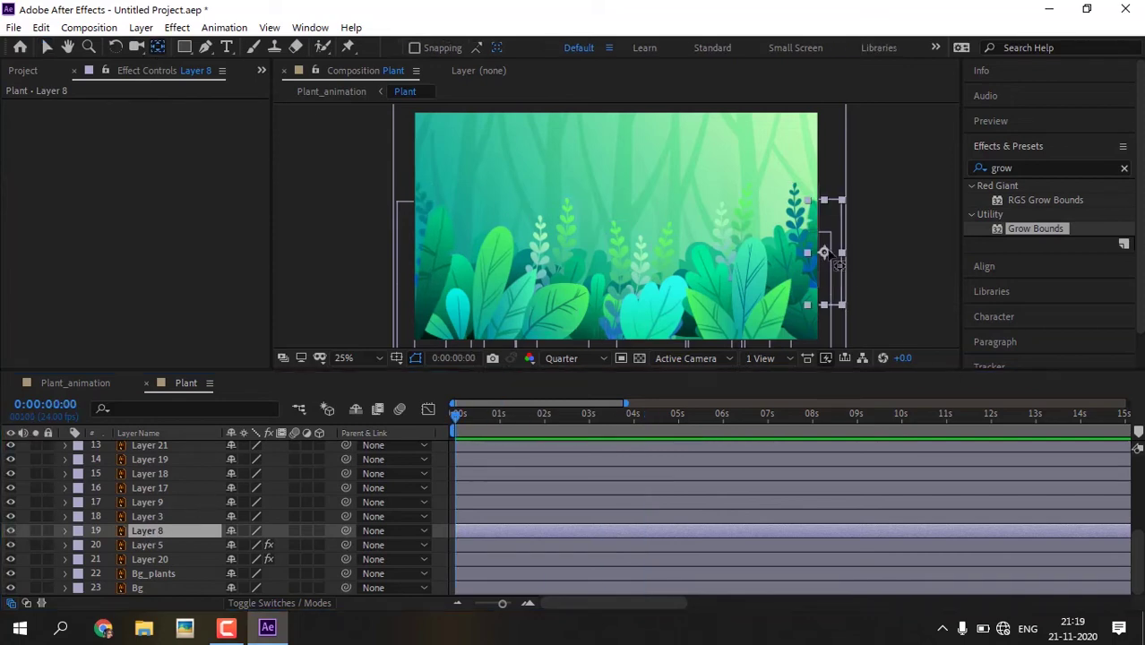
drag(824, 253, 826, 300)
- Apply CC Bend It to Layer 8 and drag its Start point down to the base
double_click(1001, 168)
text(cc be)
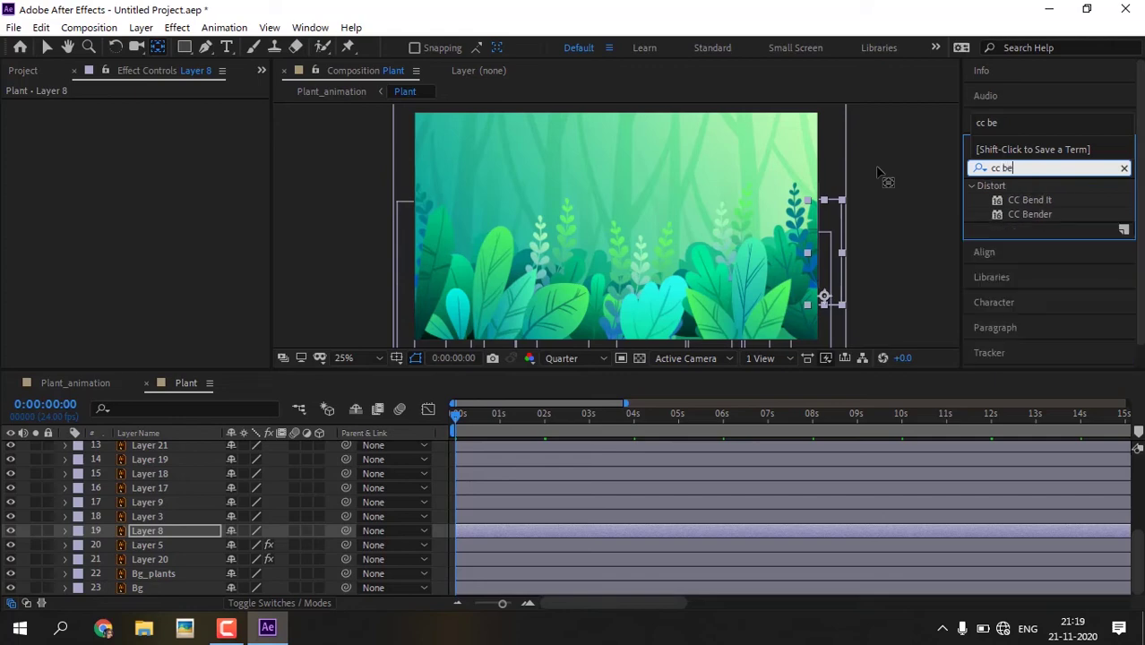
mouse_move(1028, 200)
mouse_down()
mouse_move(775, 246)
mouse_move(814, 185)
mouse_up()
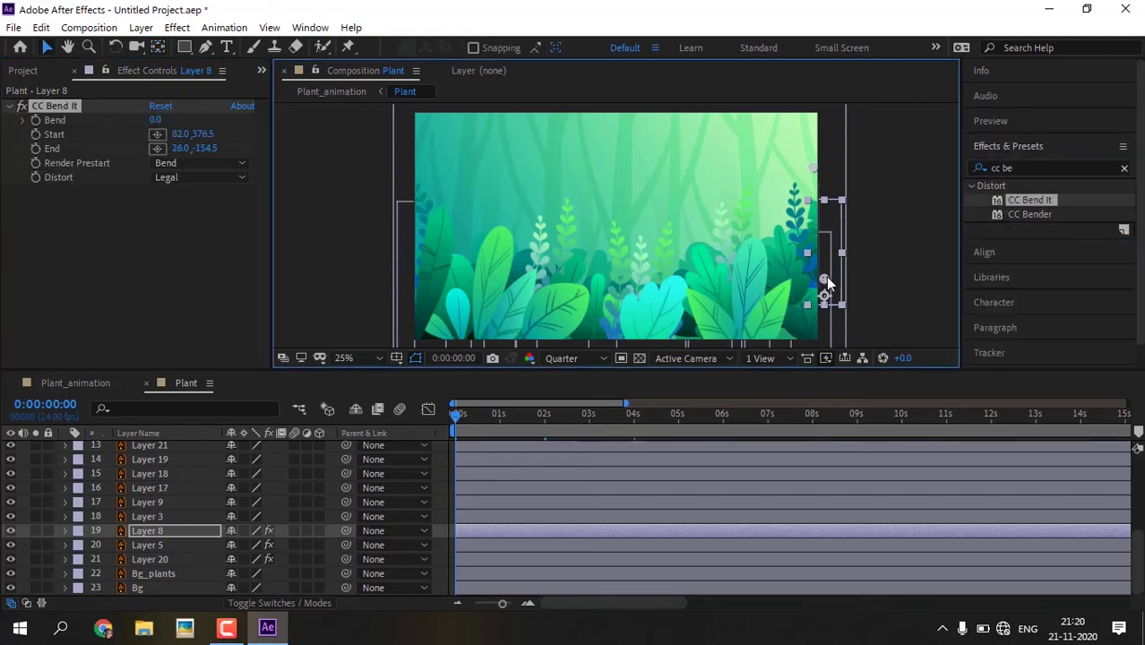
drag(824, 281, 824, 297)
- Apply Grow Bounds to Layer 8 and place it above CC Bend It
double_click(1001, 167)
text(grow)
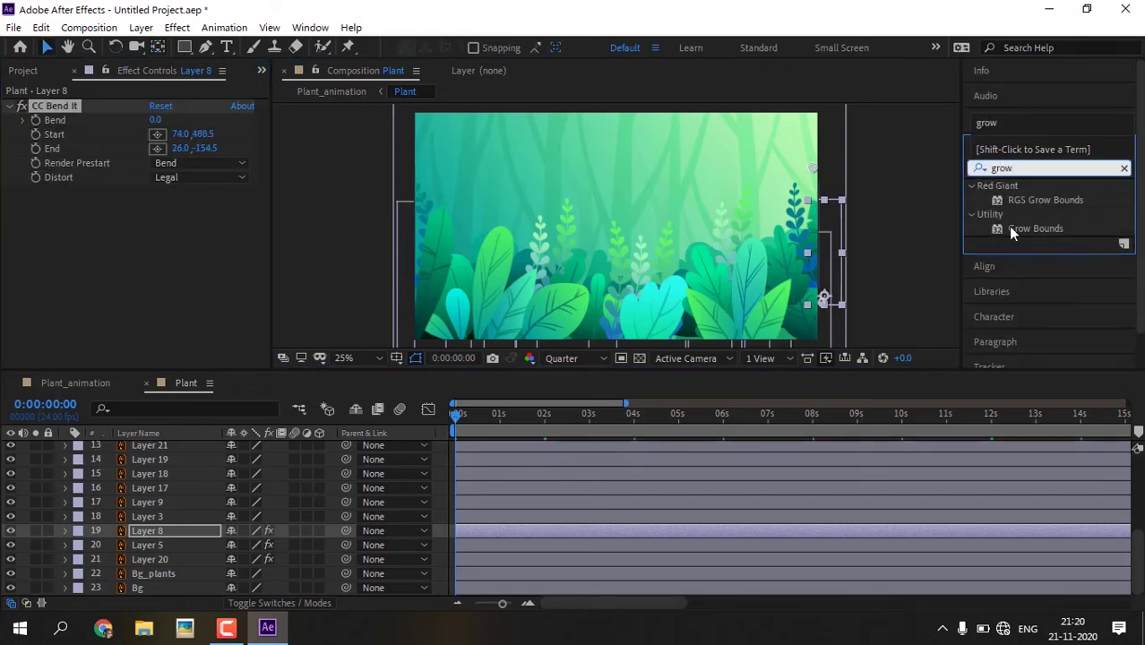
mouse_move(1010, 229)
mouse_down()
mouse_move(30, 224)
mouse_move(45, 106)
mouse_up()
mouse_move(157, 148)
mouse_down()
mouse_move(145, 148)
mouse_move(167, 146)
mouse_up()
- Set Layer 8's starting Bend value to 5 and Grow Bounds Pixels to 50
click(160, 149)
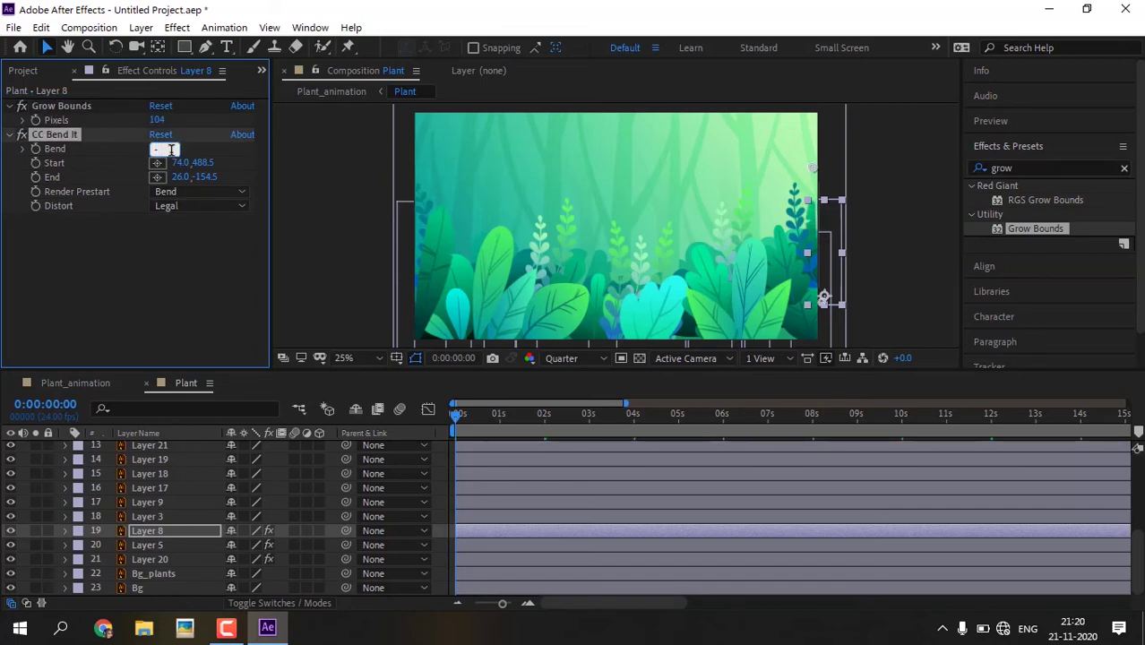
text(5)
key(Return)
click(156, 119)
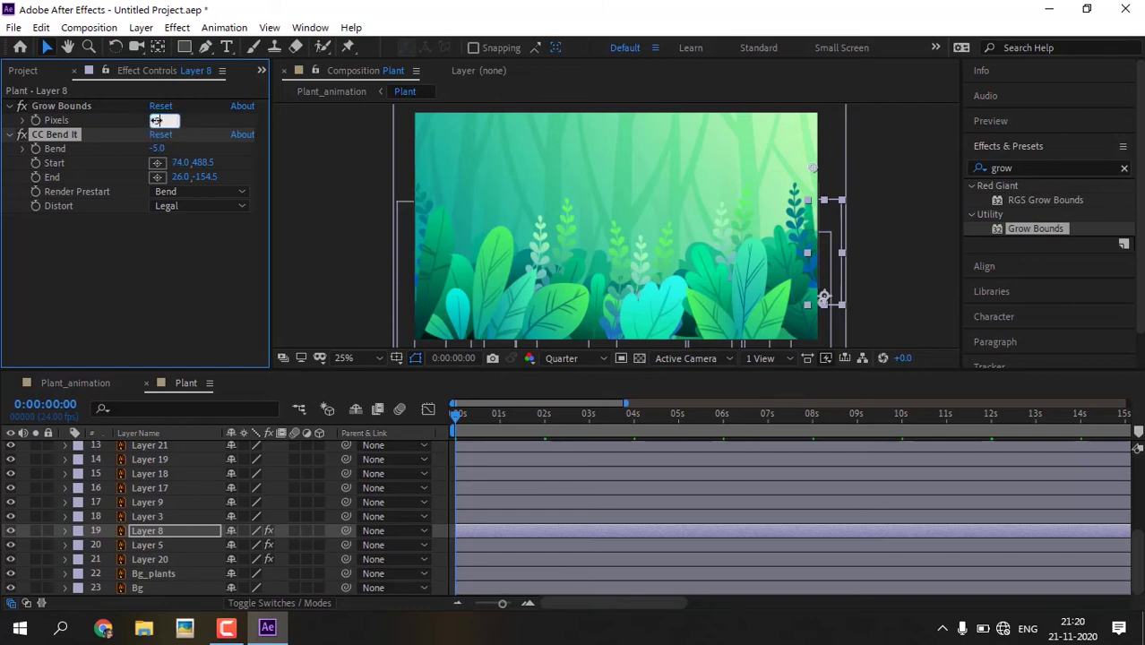
text(50)
click(53, 134)
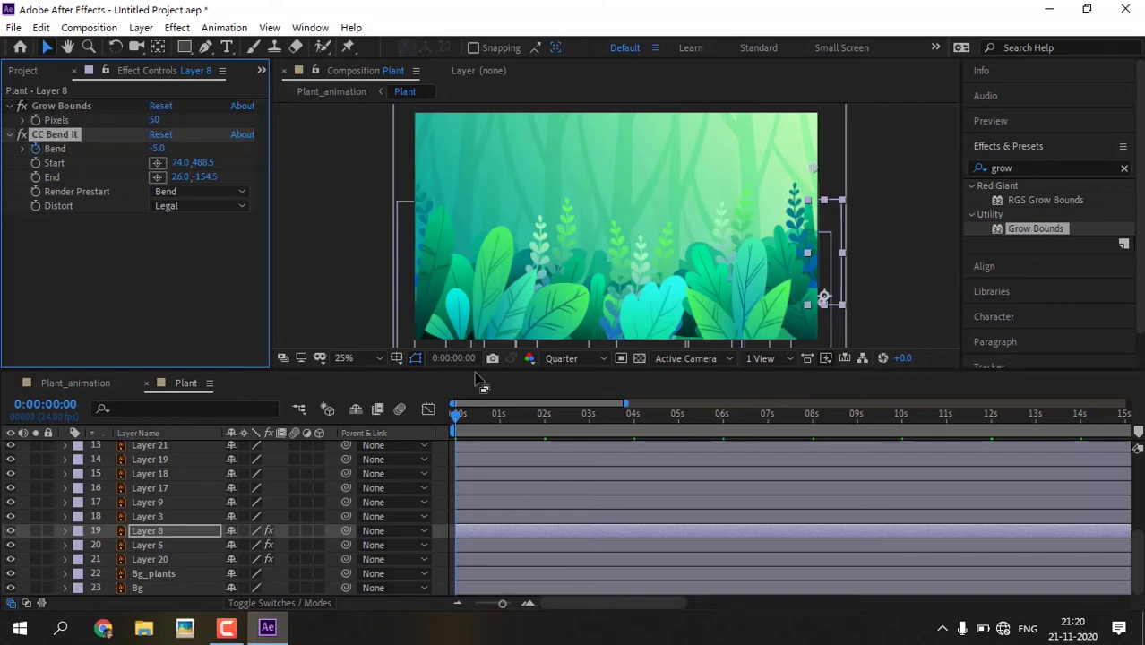
- Add Bend keyframes at one and two seconds, with -5 at two seconds
drag(458, 415, 499, 415)
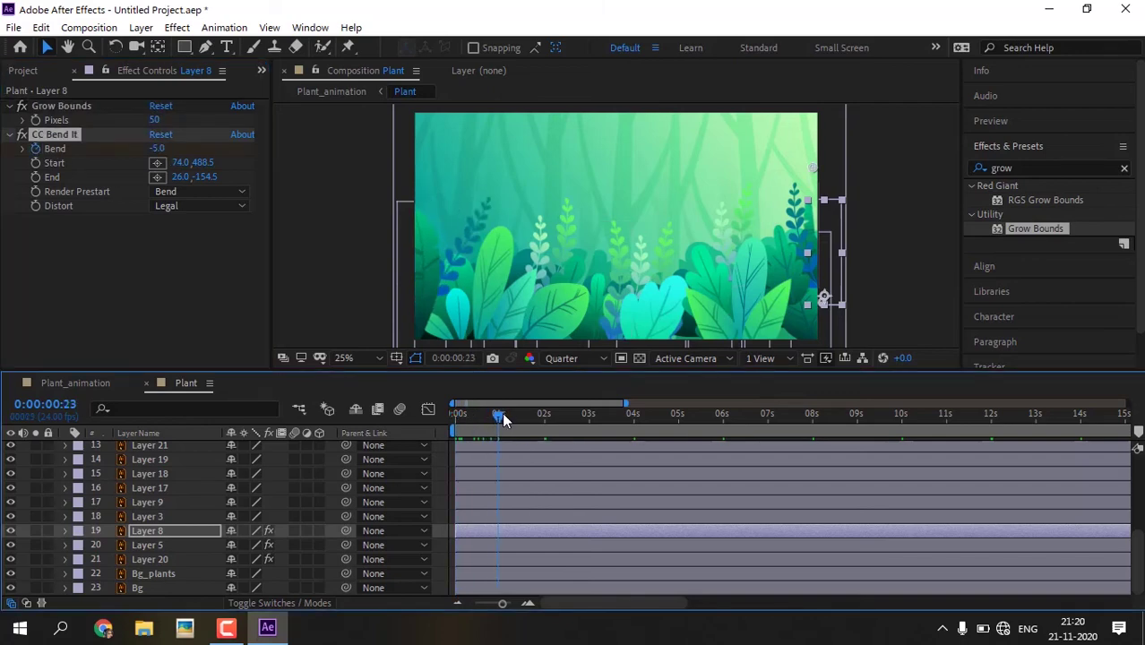
click(156, 149)
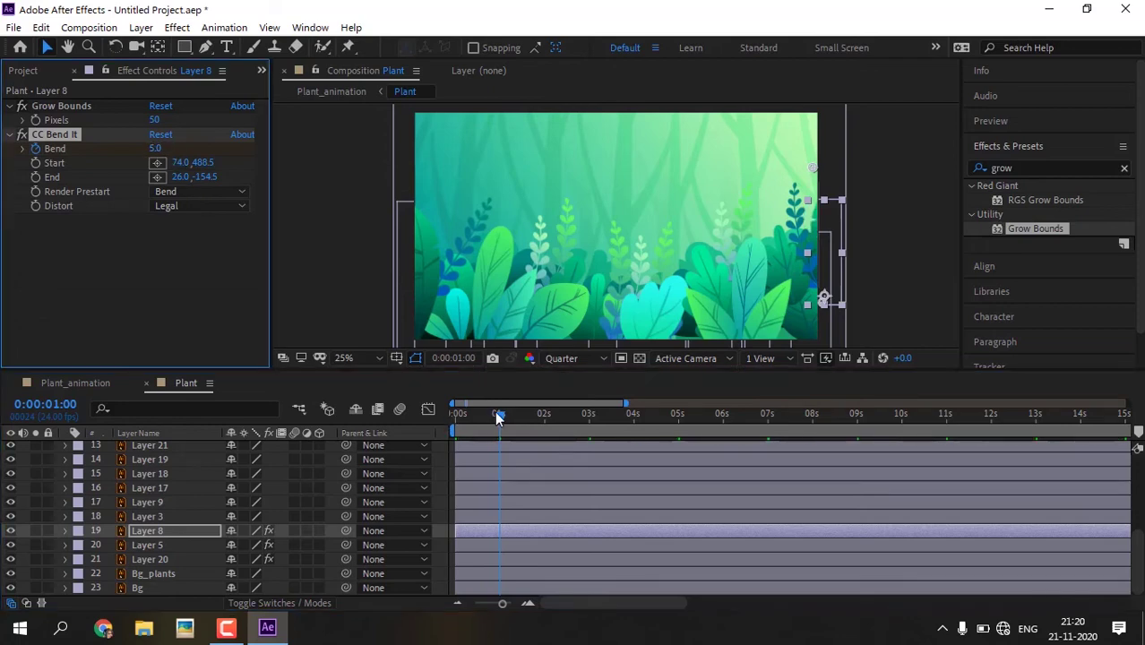
click(541, 427)
click(156, 148)
text(-5)
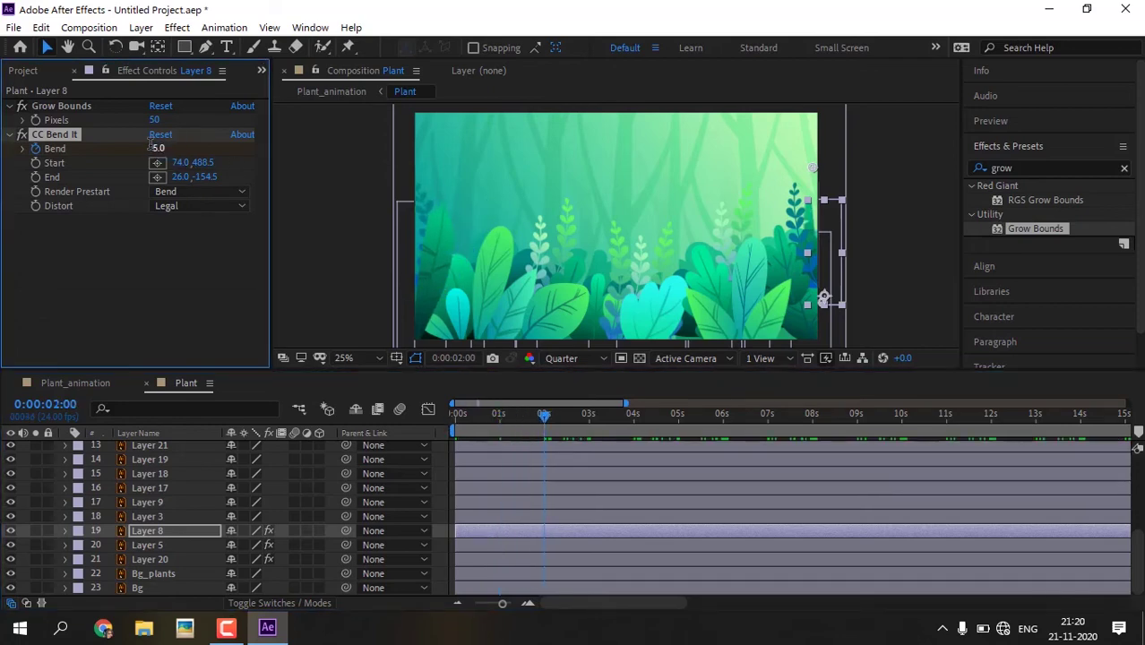
click(376, 430)
- Preview the bend and apply Easy Ease to Layer 8's Bend keyframes
key(Home)
key(space)
click(462, 531)
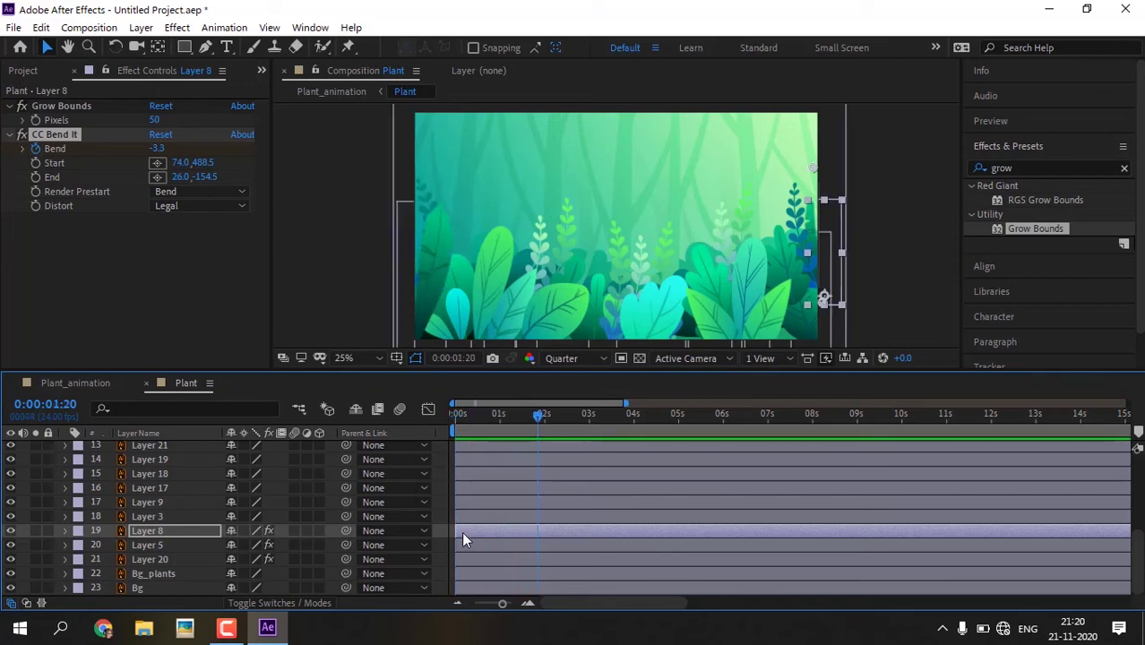
key(u)
right_click(456, 559)
click(697, 439)
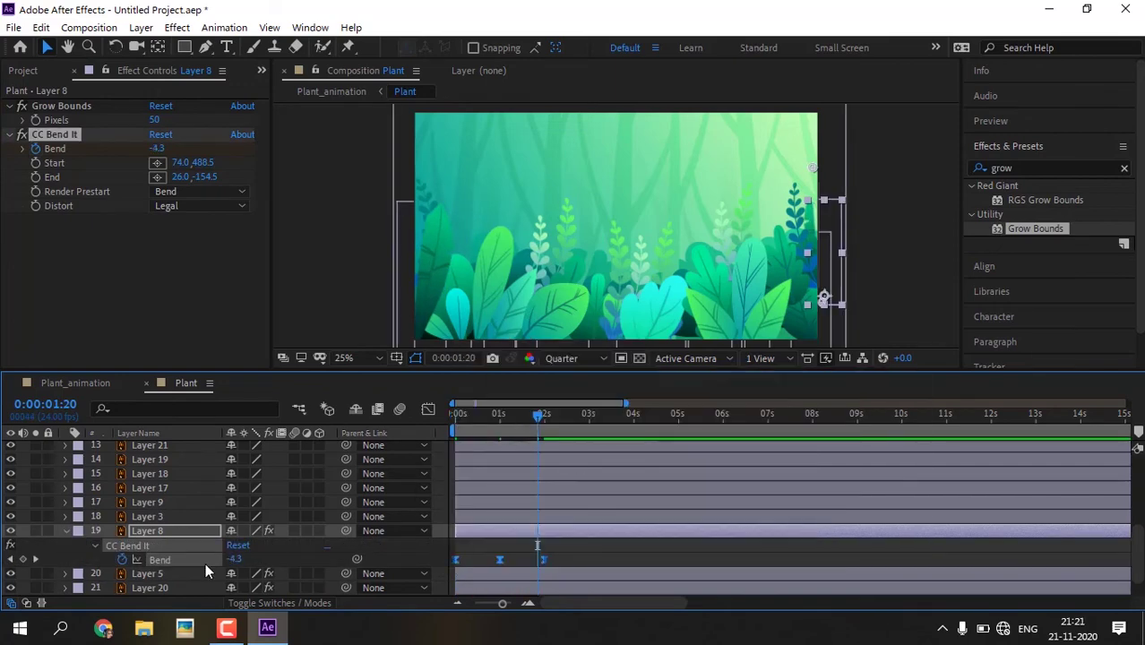
- Add a loopOutDuration expression to Layer 8's Bend and preview the looping sway
alt+click(126, 556)
click(288, 572)
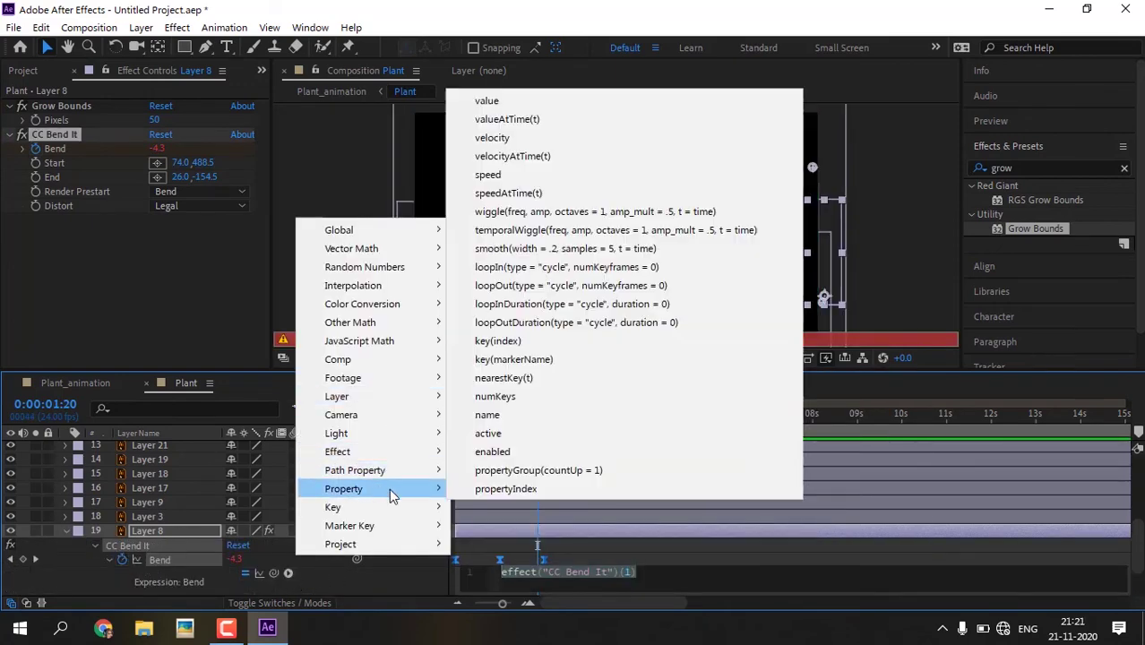
click(565, 317)
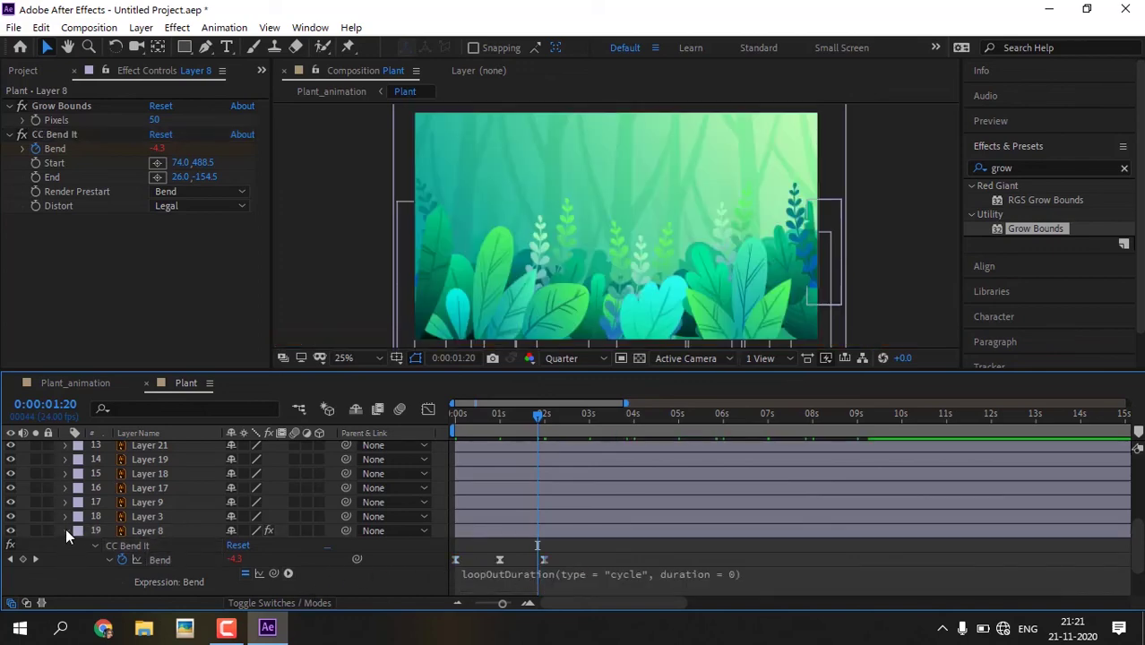
click(66, 530)
key(space)
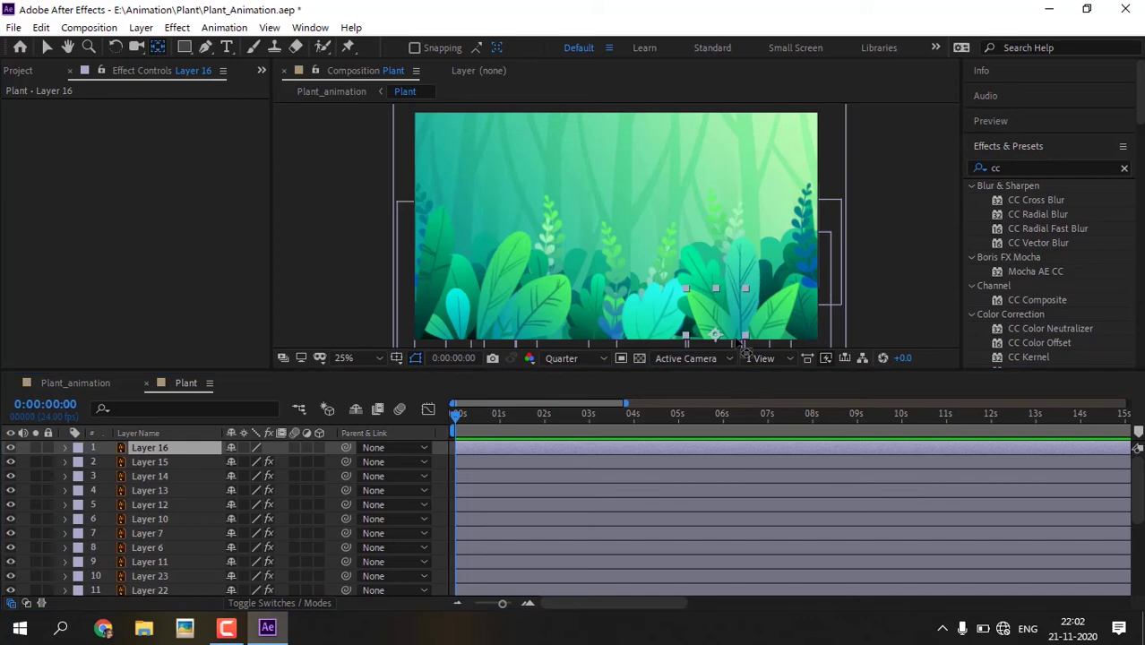
- Apply CC Bend It to Layer 16, raise its end point to the plant top, and set Bend to 43
drag(714, 335, 732, 338)
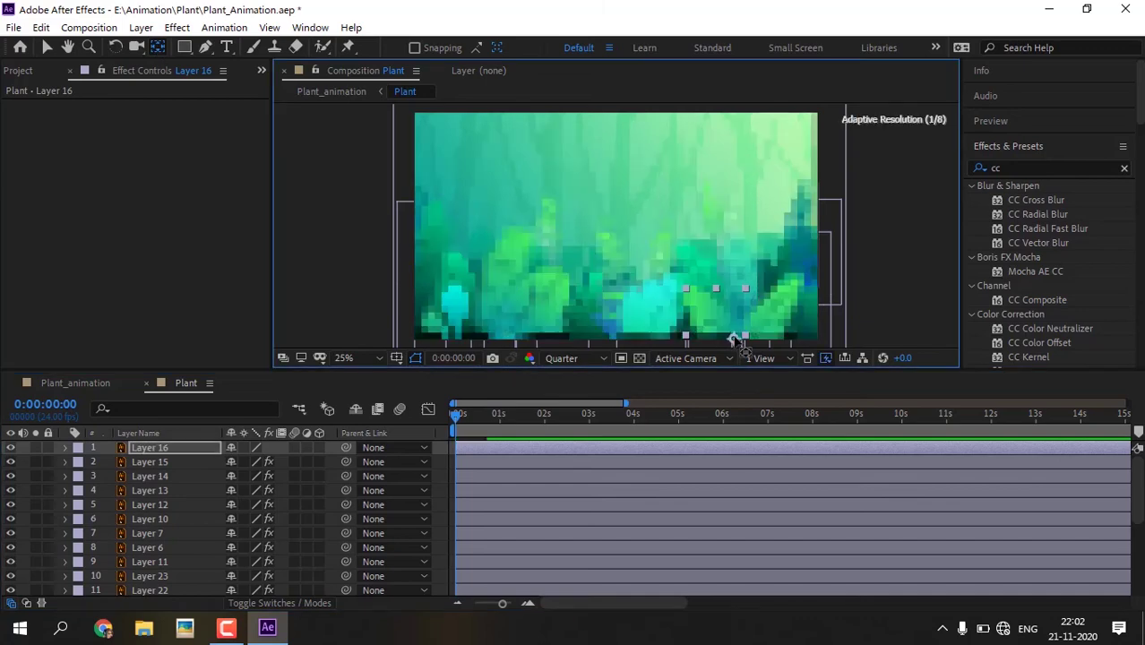
click(1030, 168)
text(cc ben)
double_click(1004, 200)
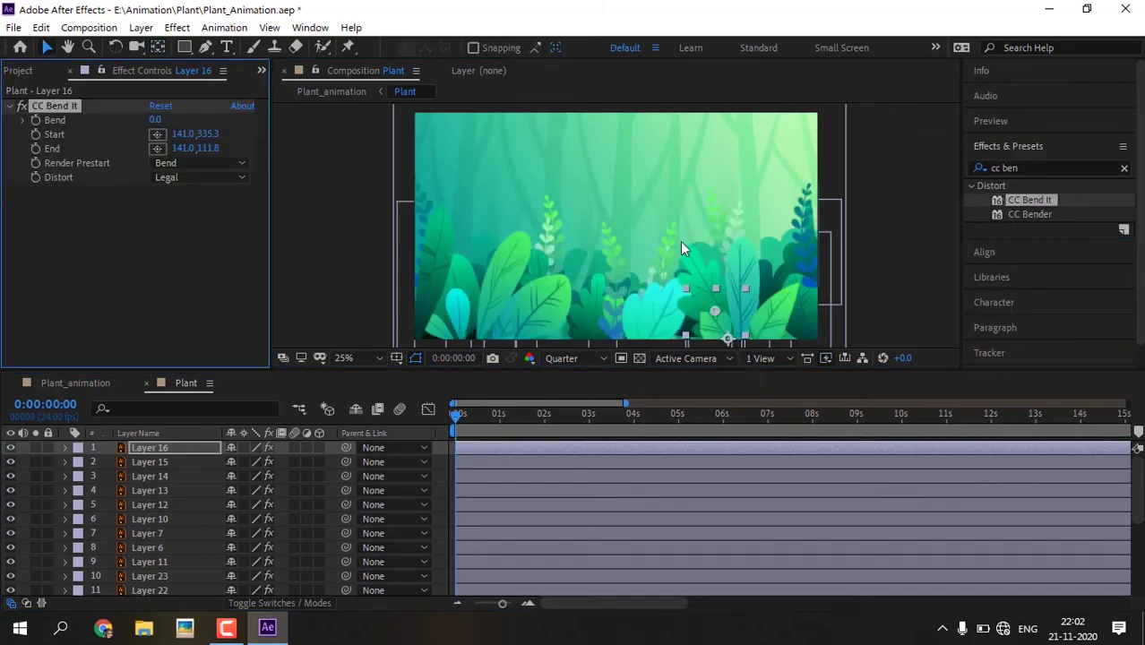
drag(714, 311, 668, 255)
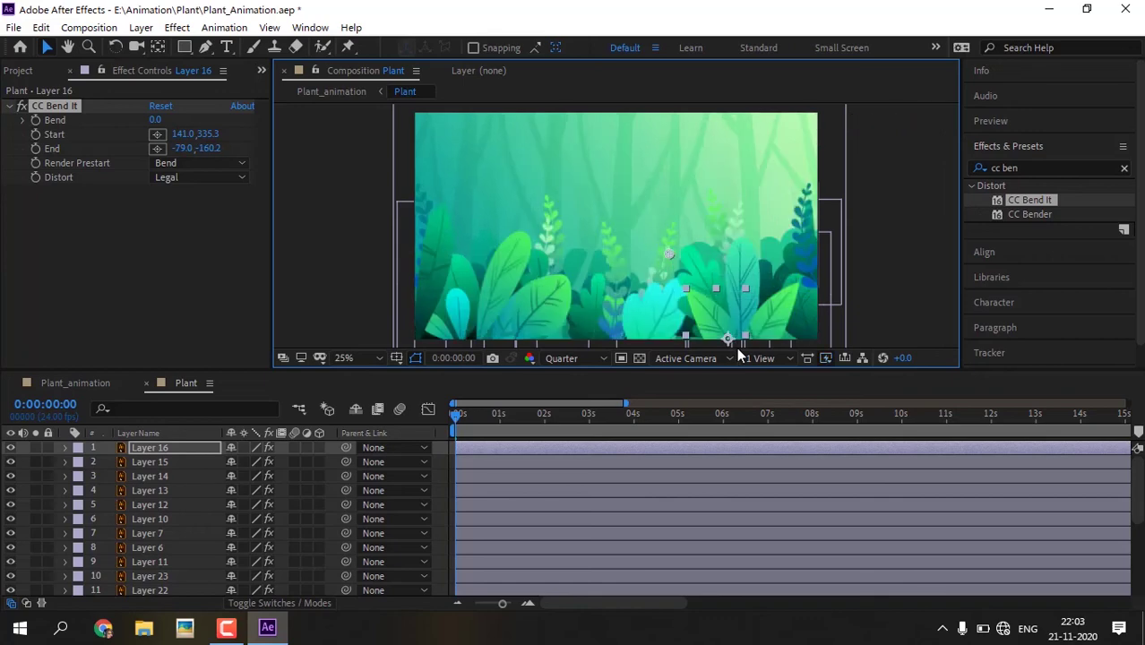
drag(154, 120, 179, 122)
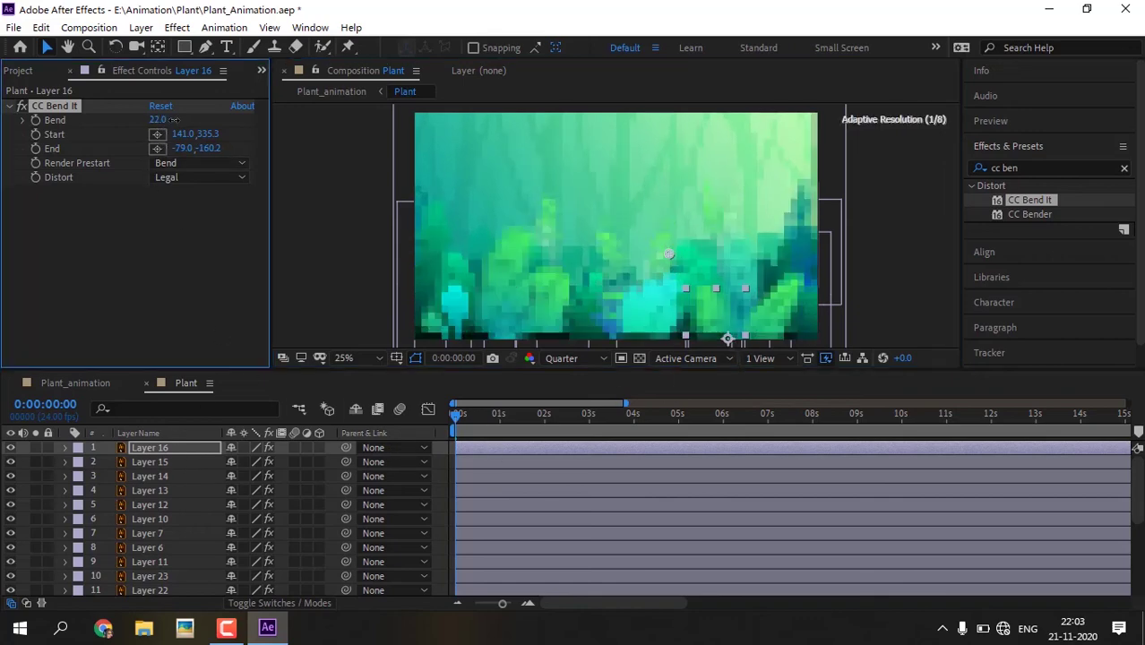
- Apply the Grow Bounds effect to Layer 16
click(1030, 168)
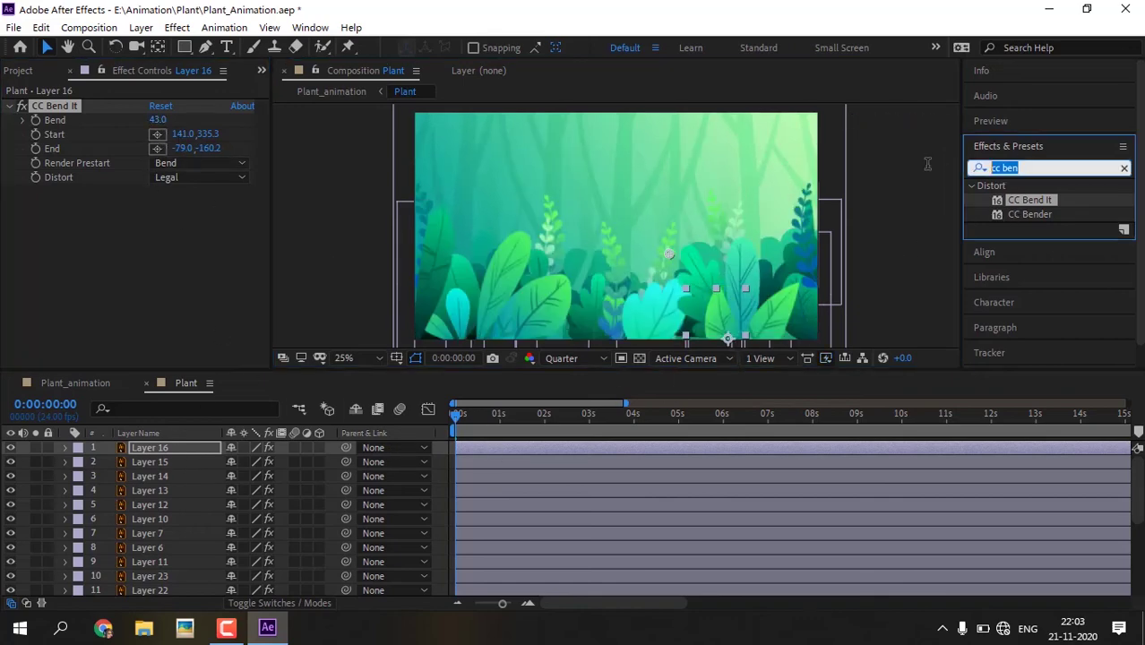
text(grow)
double_click(1035, 228)
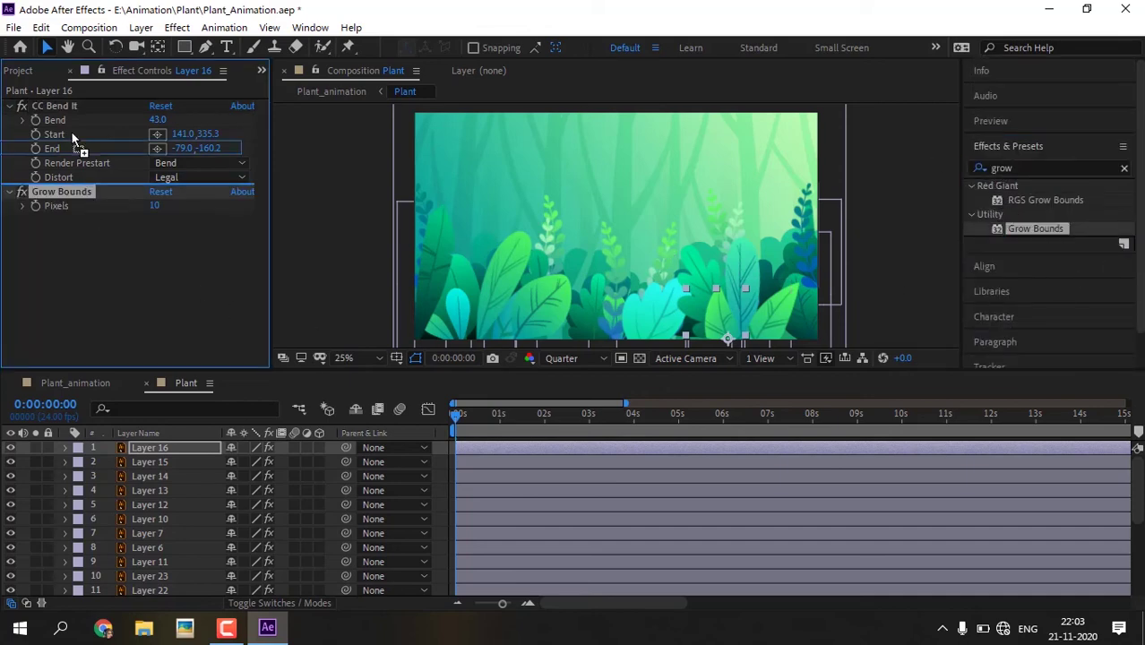
- Move Grow Bounds above CC Bend It at 32 pixels and set Bend to 8 at 0 seconds
drag(59, 191, 68, 98)
drag(157, 125, 179, 124)
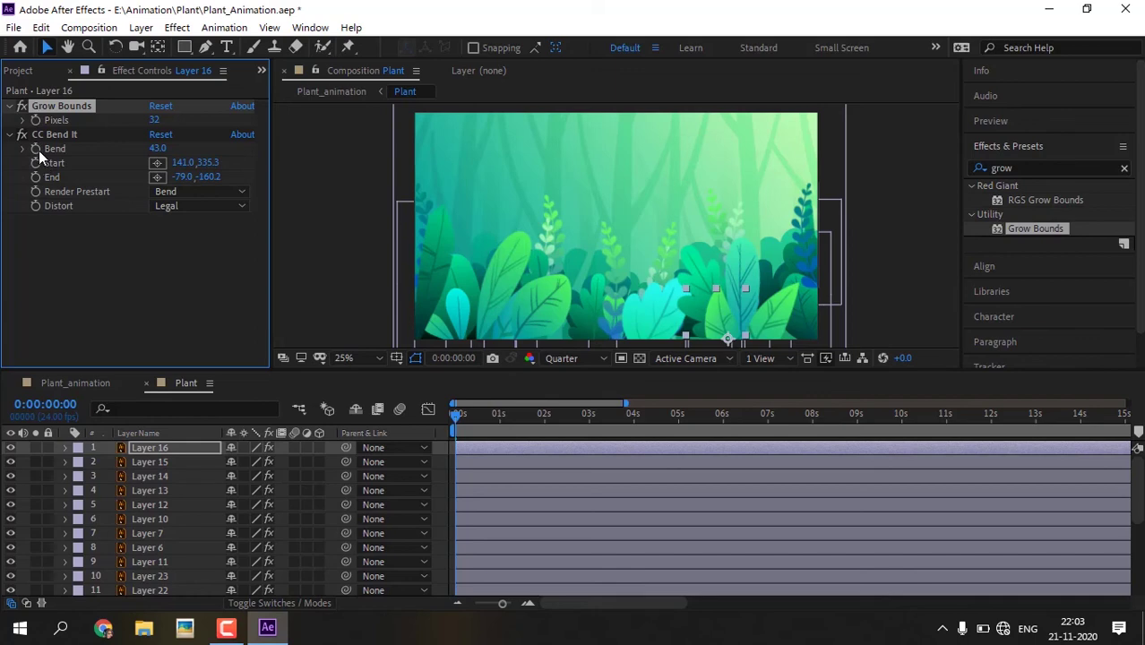
click(158, 149)
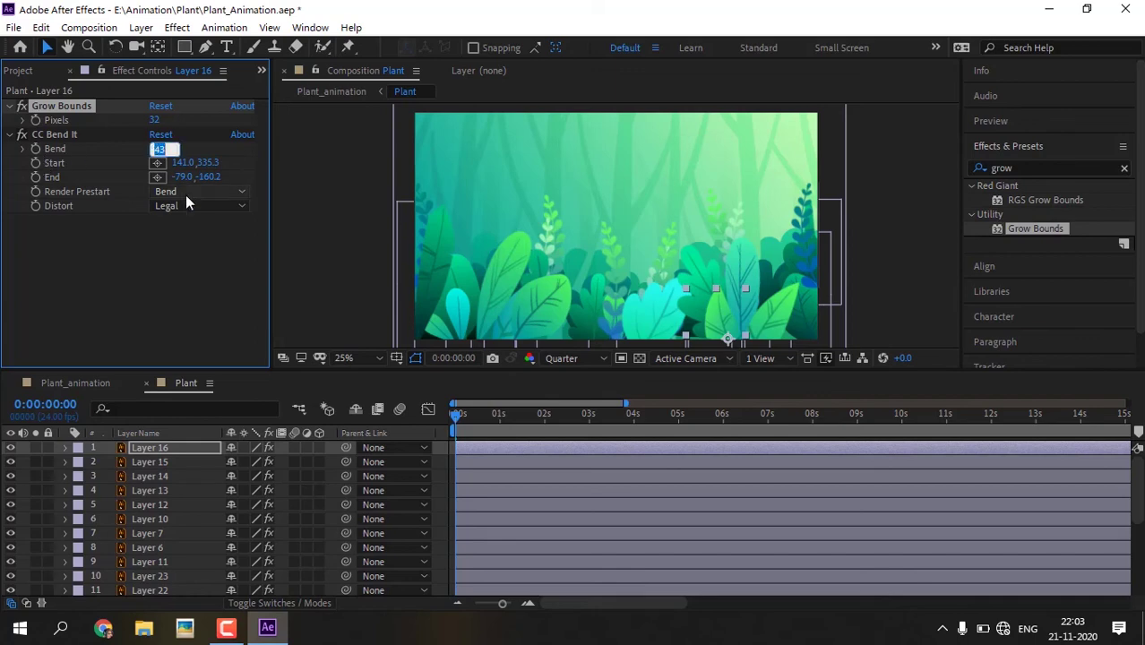
text(8)
key(Return)
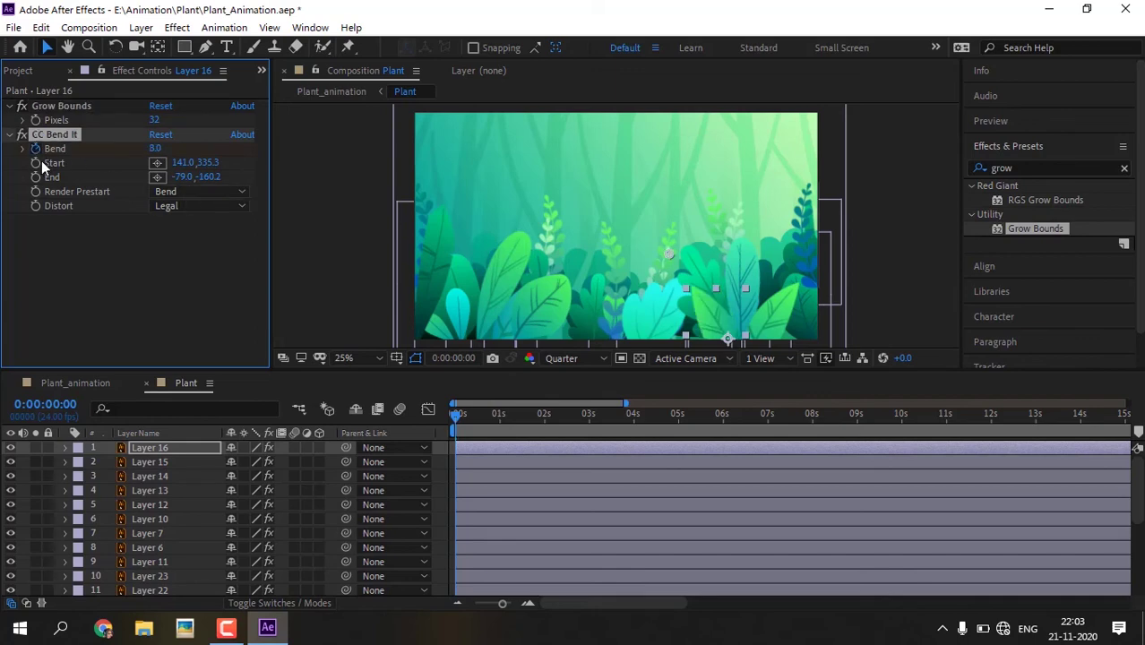
- Keyframe Bend to -8 at one second and back to 8 at two seconds
drag(490, 415, 499, 415)
click(157, 149)
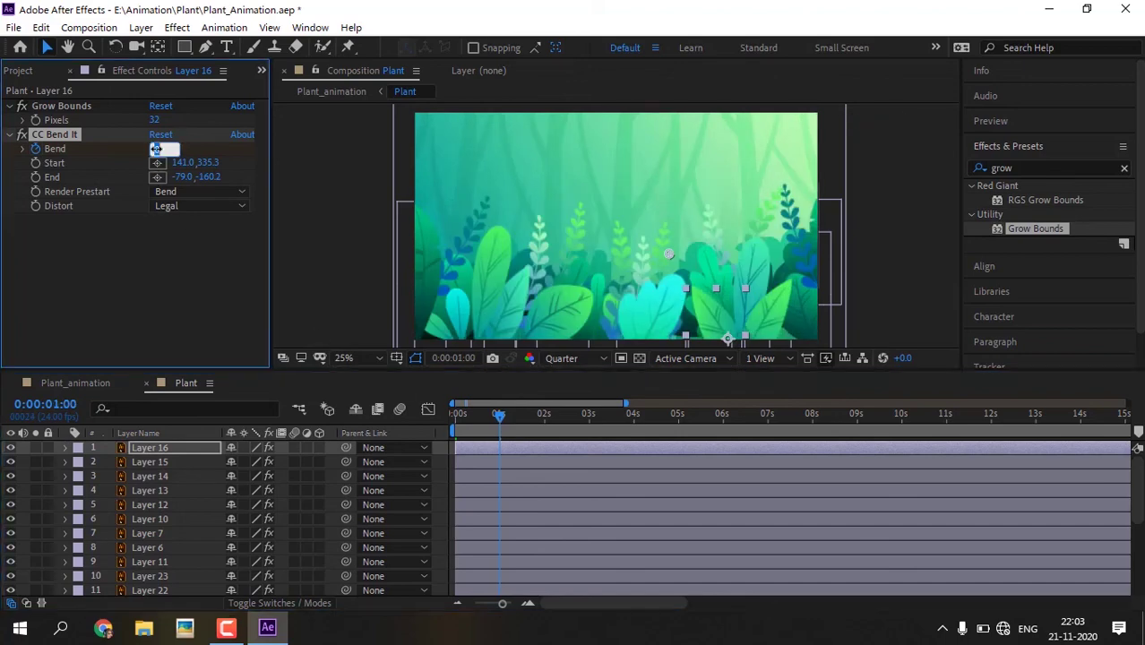
text(-8)
key(Return)
click(544, 417)
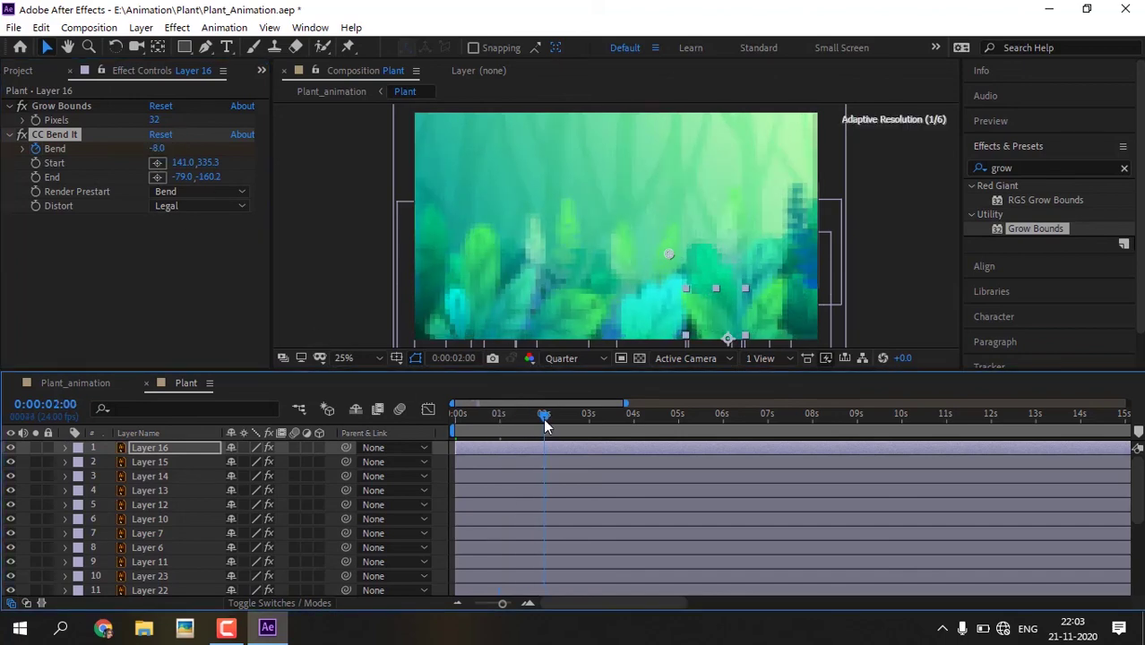
click(157, 148)
text(8)
key(Return)
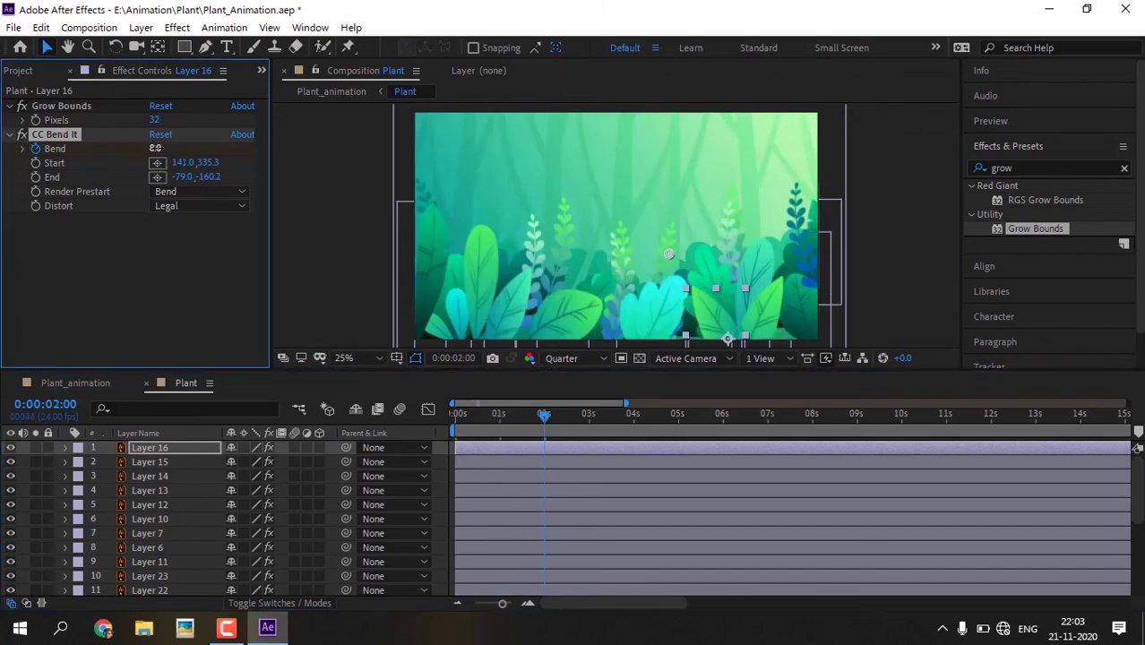
- Apply Easy Ease to all three of Layer 16's Bend keyframes
key(u)
drag(553, 472, 452, 481)
right_click(456, 476)
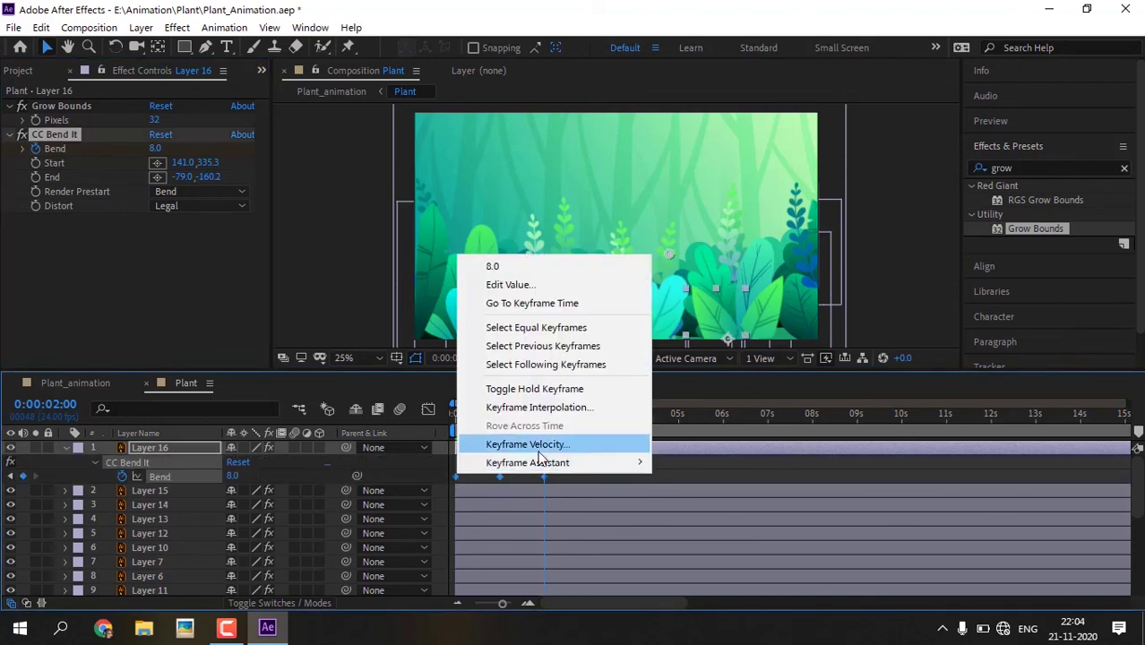
click(714, 520)
- Loop Layer 16's Bend with a loopOutDuration expression and preview the sway
alt+click(122, 476)
click(287, 490)
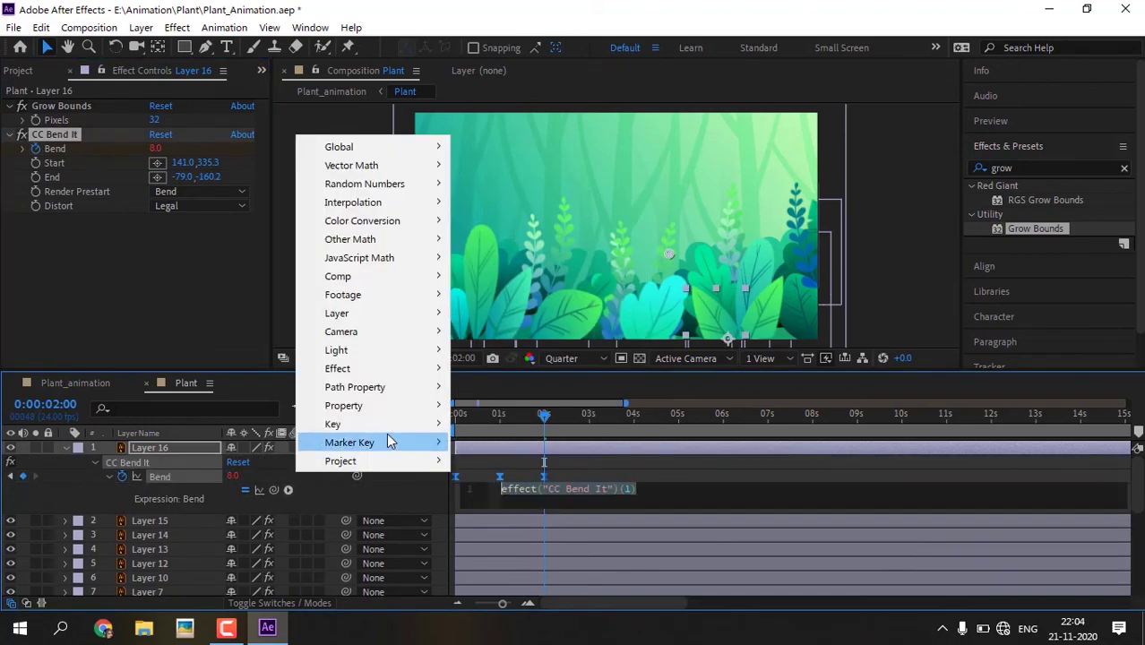
click(573, 239)
click(307, 511)
key(space)
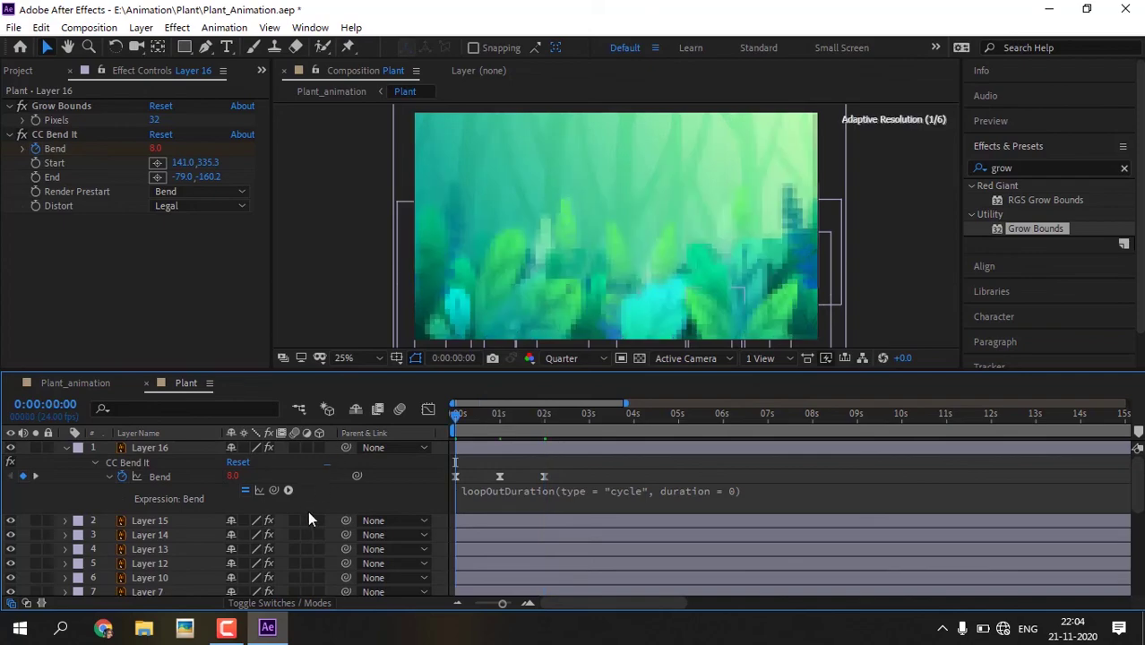
- Select Layer 7 and reveal its keyframed CC Bend It and Grow Bounds properties
click(703, 318)
key(u)
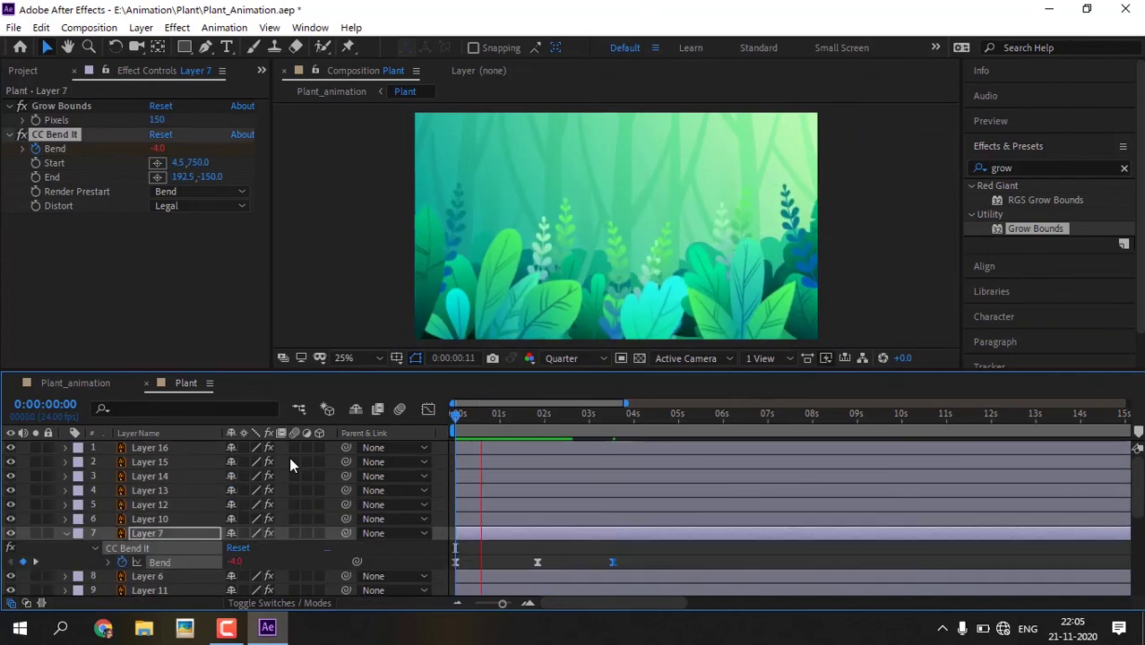